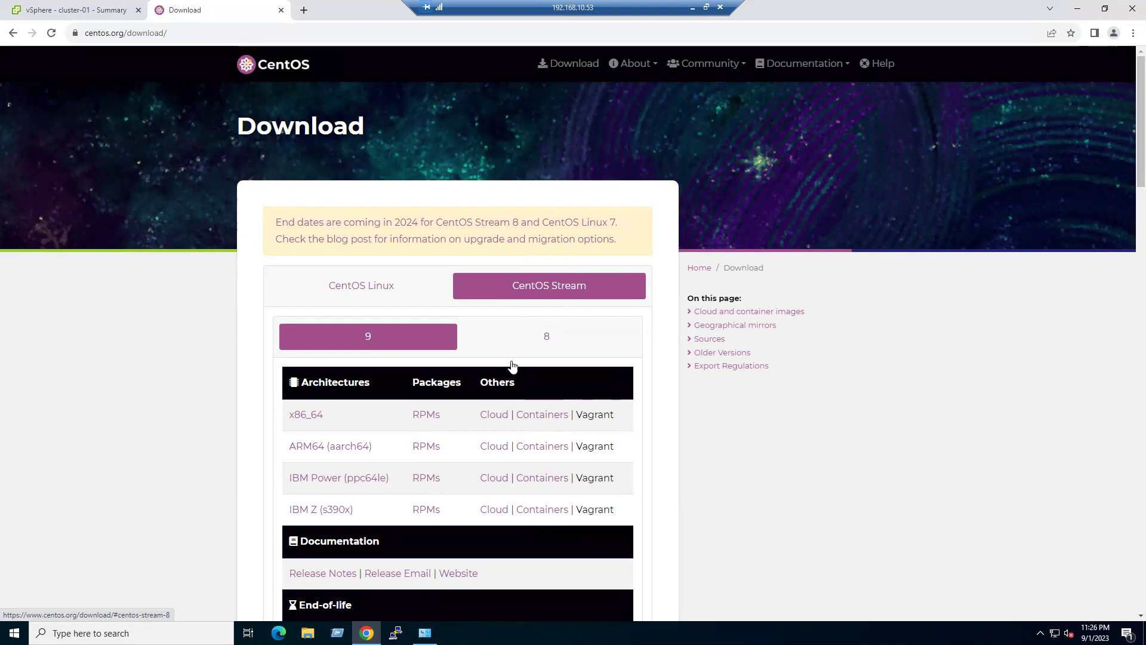
# - Start downloading the CentOS Stream 9 x86_64 installation ISO from centos.org
pyautogui.scroll(-1, 301, 415)
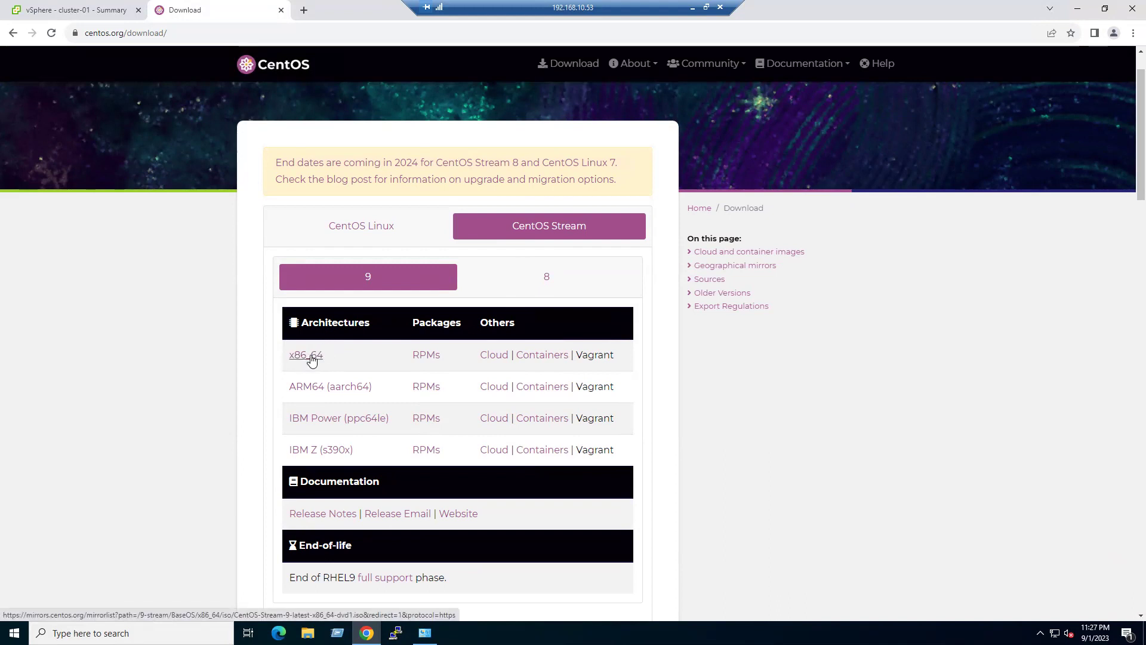
pyautogui.click(311, 360)
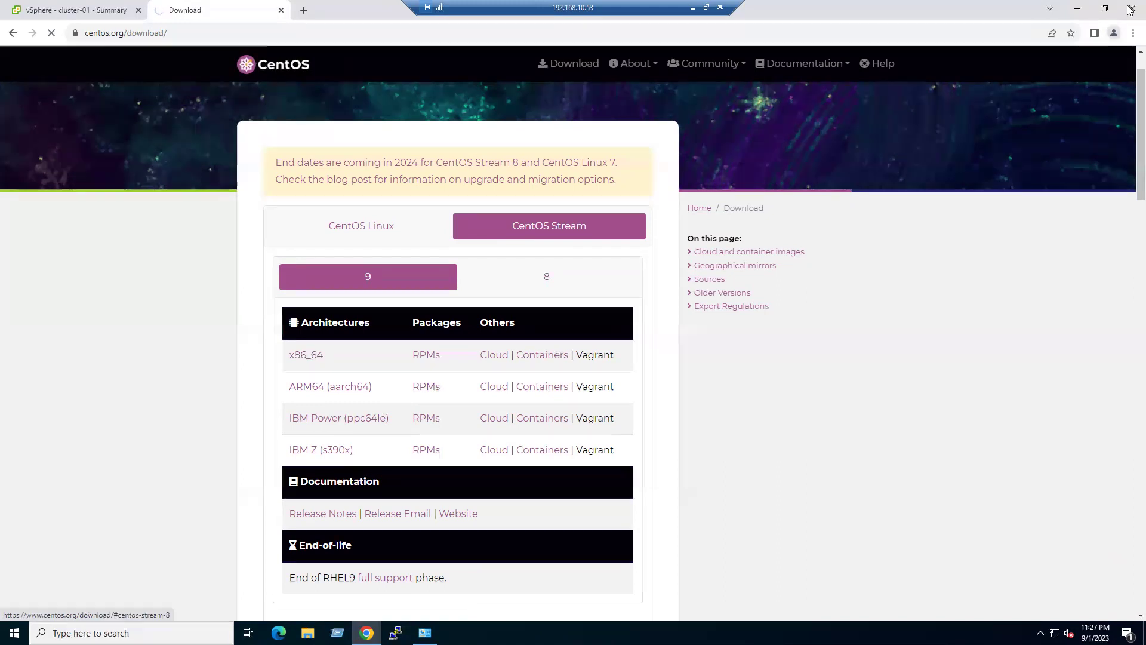
pyautogui.click(1128, 36)
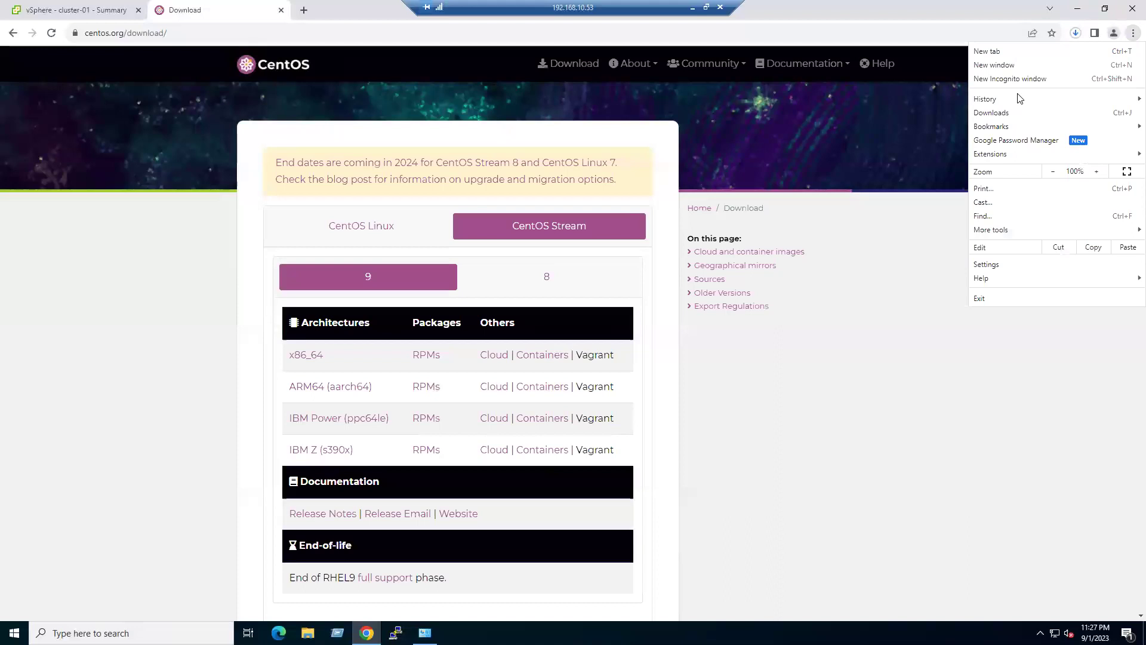
# - Check the CentOS-Stream-9 ISO download progress (231 MB of 9.1 GB), then return to vSphere Client
pyautogui.click(992, 113)
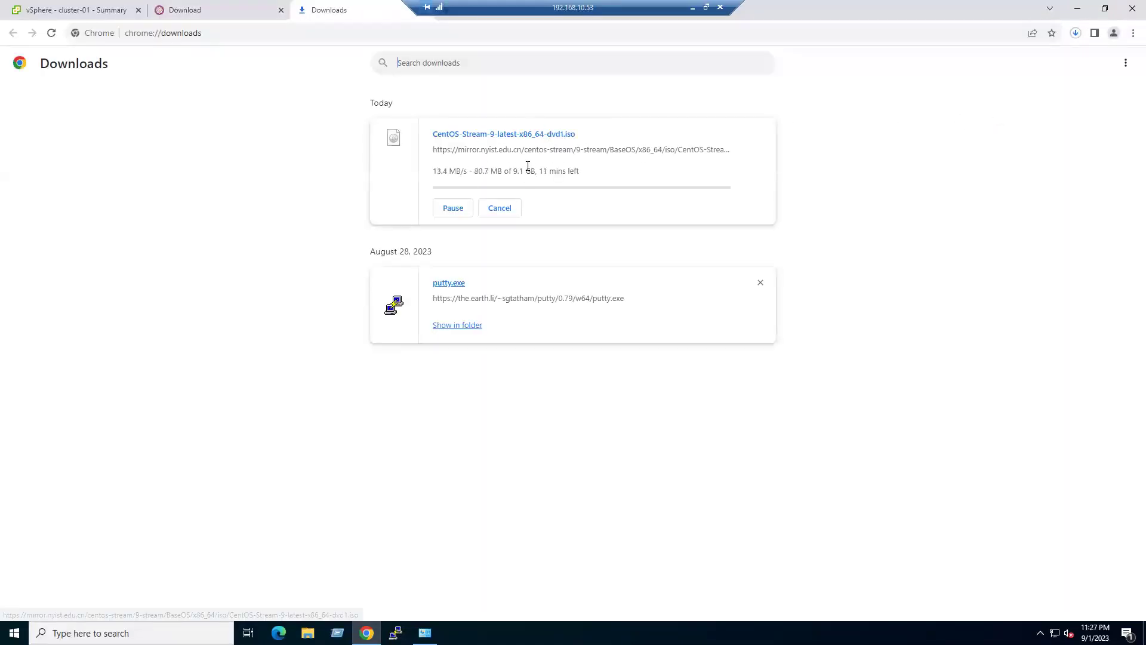
pyautogui.moveTo(512, 170); pyautogui.dragTo(539, 167)
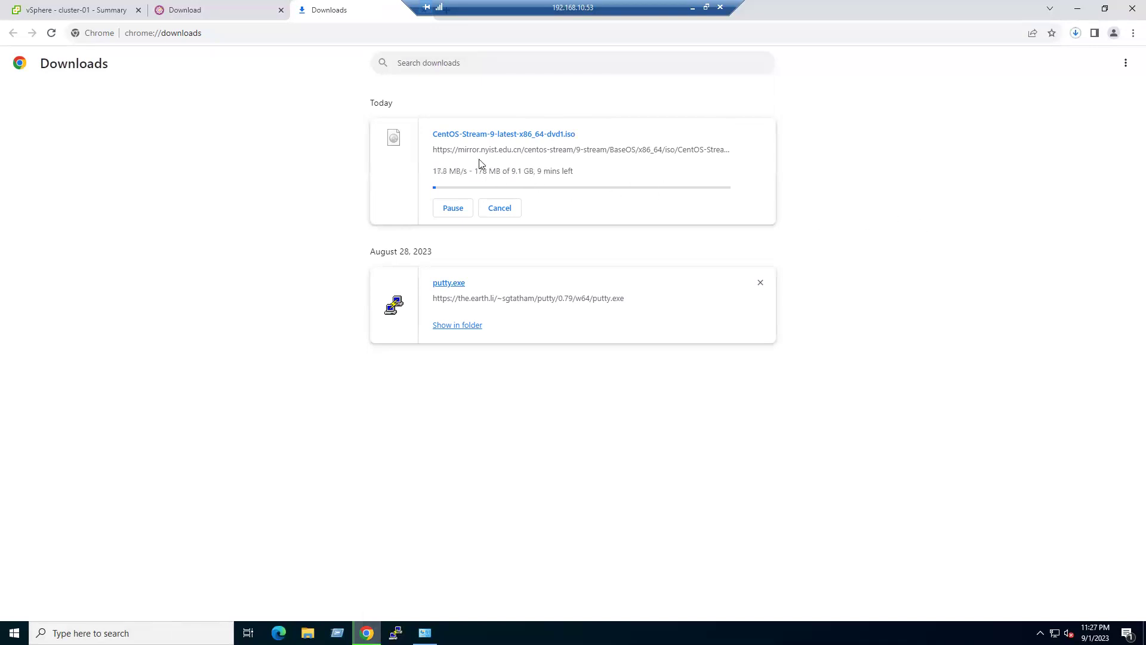
pyautogui.click(97, 10)
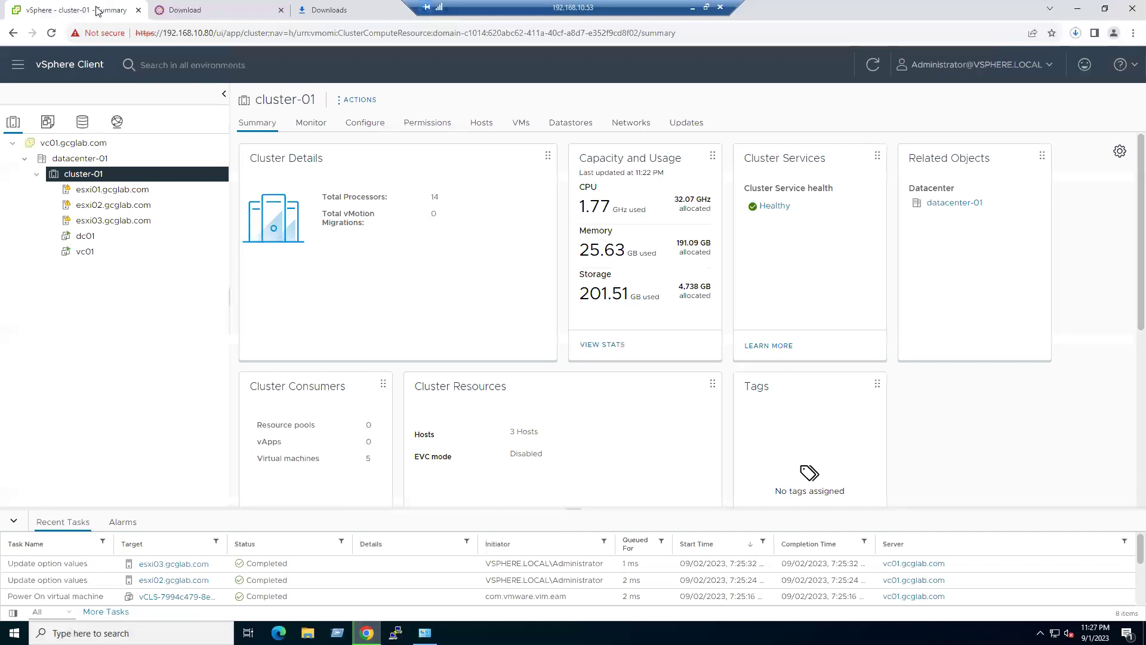
# - Confirm the CentOS Stream 9 ISO sits in the ISOs folder of esxi02-local-ds02, then select vc01
pyautogui.click(113, 205)
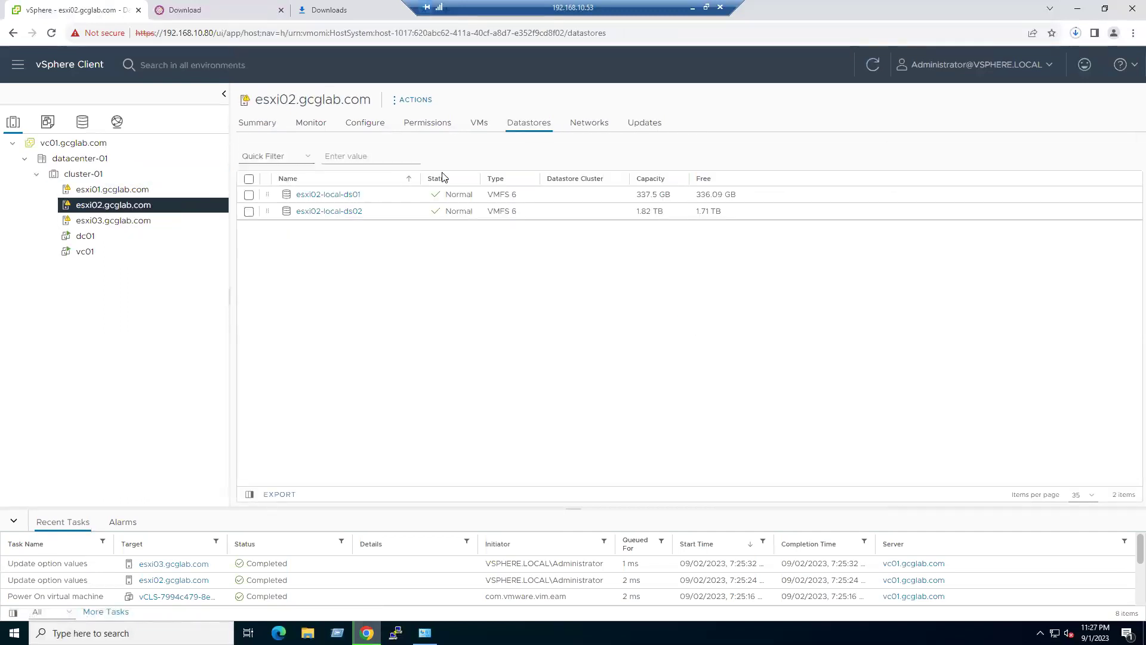
pyautogui.click(320, 214)
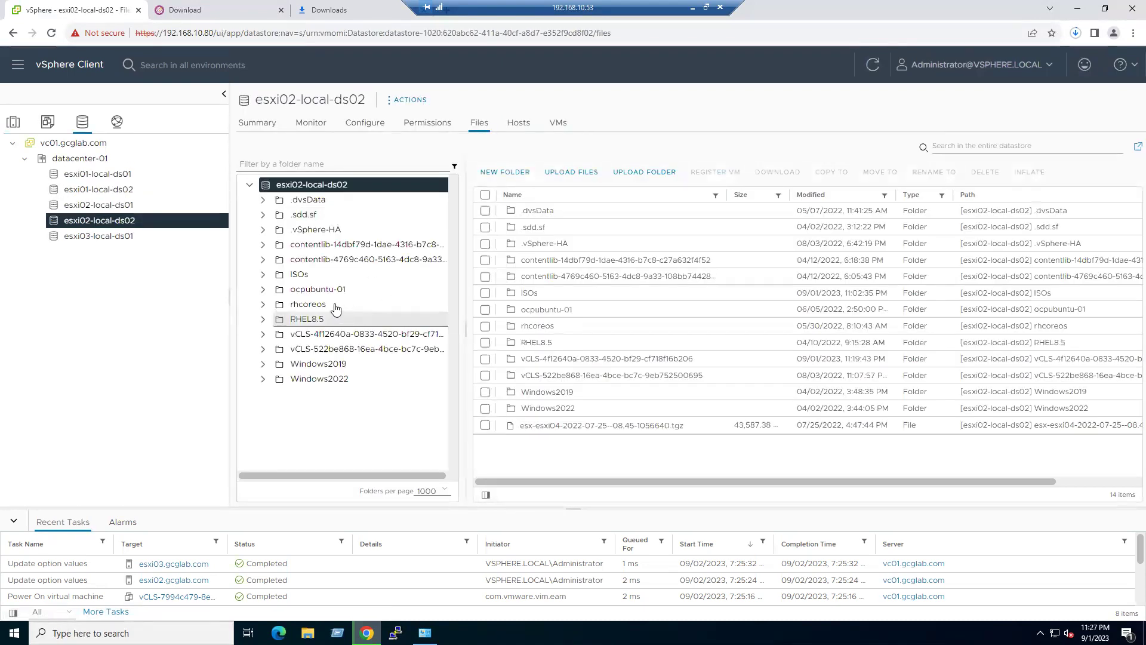
pyautogui.click(301, 277)
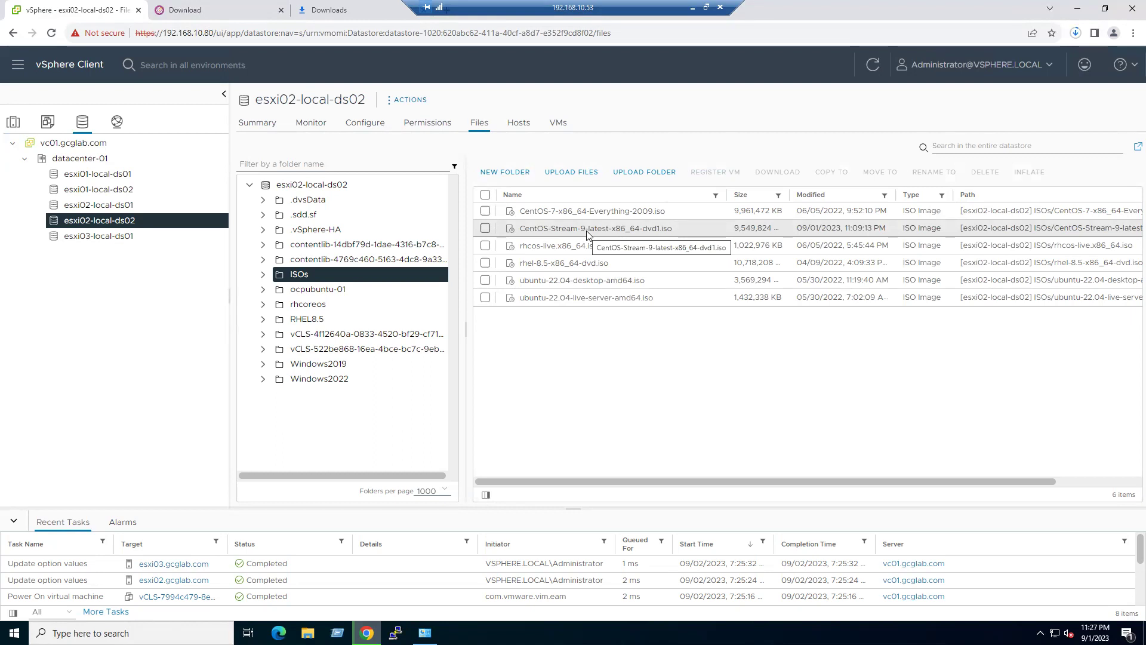
pyautogui.click(344, 9)
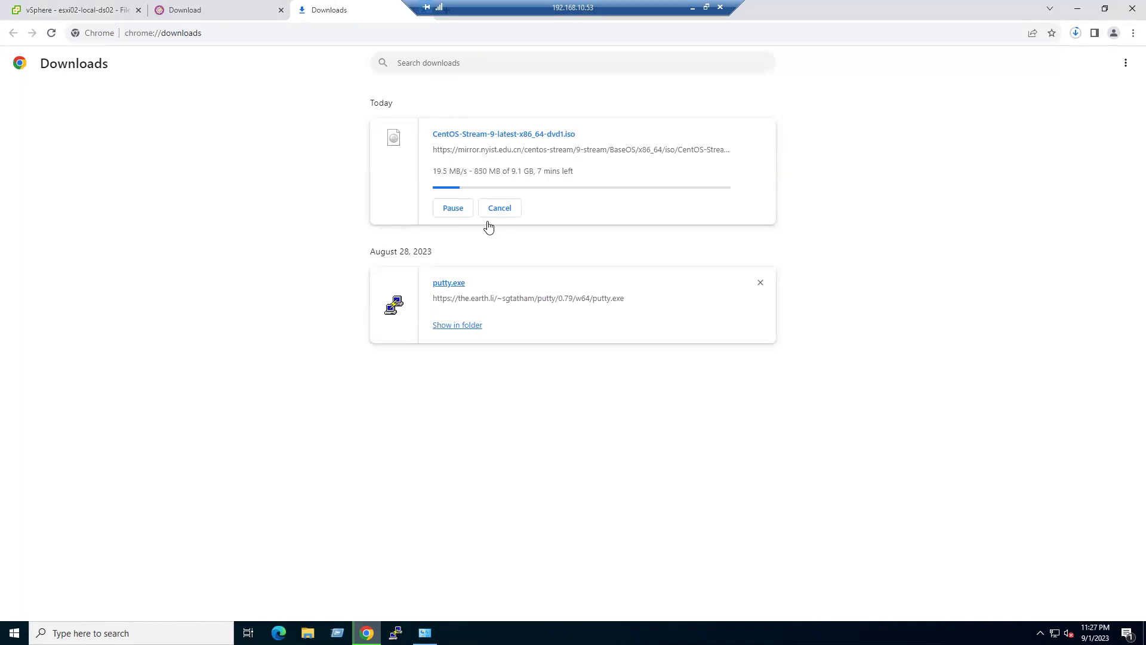
pyautogui.click(72, 10)
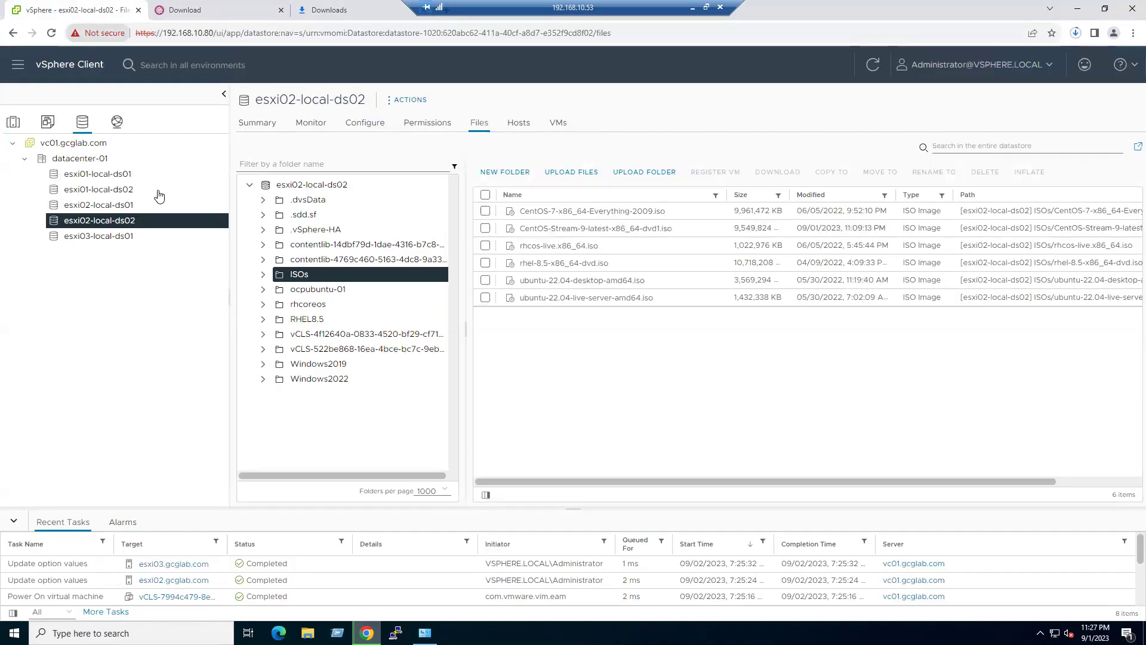
pyautogui.click(58, 144)
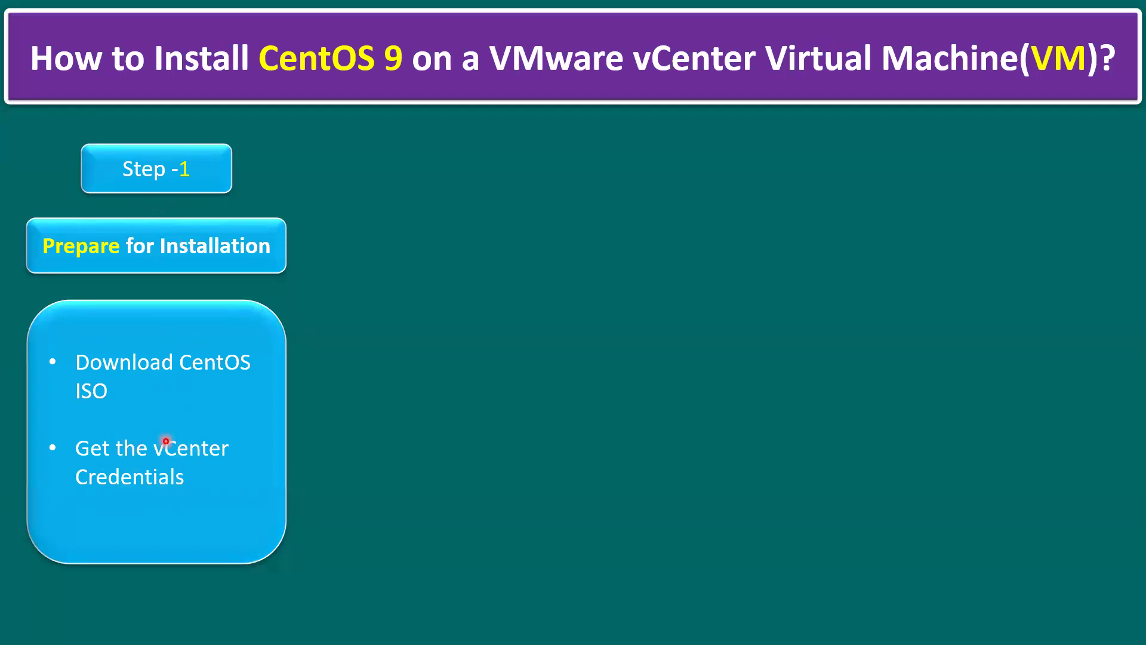
# - Advance the slide to reveal Step 2, 'Create a New VM'
pyautogui.click(166, 441)
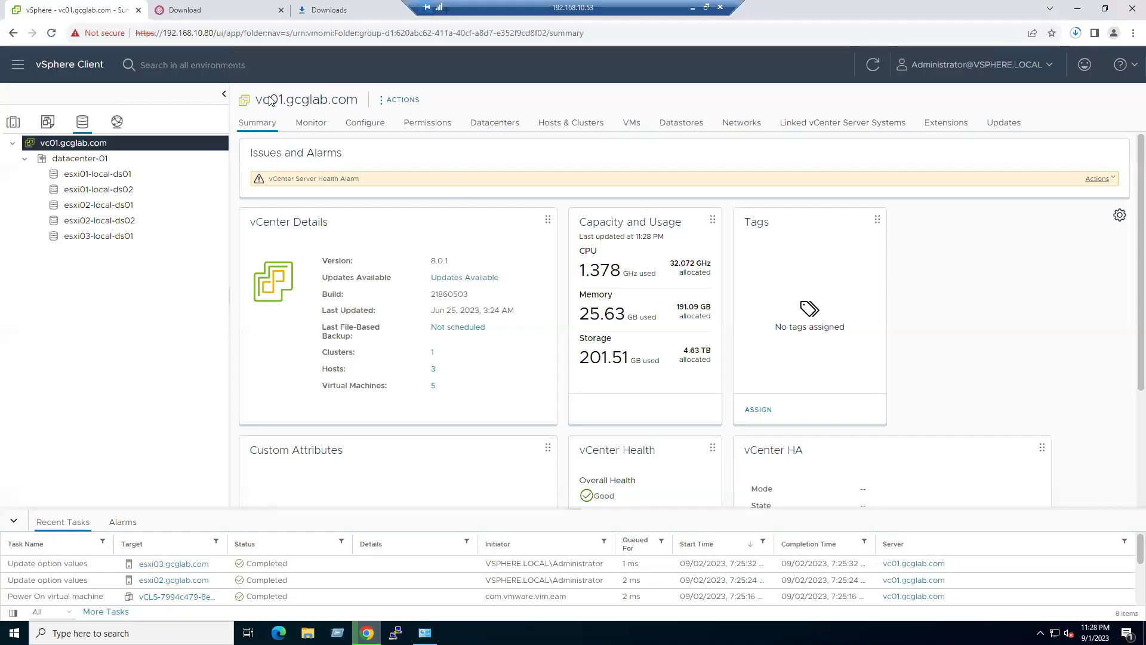
# - Start the New Virtual Machine wizard on cluster-01 to create a new VM
pyautogui.click(19, 123)
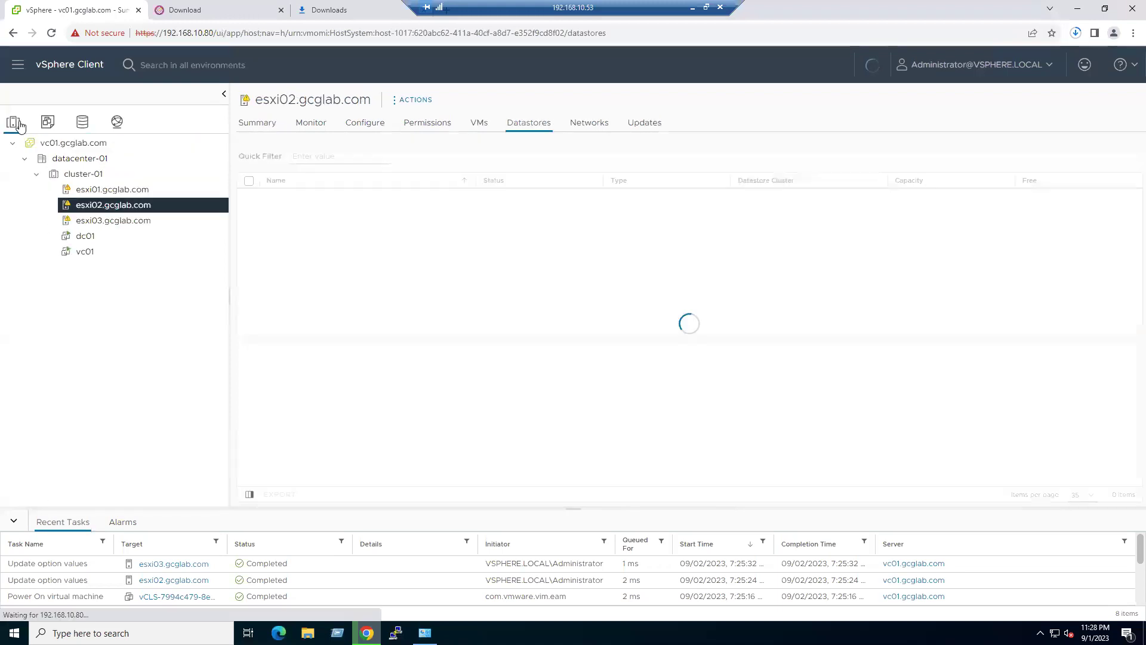
pyautogui.click(78, 175)
pyautogui.rightClick(78, 176)
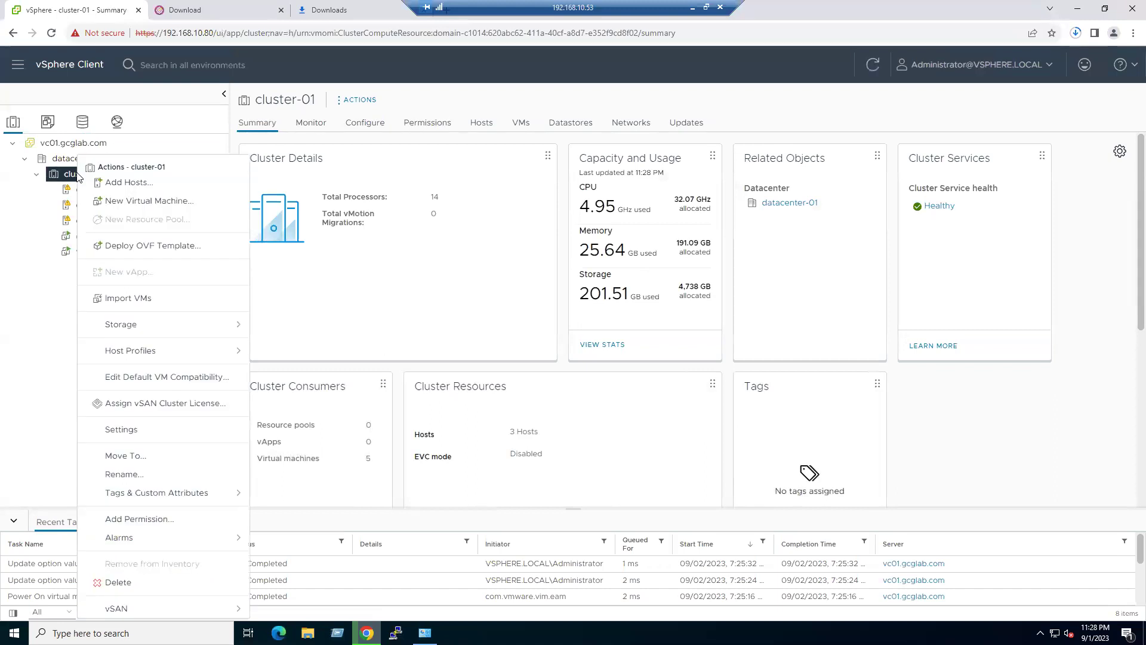
pyautogui.click(124, 203)
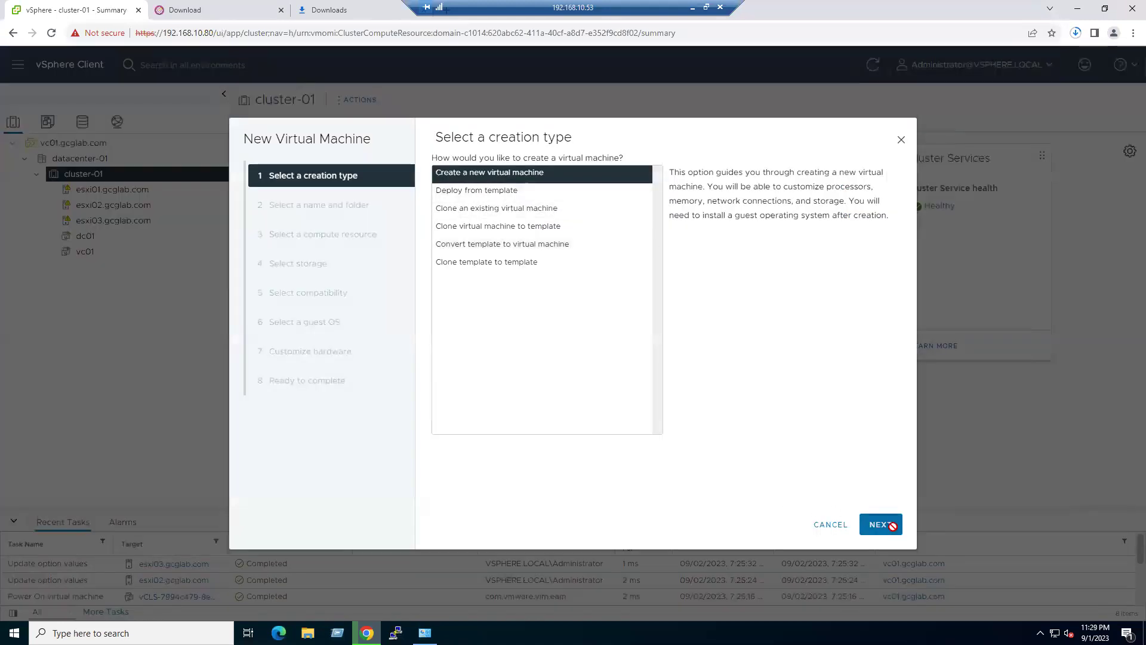
pyautogui.click(893, 527)
# - Name the VM centos9-vm-01 and place it in datacenter-01
pyautogui.moveTo(651, 191); pyautogui.dragTo(554, 191)
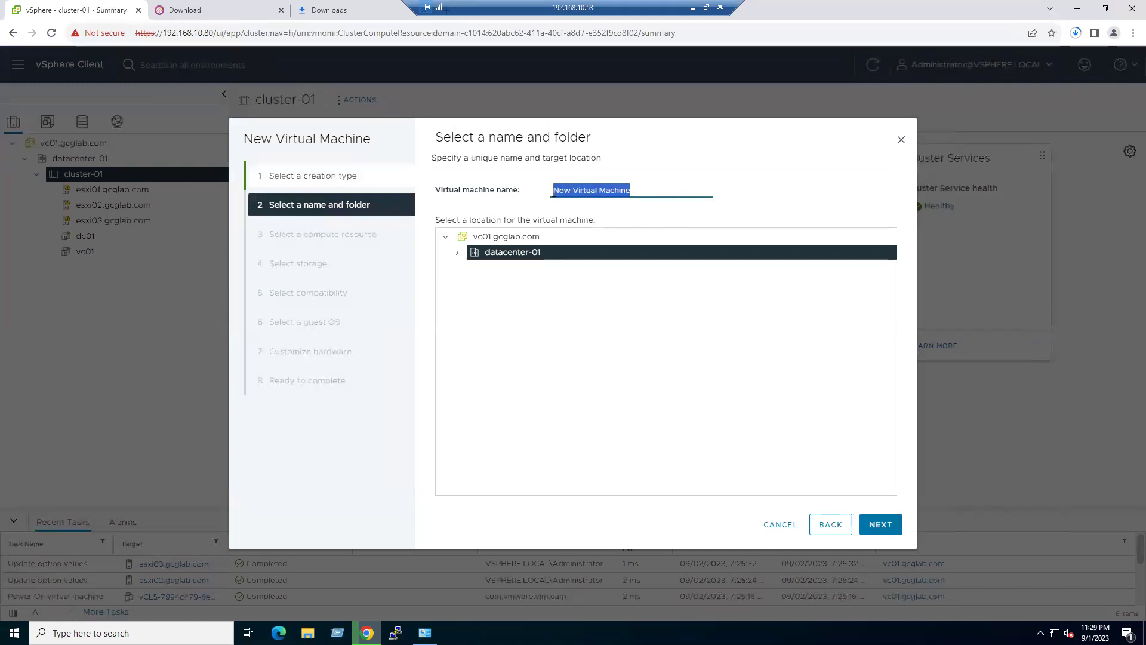
pyautogui.write('ce')
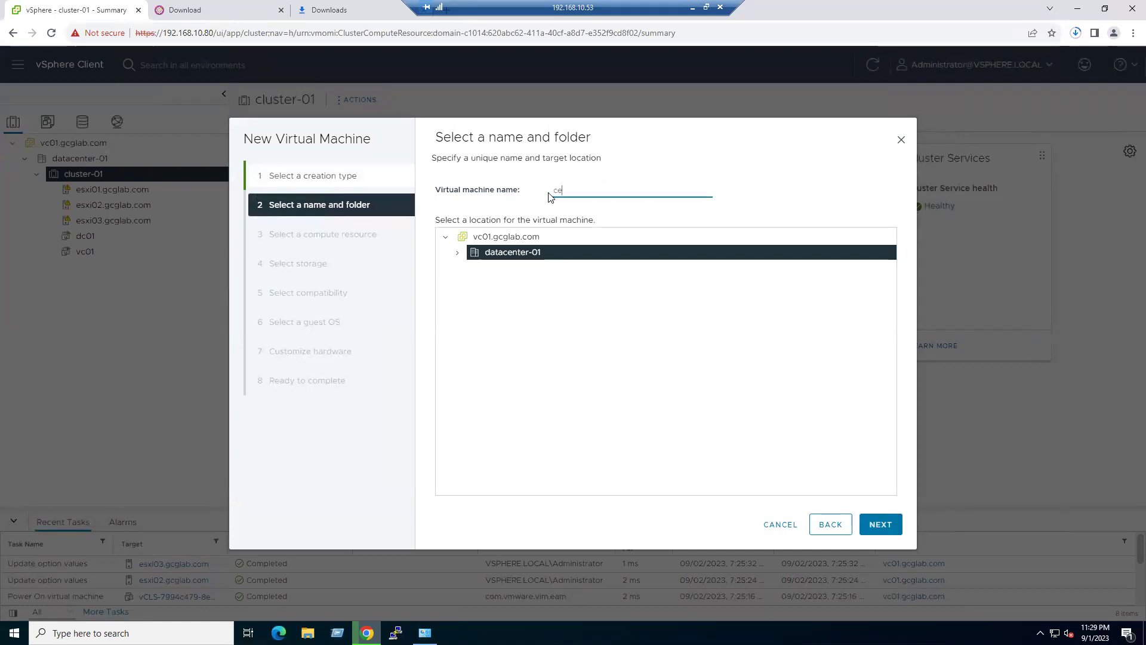
pyautogui.write('ntos-')
pyautogui.press('BackSpace')
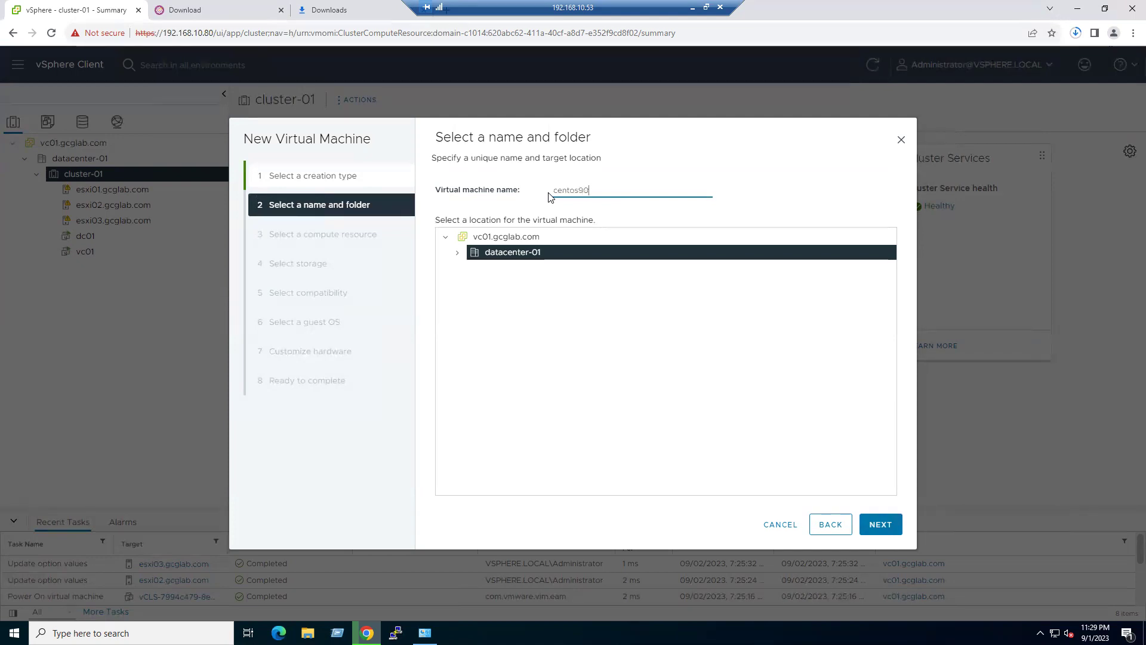
pyautogui.write('9-vm-01')
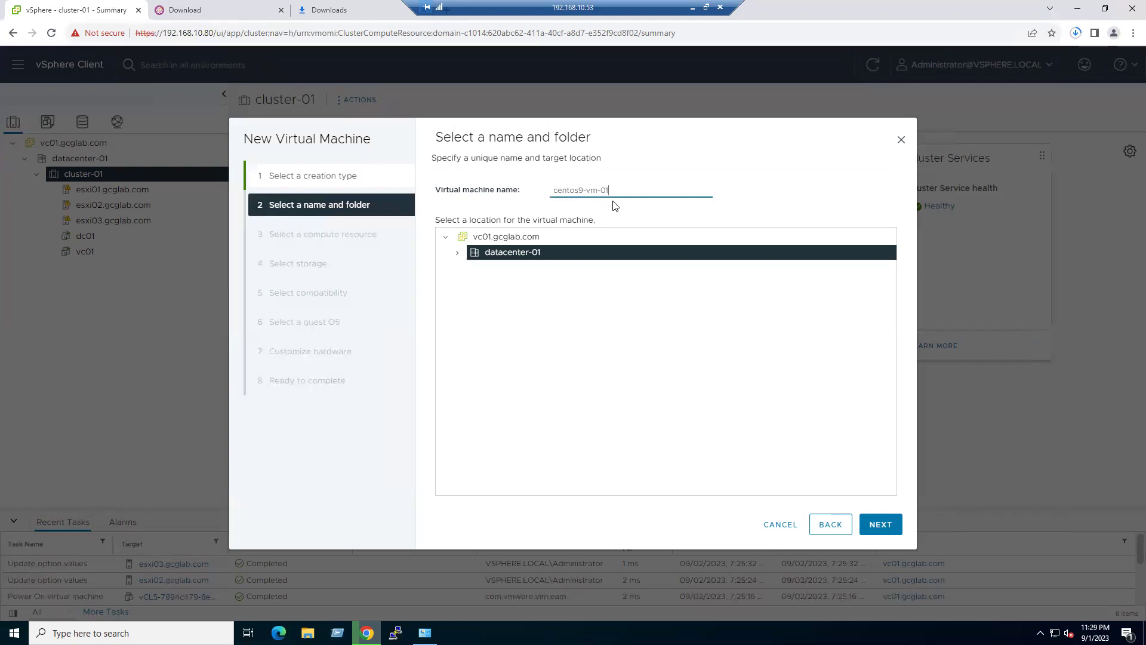
pyautogui.click(457, 252)
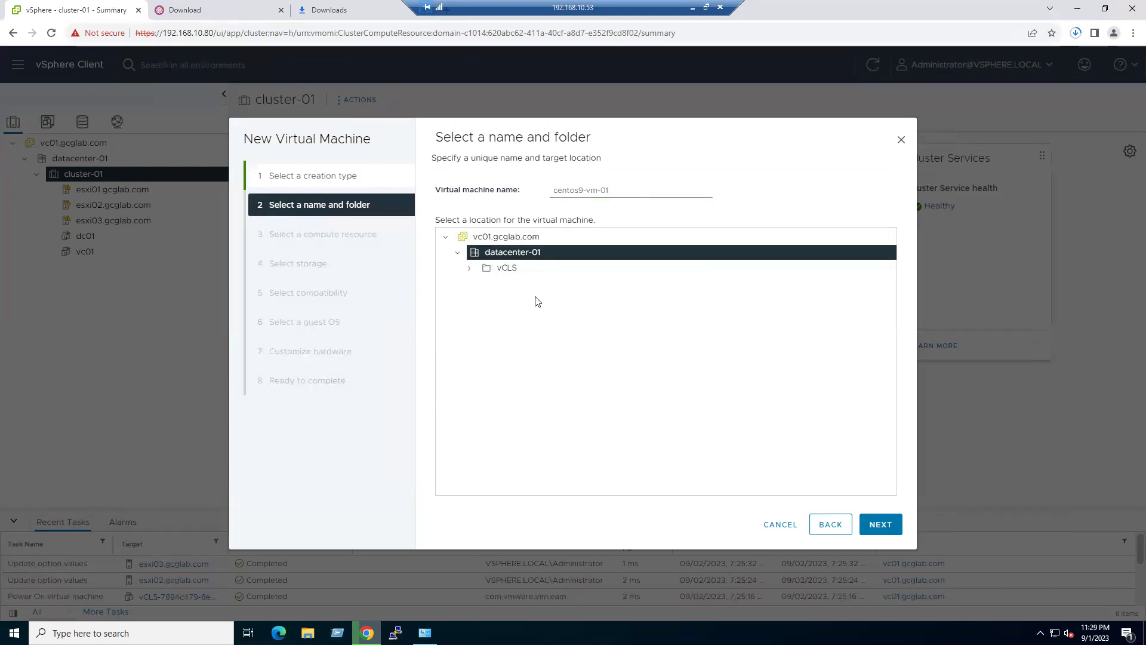
pyautogui.click(880, 524)
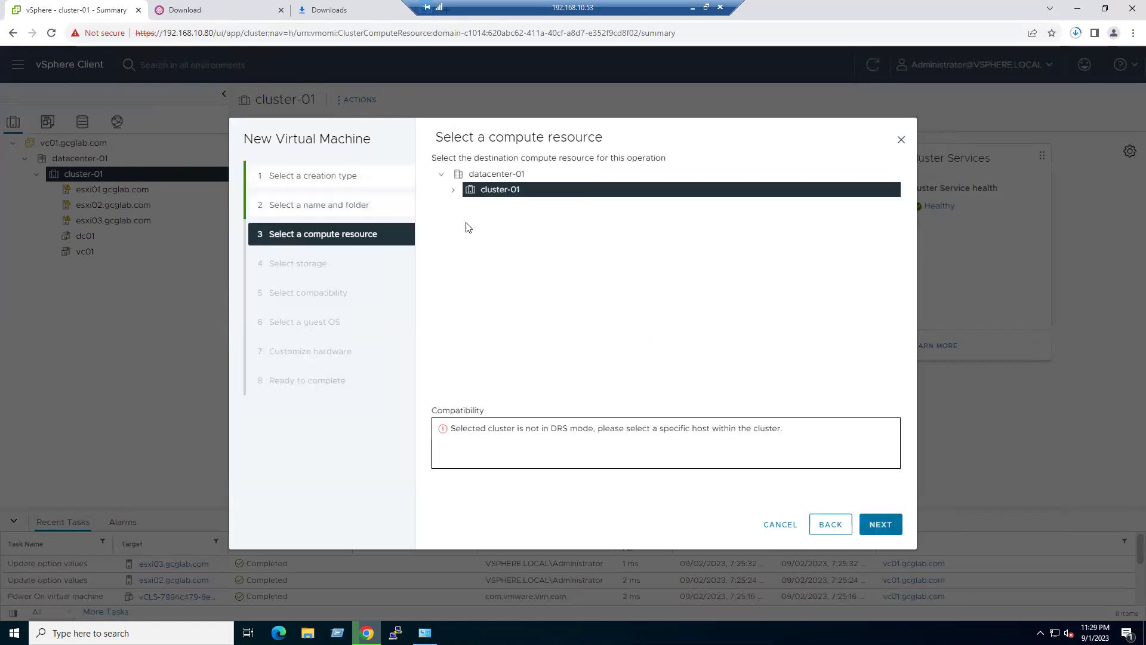
# - Run the VM on host esxi02.gcglab.com and store it on datastore esxi02-local-ds02
pyautogui.click(455, 190)
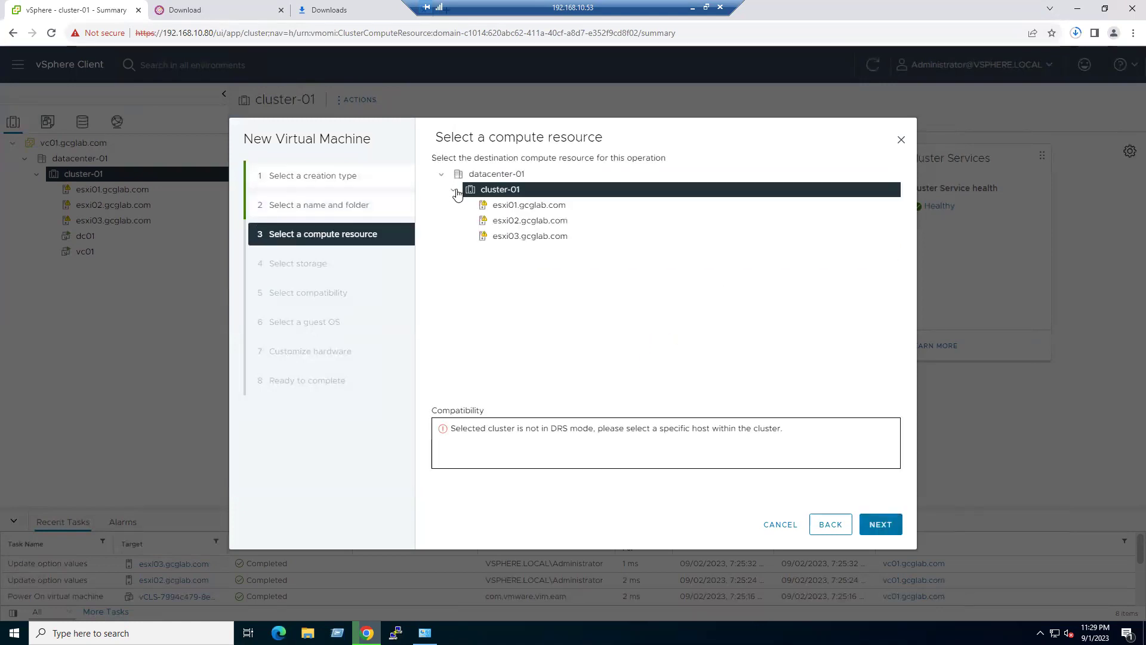
pyautogui.click(517, 225)
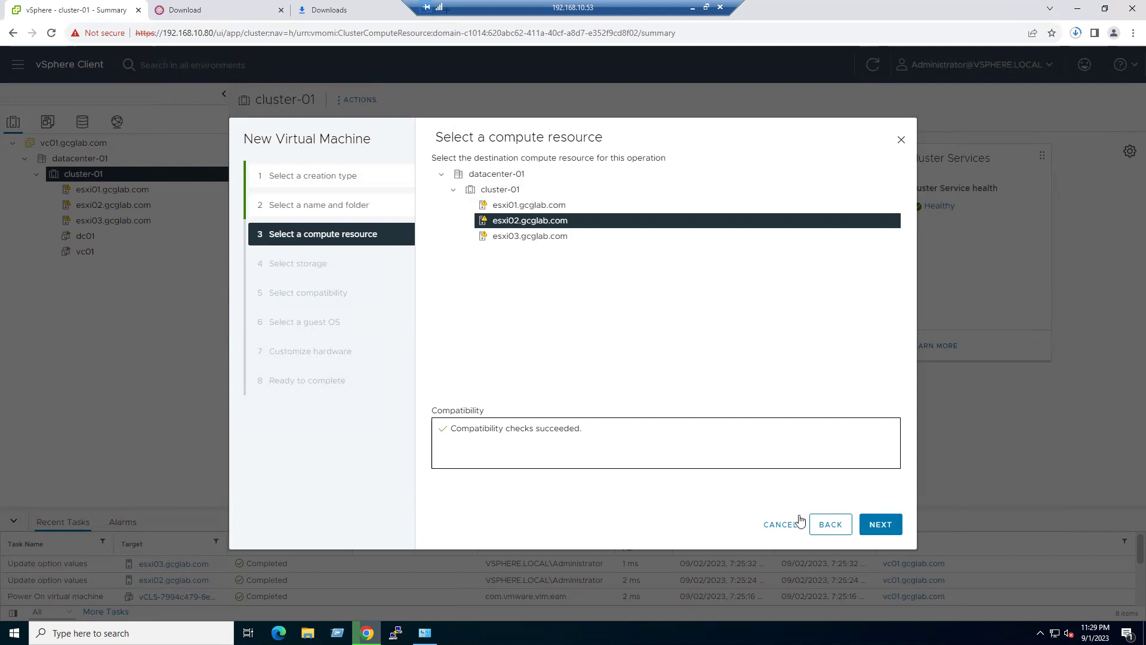
pyautogui.click(886, 525)
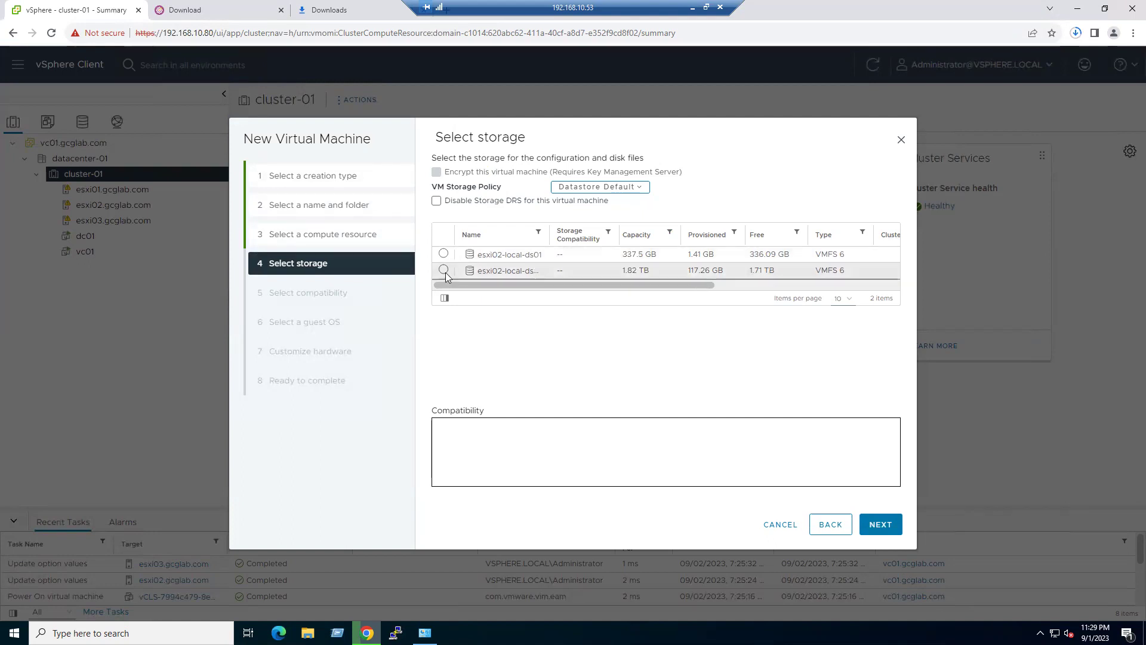
pyautogui.moveTo(549, 235); pyautogui.dragTo(573, 235)
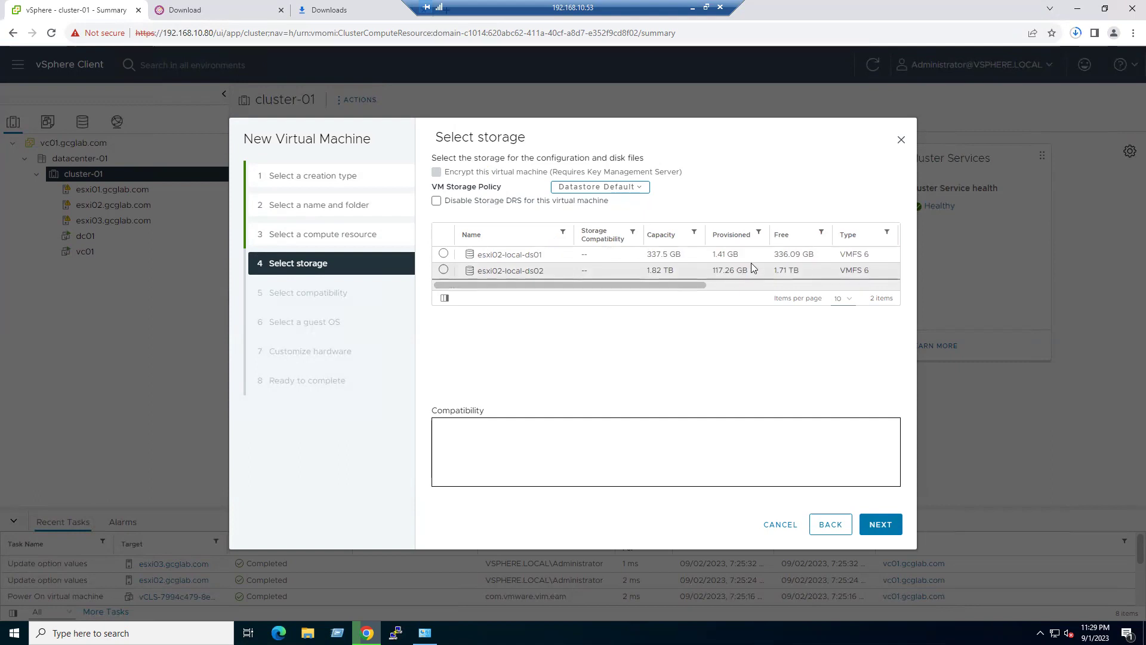
pyautogui.click(444, 270)
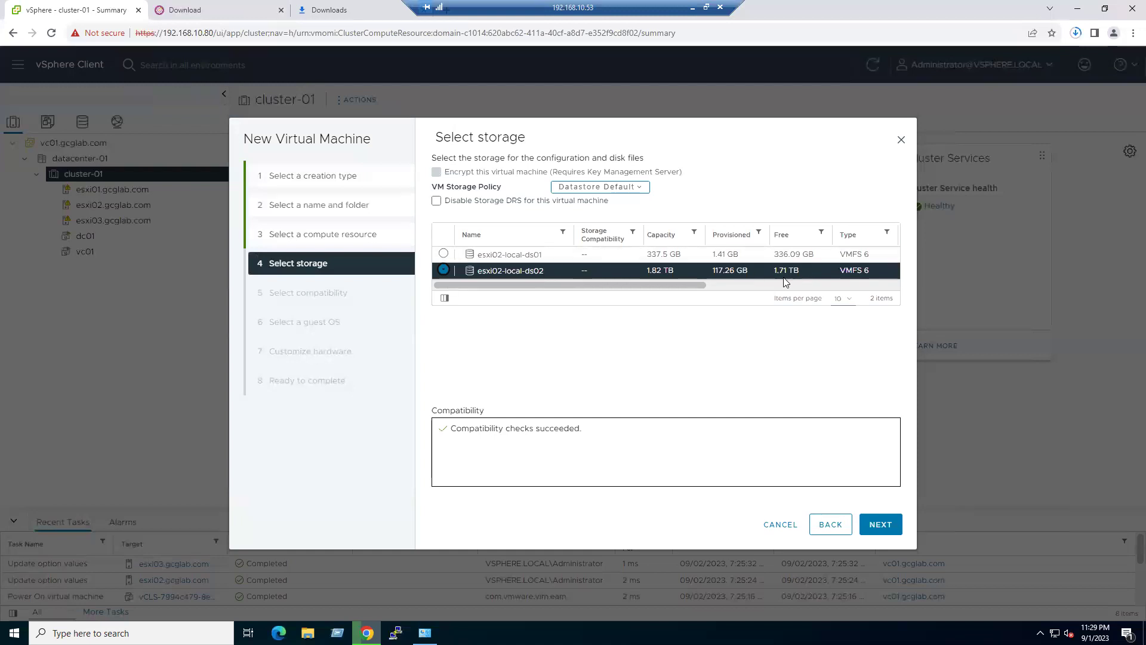
pyautogui.click(878, 527)
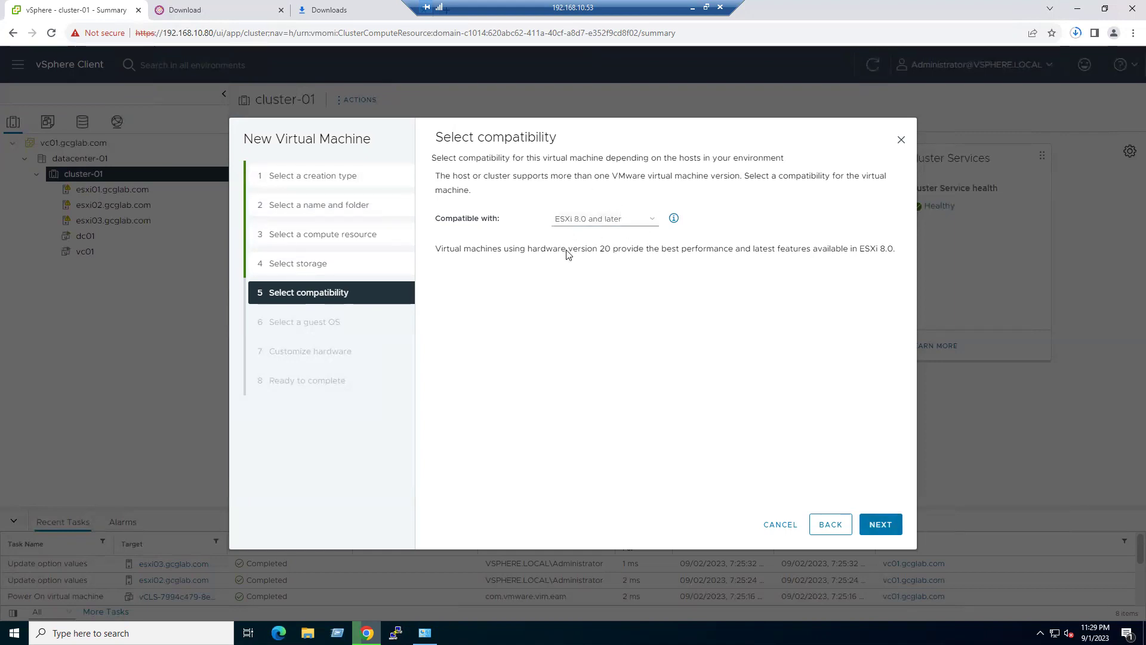
# - Keep ESXi 8.0 and later compatibility and set the guest OS to Linux, CentOS 8 (64-bit)
pyautogui.click(897, 536)
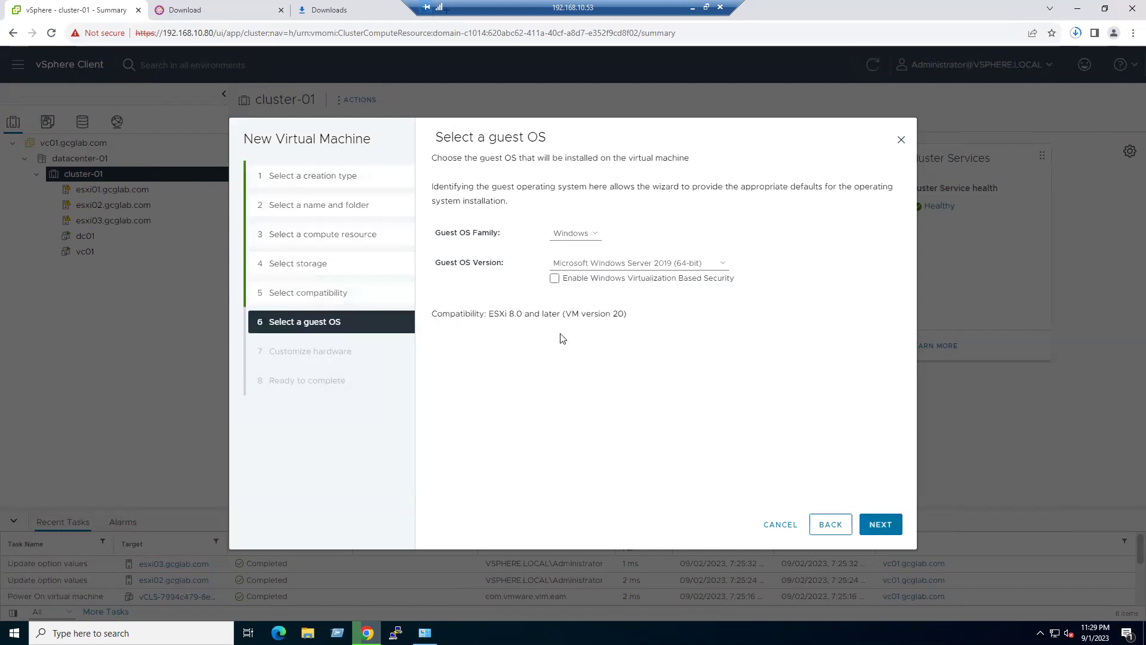
pyautogui.click(585, 235)
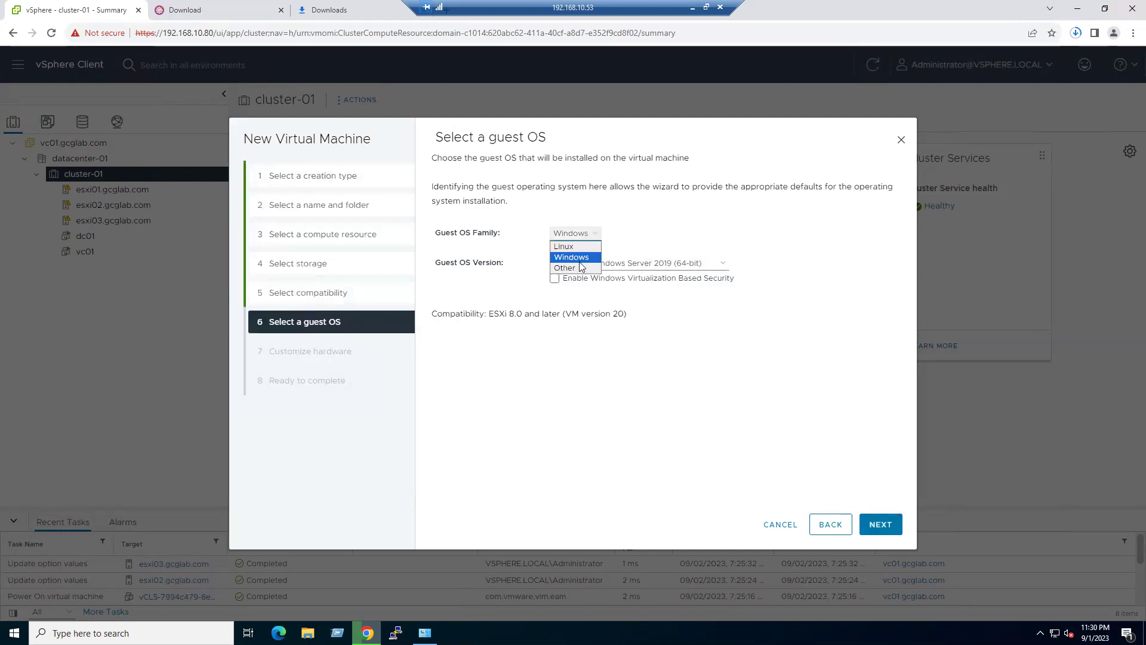
pyautogui.click(581, 250)
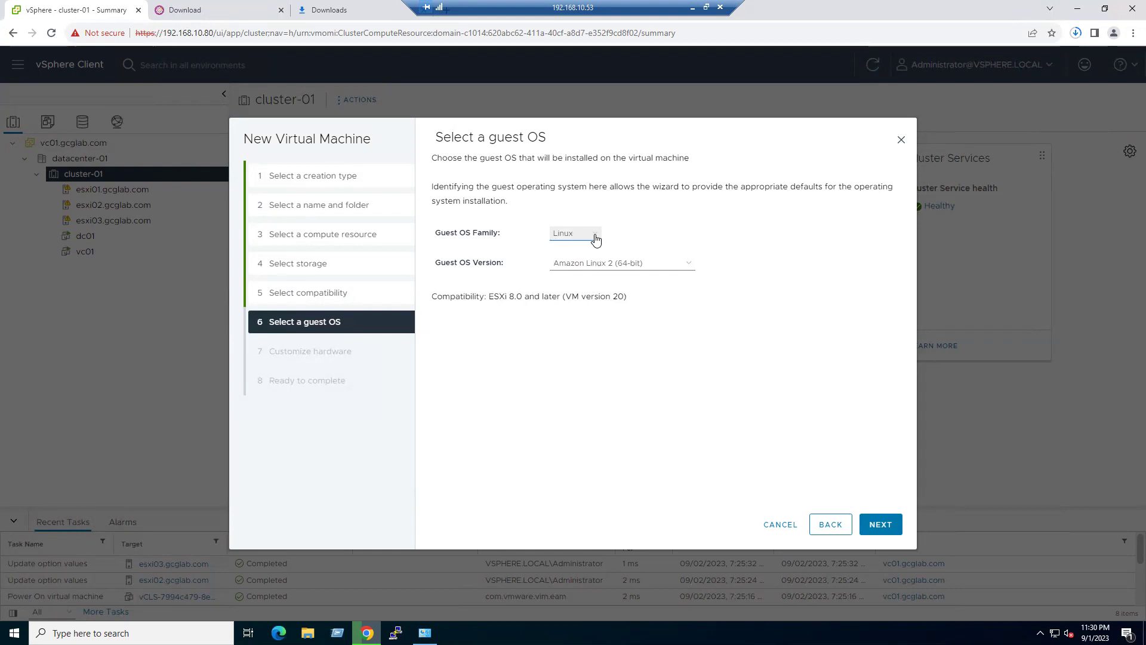
pyautogui.click(642, 265)
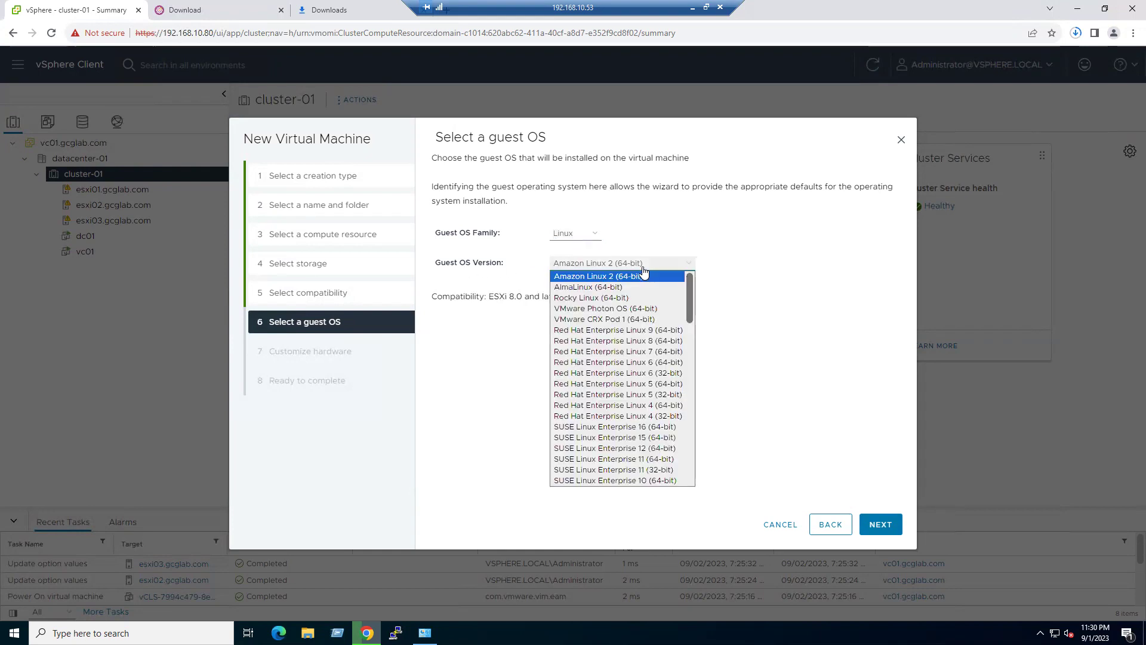
pyautogui.scroll(-2, 643, 341)
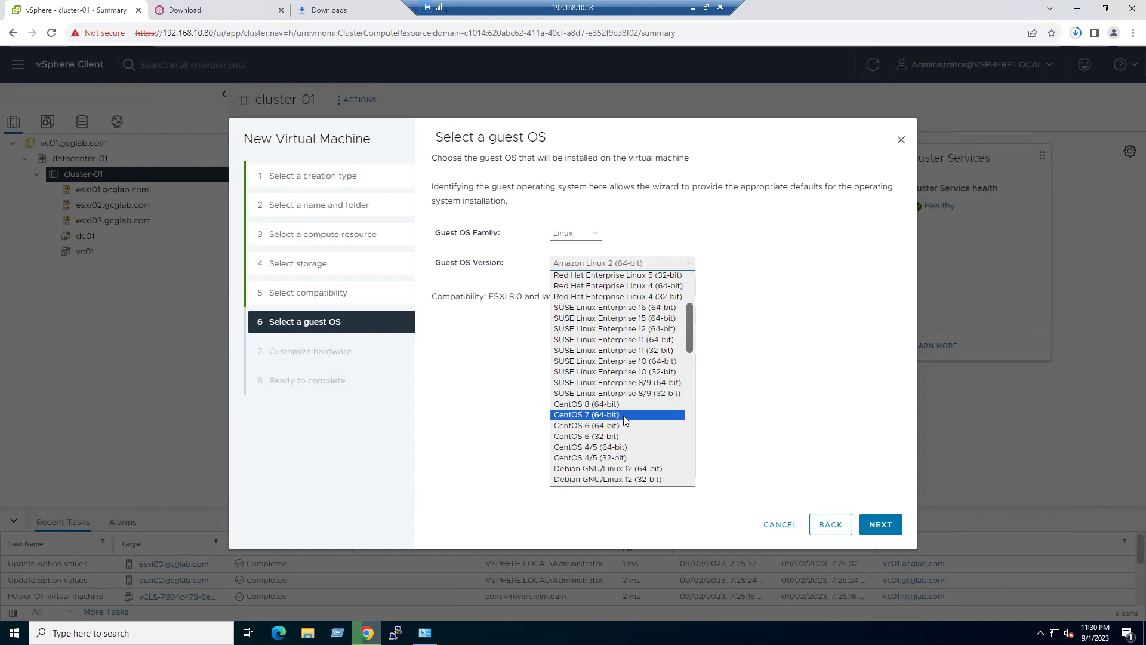
pyautogui.scroll(-10, 625, 421)
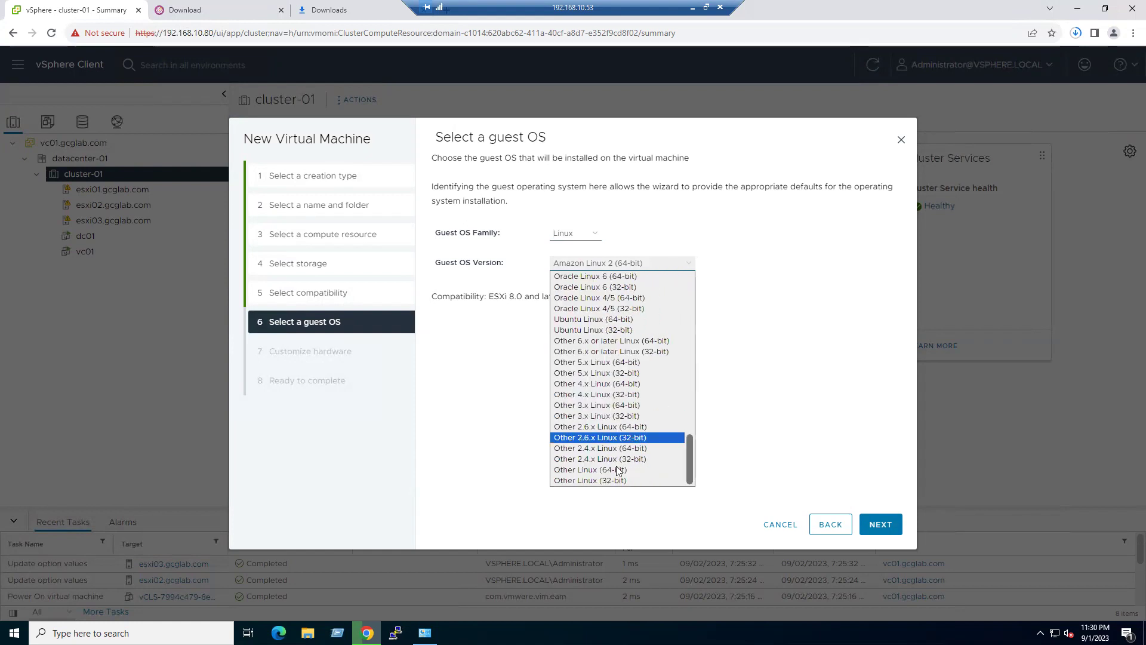
pyautogui.scroll(5, 616, 430)
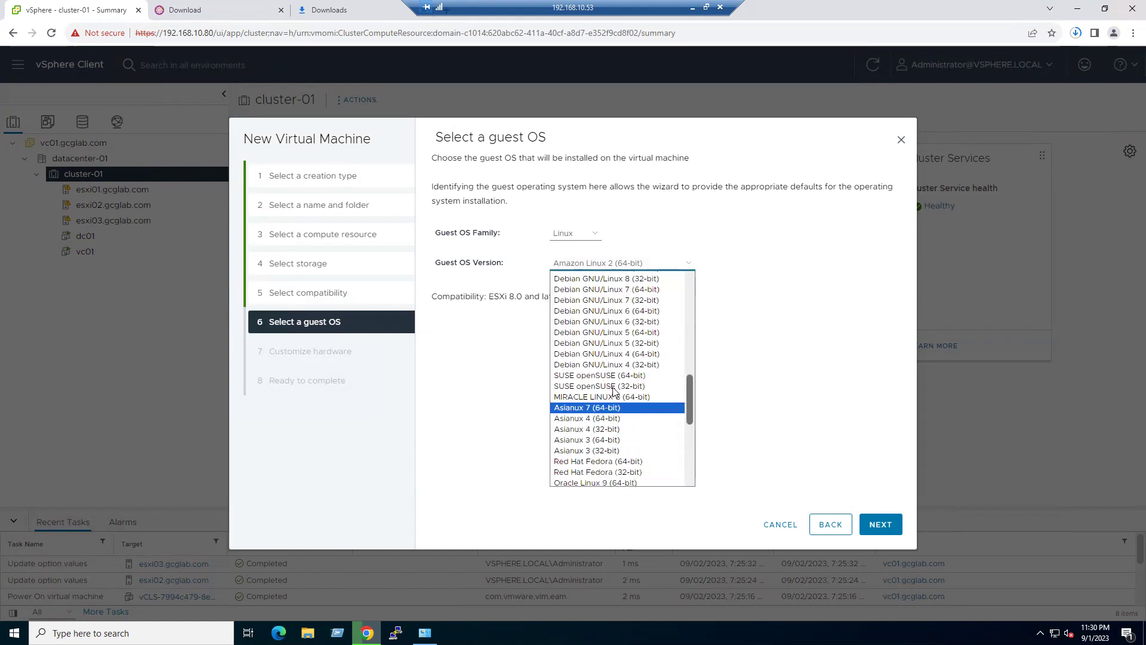
pyautogui.scroll(3, 615, 391)
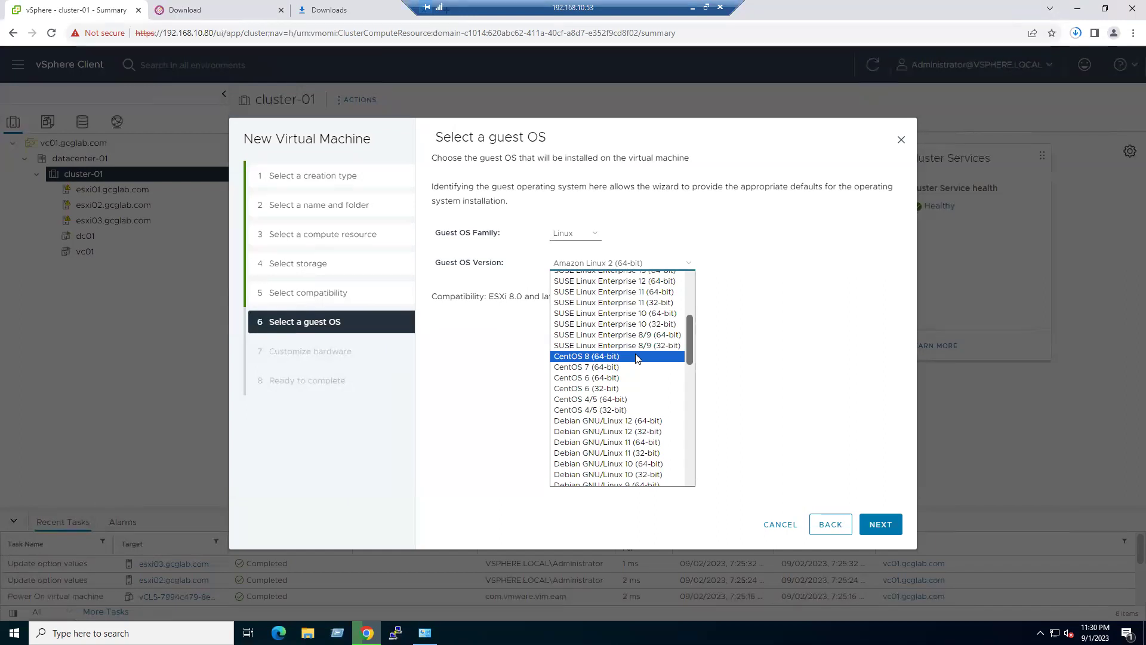
pyautogui.click(638, 358)
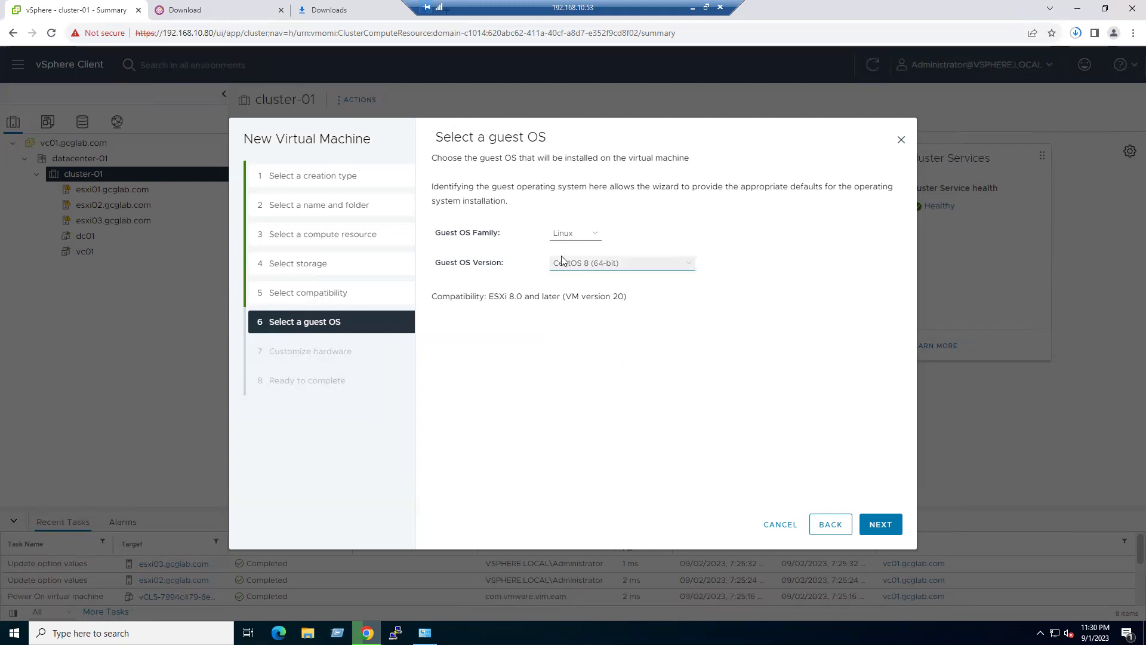
pyautogui.click(878, 526)
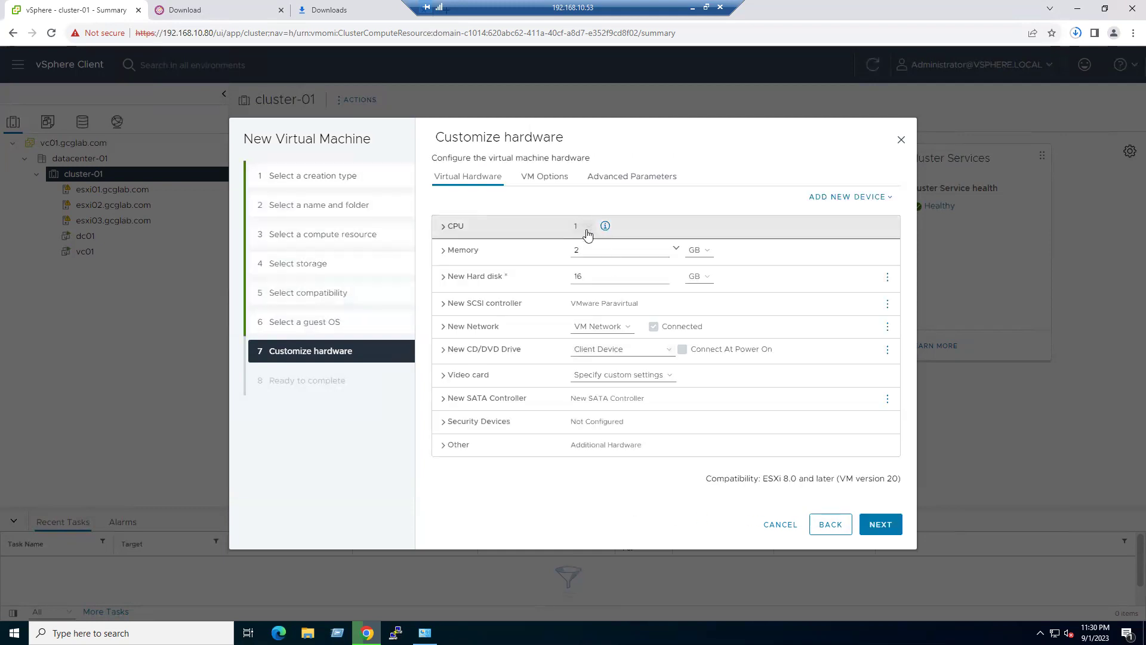
# - Give the VM 2 CPUs and 4 GB of memory
pyautogui.click(588, 233)
pyautogui.click(586, 251)
pyautogui.moveTo(586, 250); pyautogui.dragTo(565, 256)
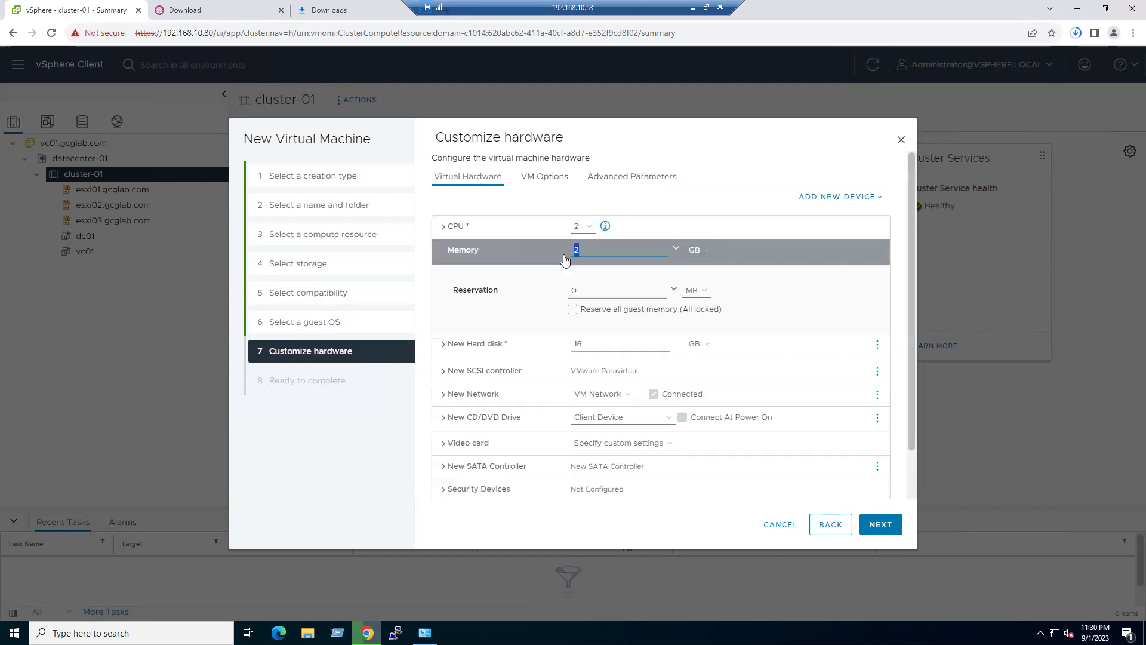
pyautogui.write('4')
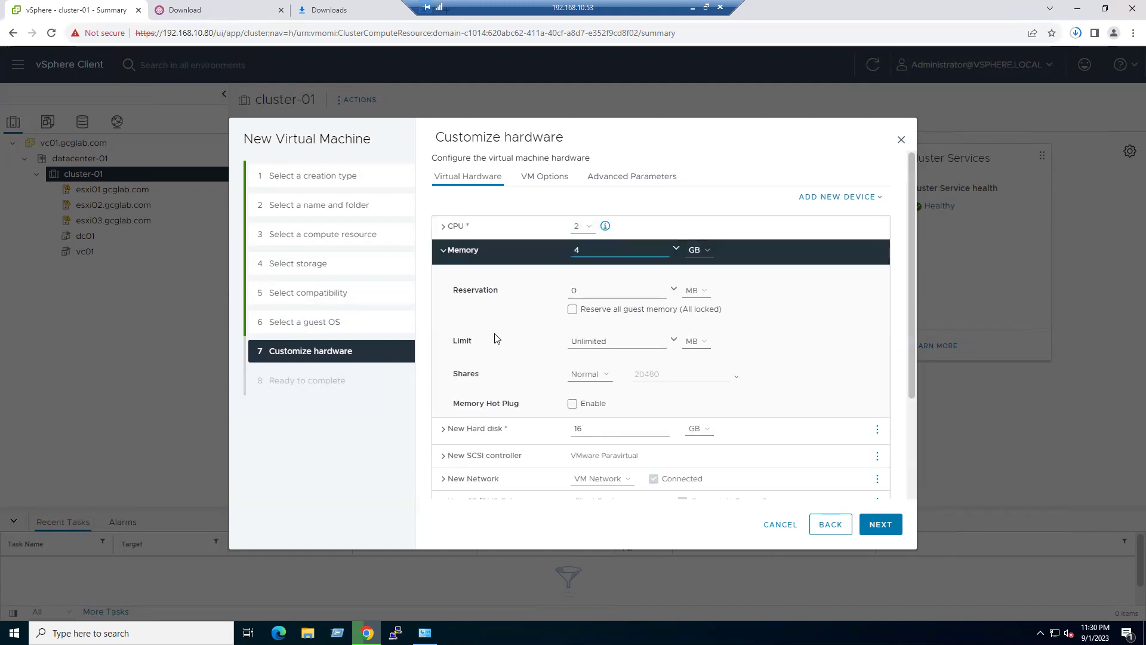
pyautogui.click(443, 254)
# - Make the hard disk 50 GB with thin provisioning and keep VM Network
pyautogui.moveTo(584, 276); pyautogui.dragTo(558, 280)
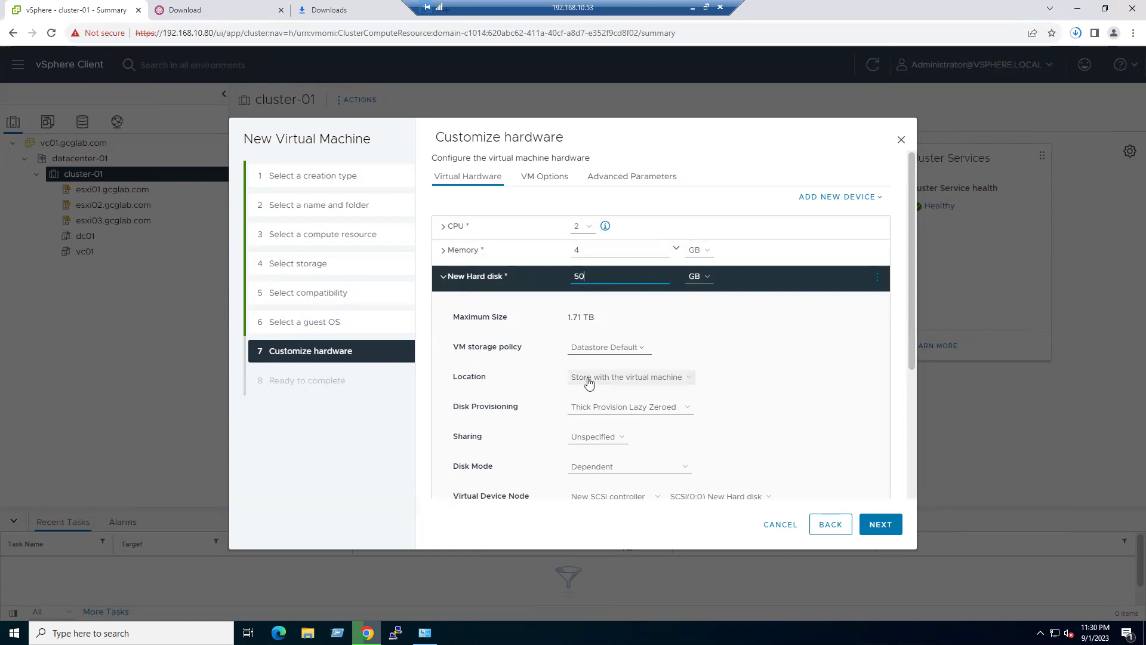
pyautogui.click(616, 407)
pyautogui.click(604, 441)
pyautogui.click(445, 282)
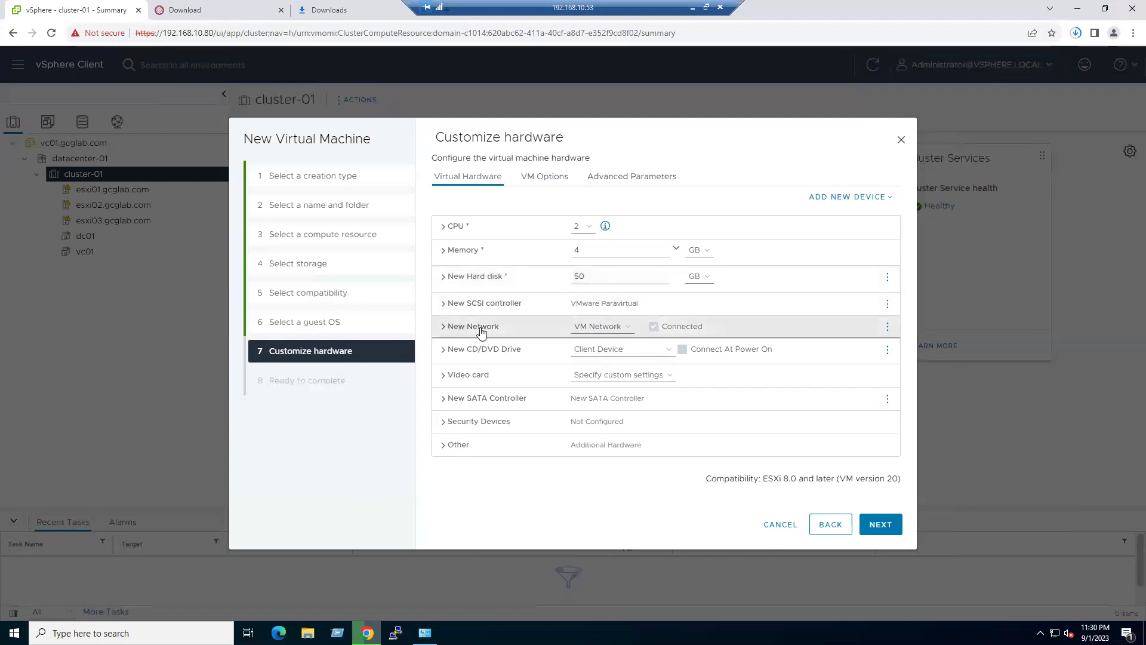
pyautogui.click(618, 332)
pyautogui.click(615, 336)
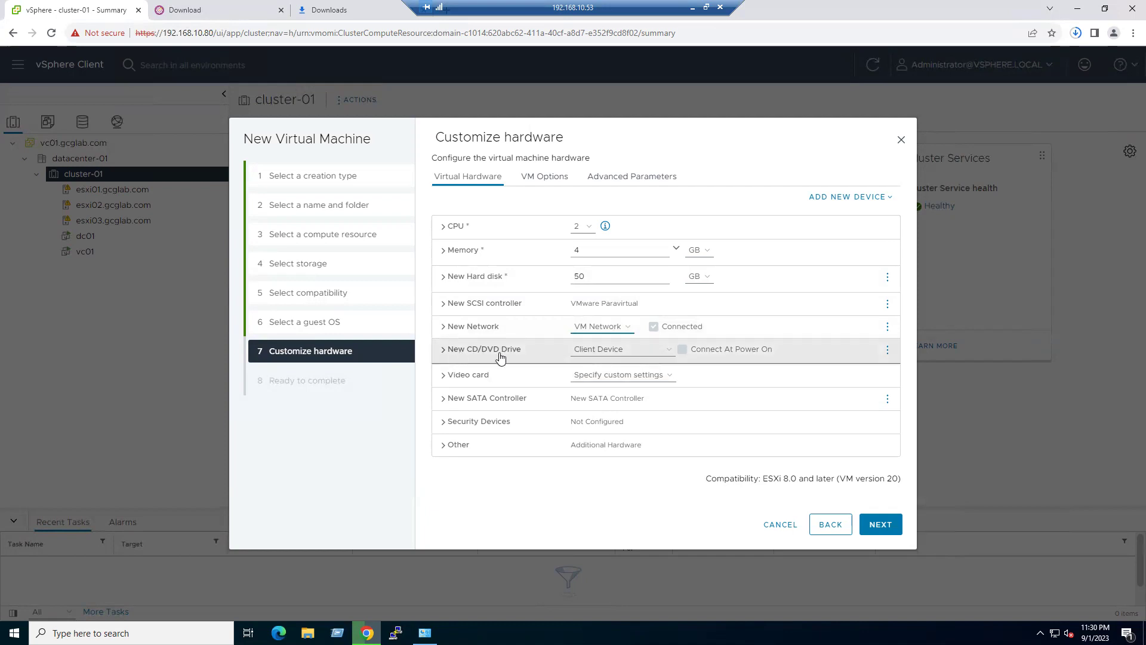
pyautogui.click(882, 526)
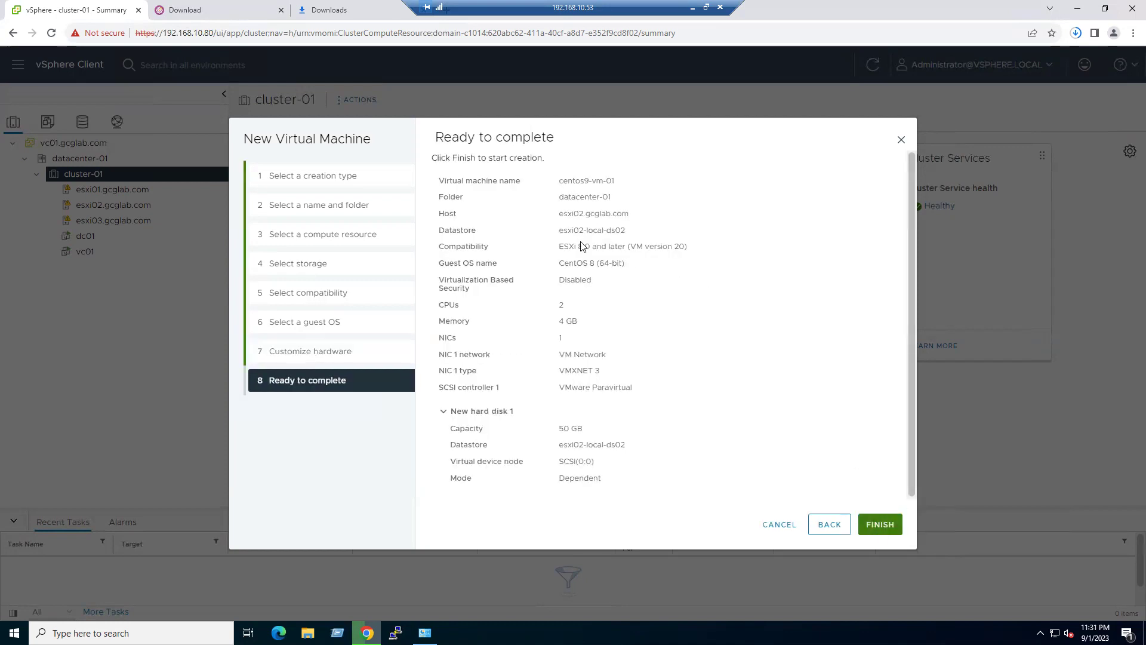
# - Review the memory, VMXNET 3 adapter and 50 GB disk in the summary, then finish creating centos9-vm-01
pyautogui.moveTo(558, 322); pyautogui.dragTo(594, 355)
pyautogui.doubleClick(587, 372)
pyautogui.doubleClick(566, 428)
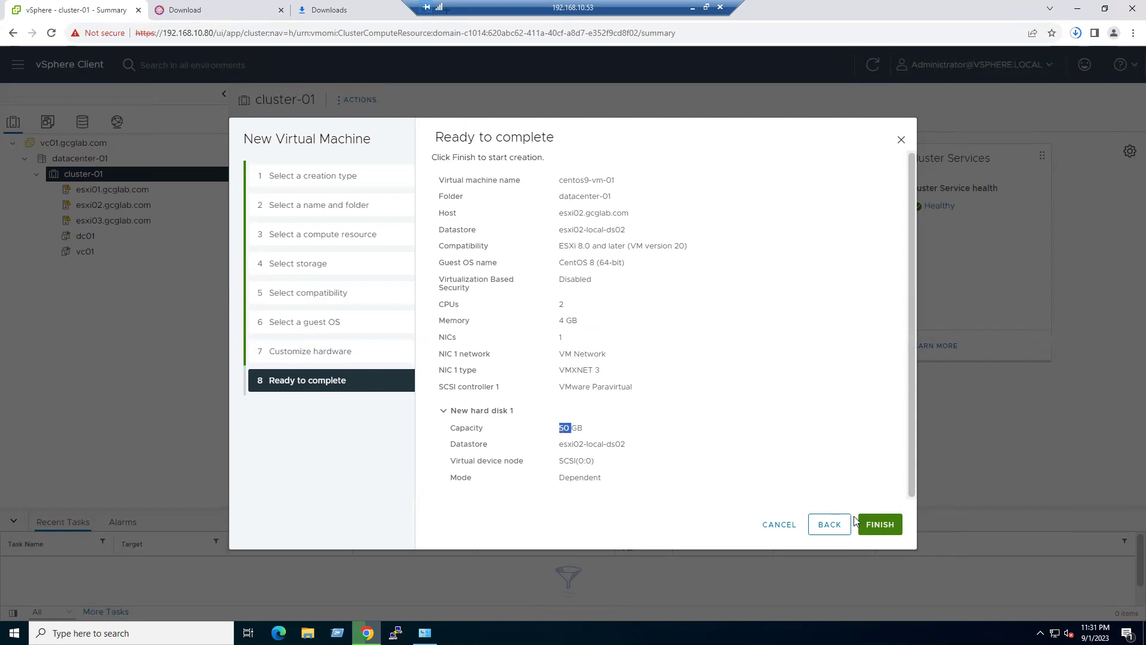
pyautogui.click(880, 525)
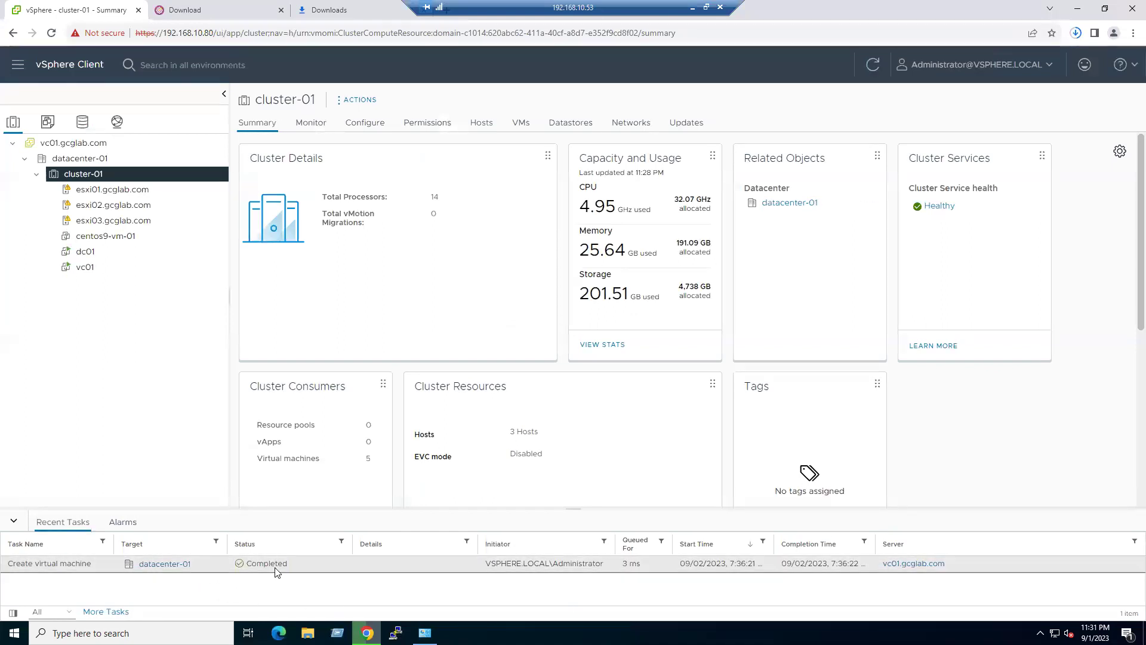
# - Open Edit Settings for centos9-vm-01 from its context menu
pyautogui.click(106, 237)
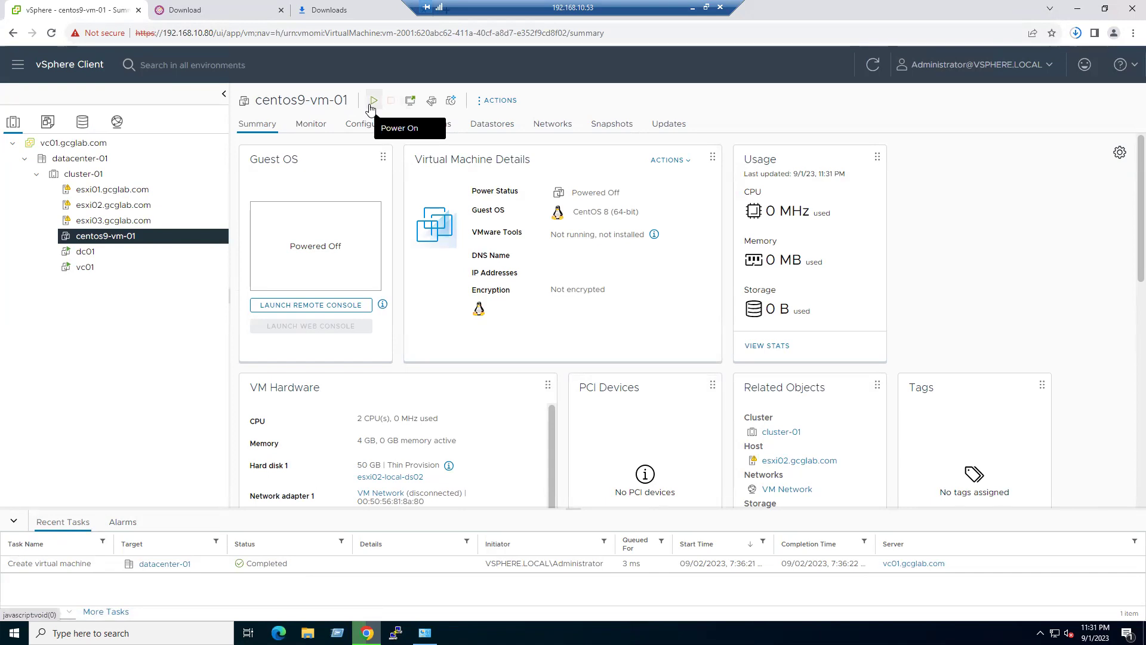
pyautogui.rightClick(129, 238)
pyautogui.click(178, 412)
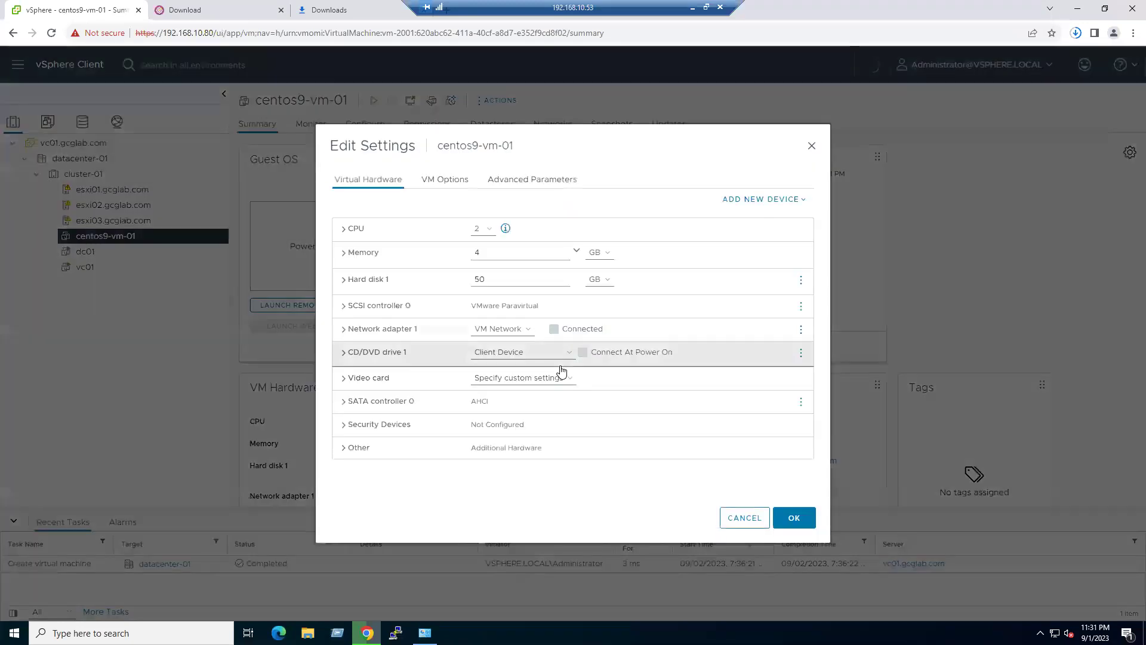
# - Switch CD/DVD drive 1 to Datastore ISO File and browse the esxi02-local-ds02 datastore
pyautogui.click(500, 353)
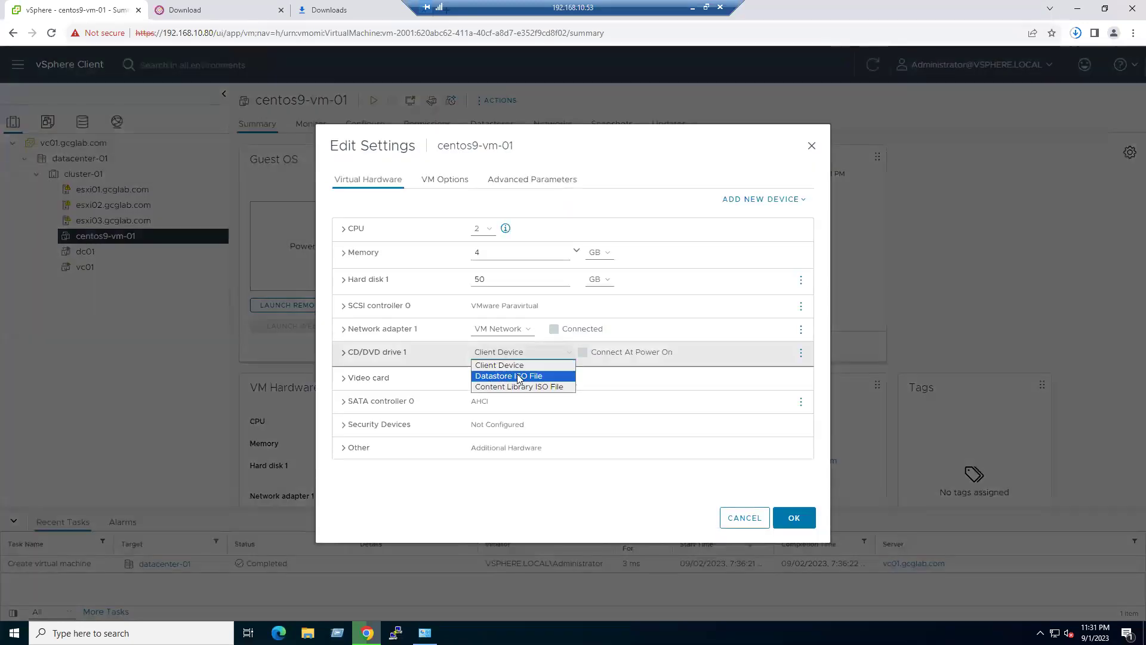
pyautogui.click(542, 376)
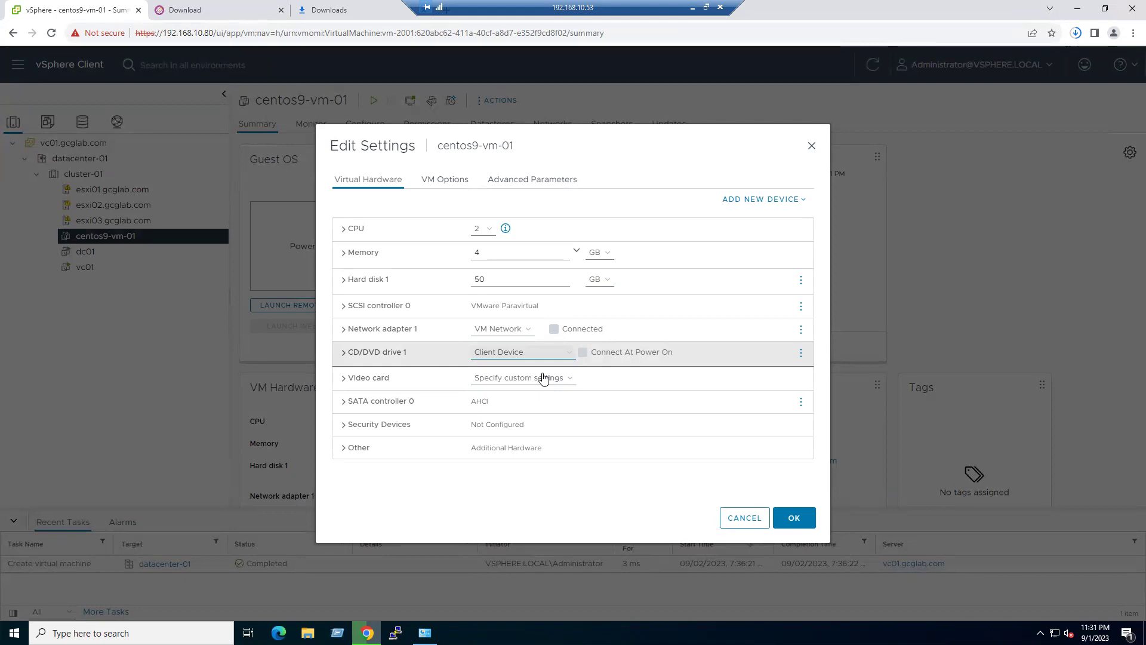
pyautogui.click(402, 351)
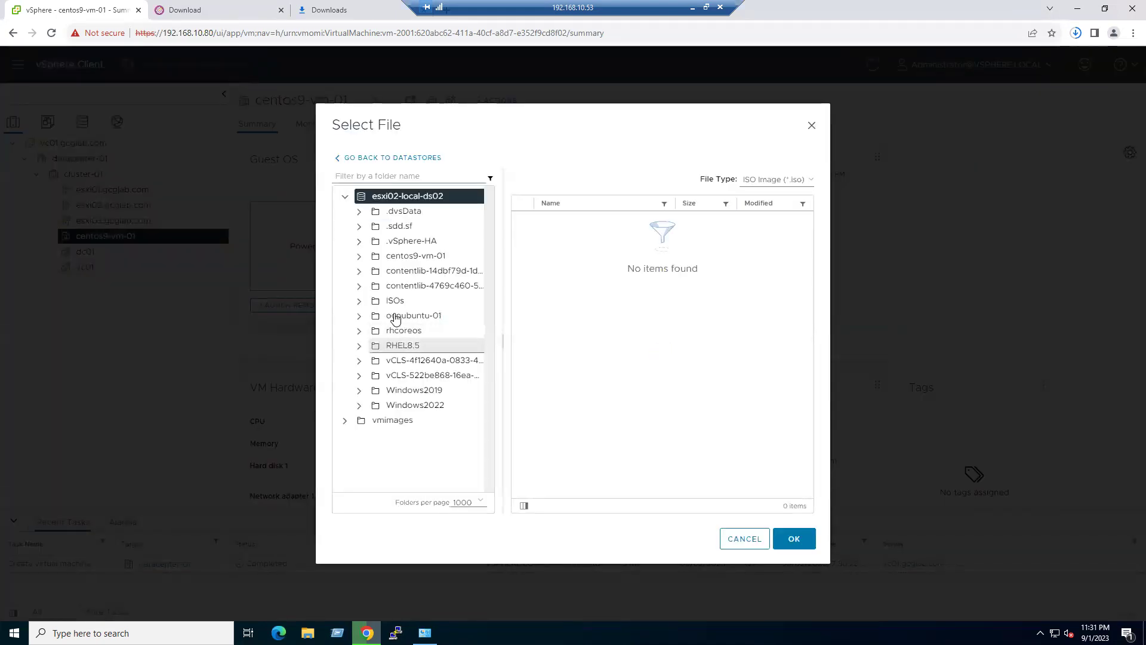
# - Pick the CentOS-Stream-9 ISO from the ISOs folder for CD/DVD drive 1
pyautogui.click(394, 302)
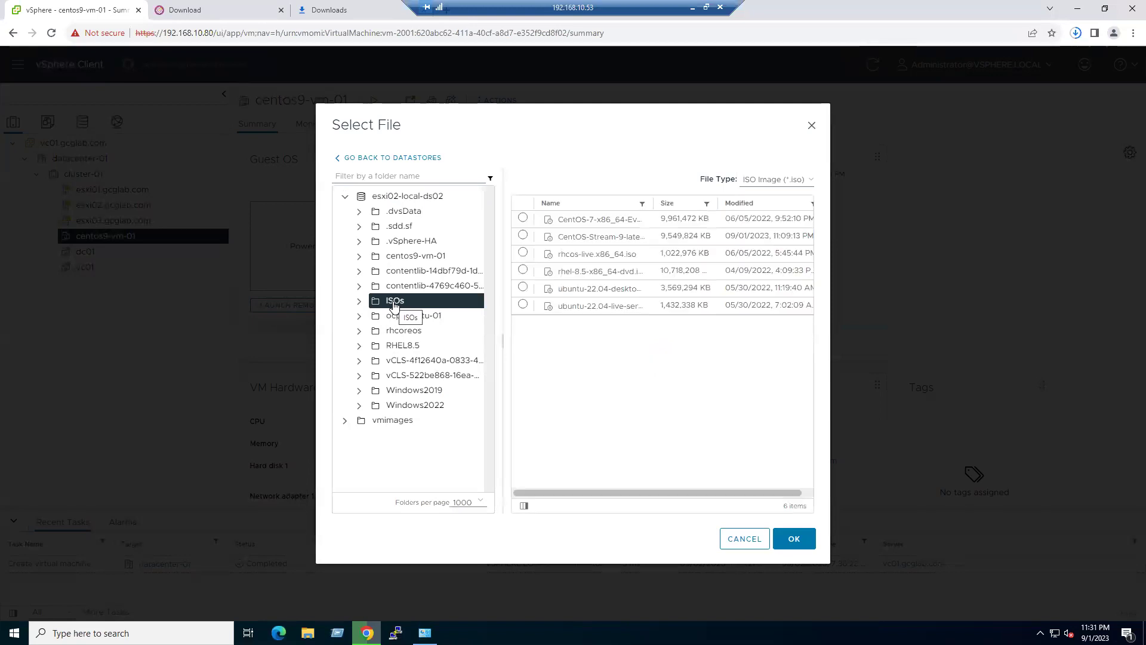
pyautogui.click(619, 246)
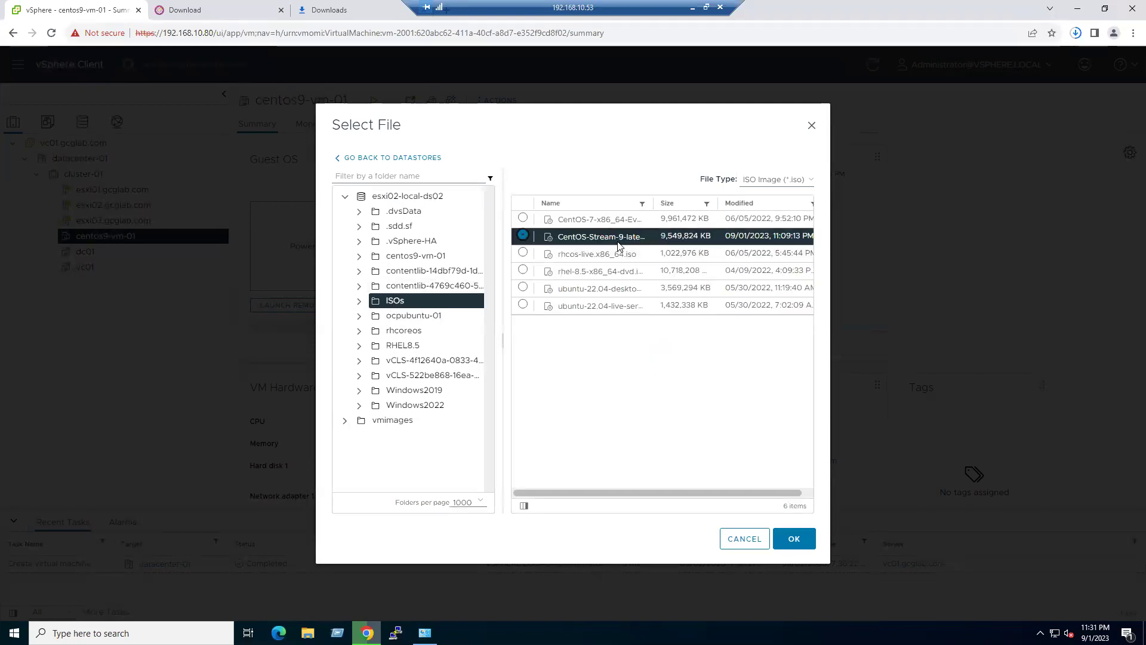
pyautogui.click(795, 540)
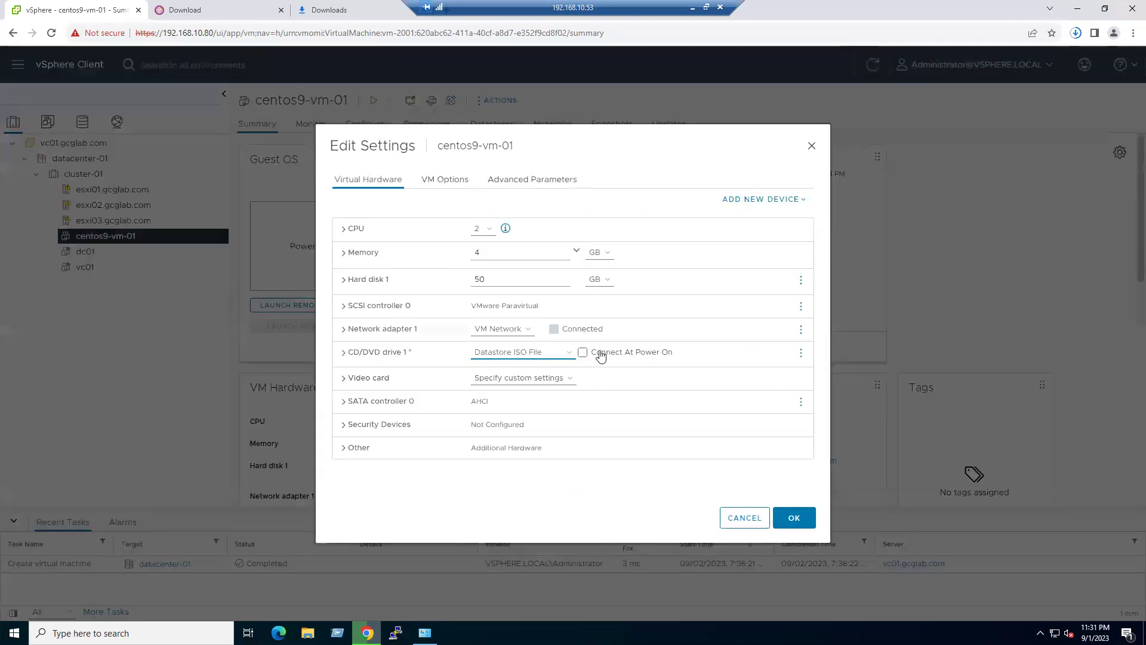
# - Enable Connect At Power On for CD/DVD drive 1, verify the ISO, and save the VM settings
pyautogui.click(582, 353)
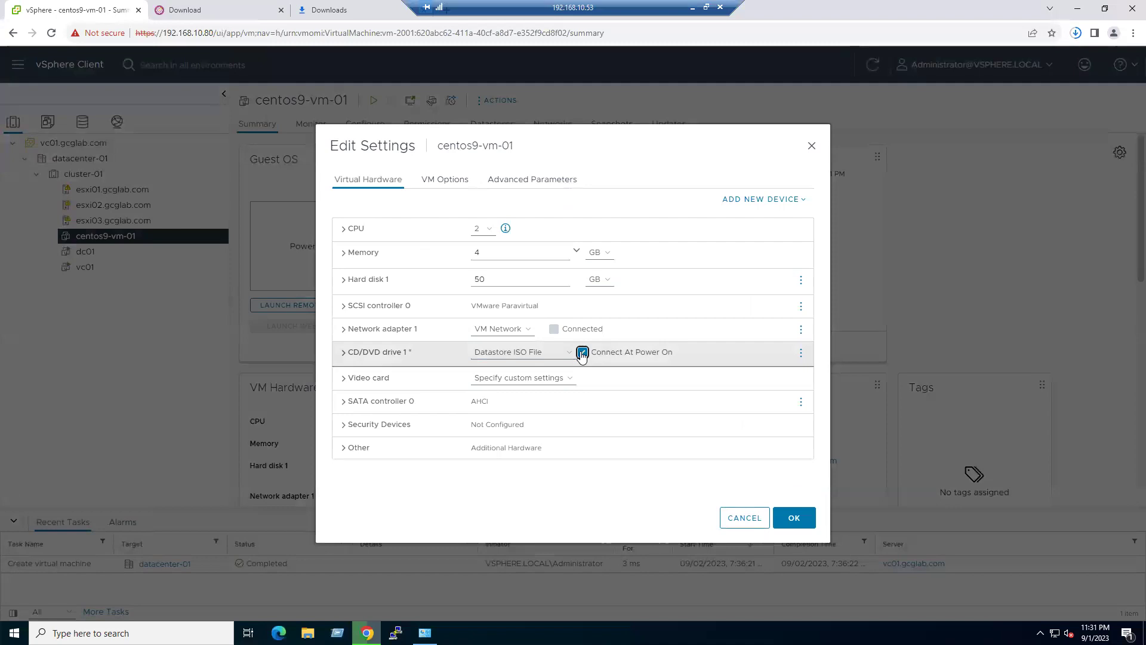
pyautogui.click(344, 352)
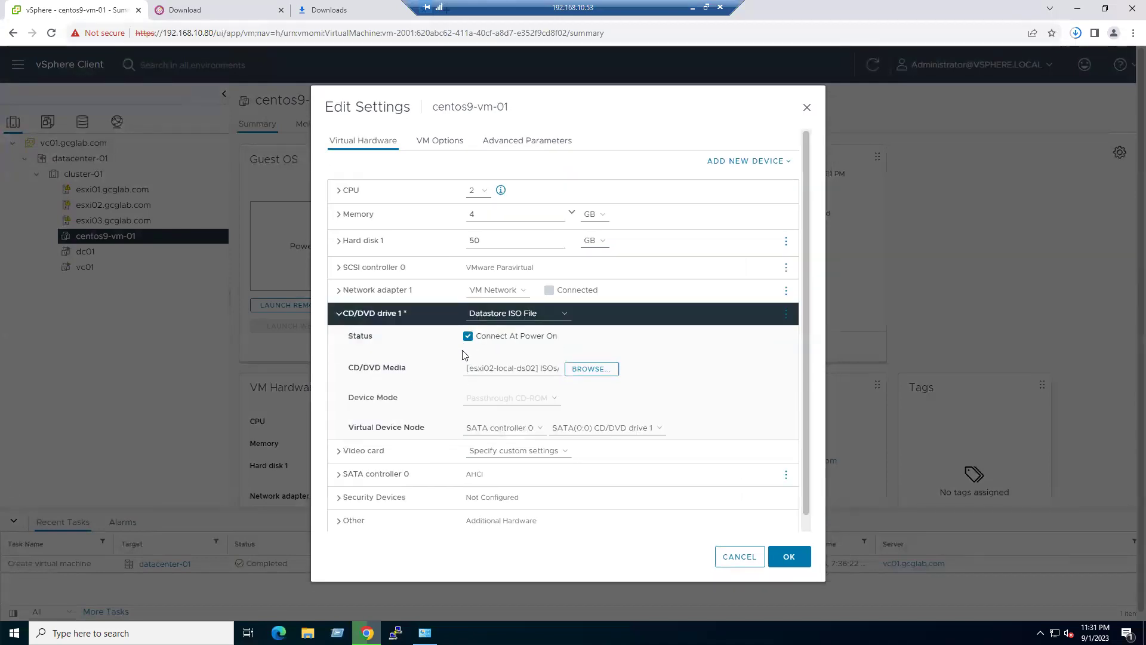
pyautogui.click(789, 557)
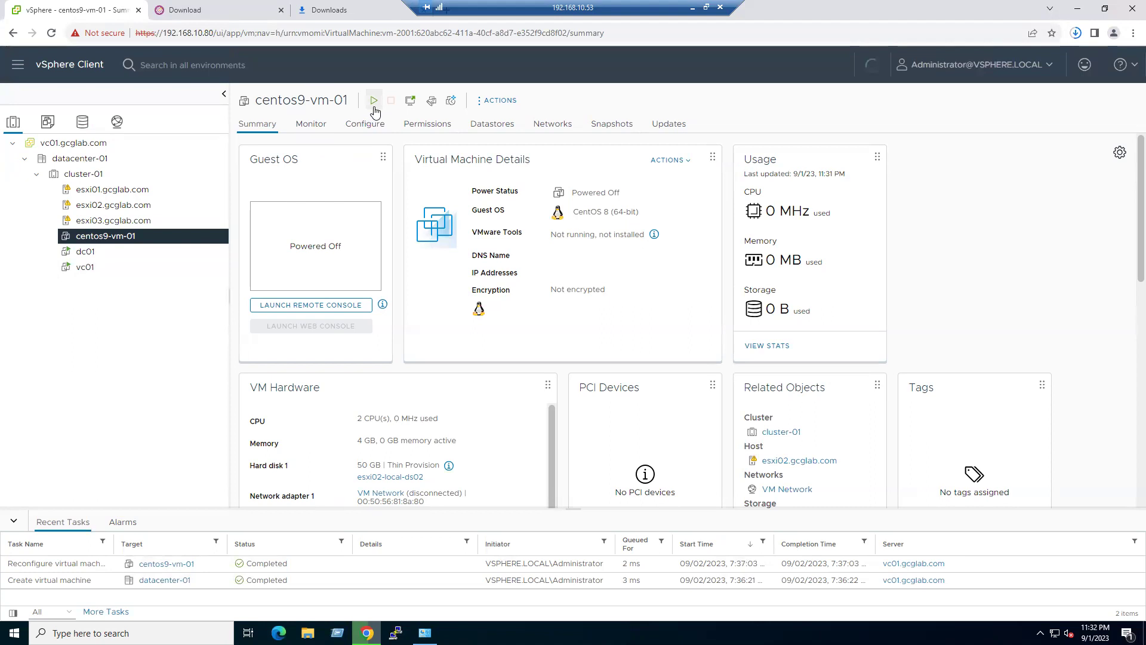
# - Power on centos9-vm-01 and launch its web console
pyautogui.click(373, 108)
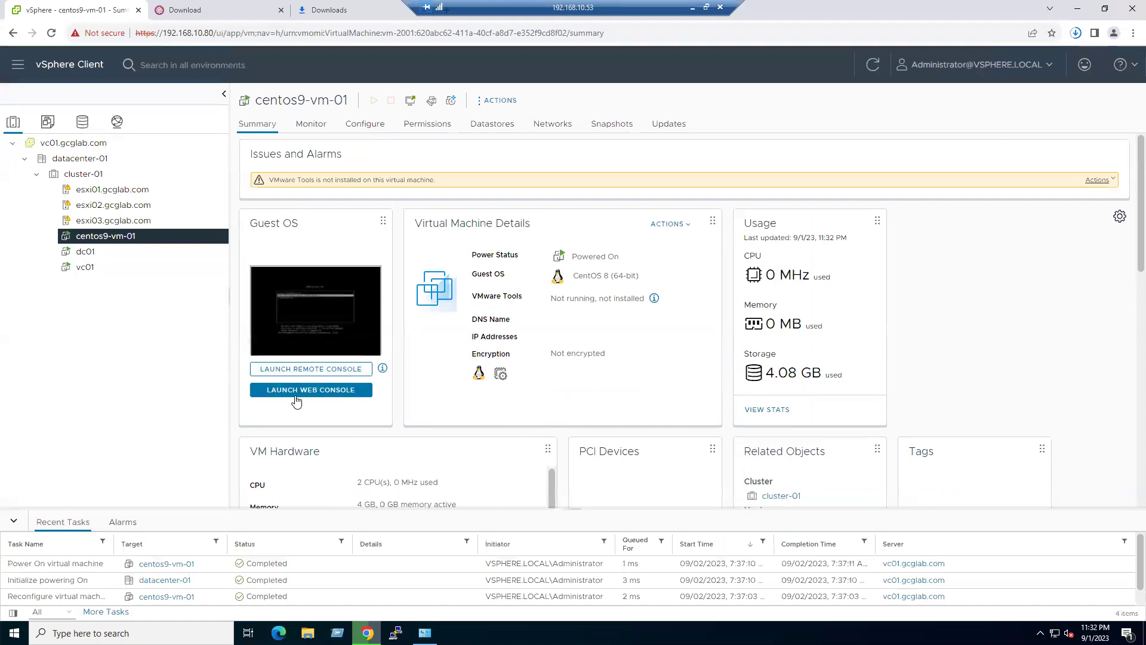
pyautogui.click(297, 391)
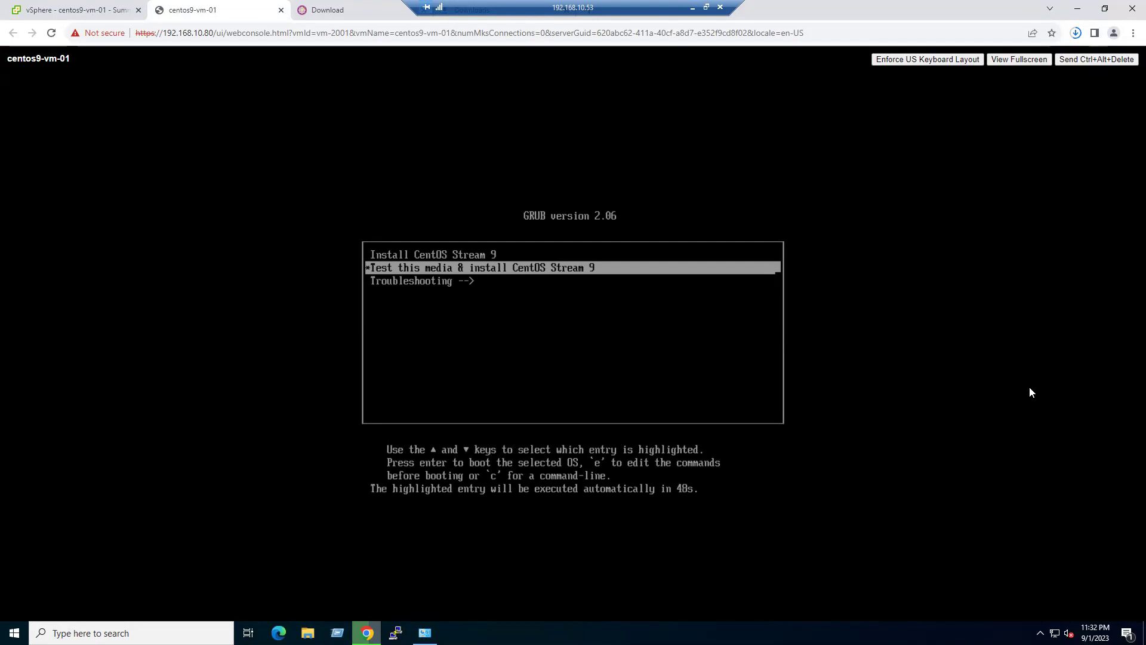
# - Select the Install CentOS Stream 9 entry in the console boot menu and start it
pyautogui.doubleClick(993, 376)
pyautogui.tripleClick(927, 343)
pyautogui.doubleClick(927, 344)
pyautogui.press('Up')
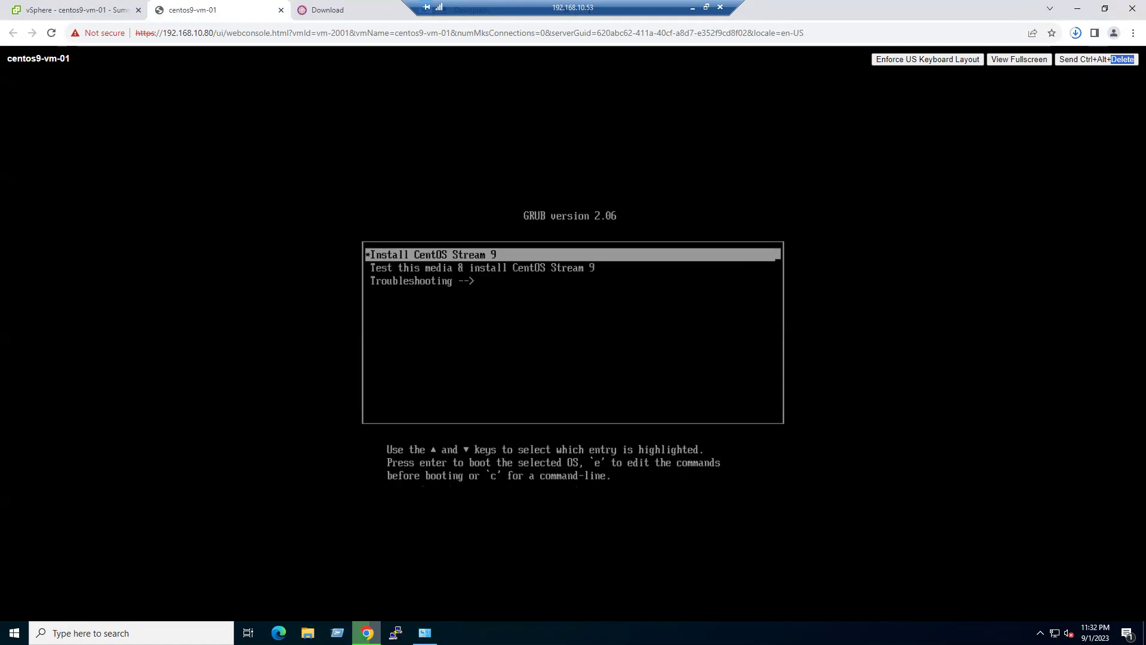
pyautogui.press('Return')
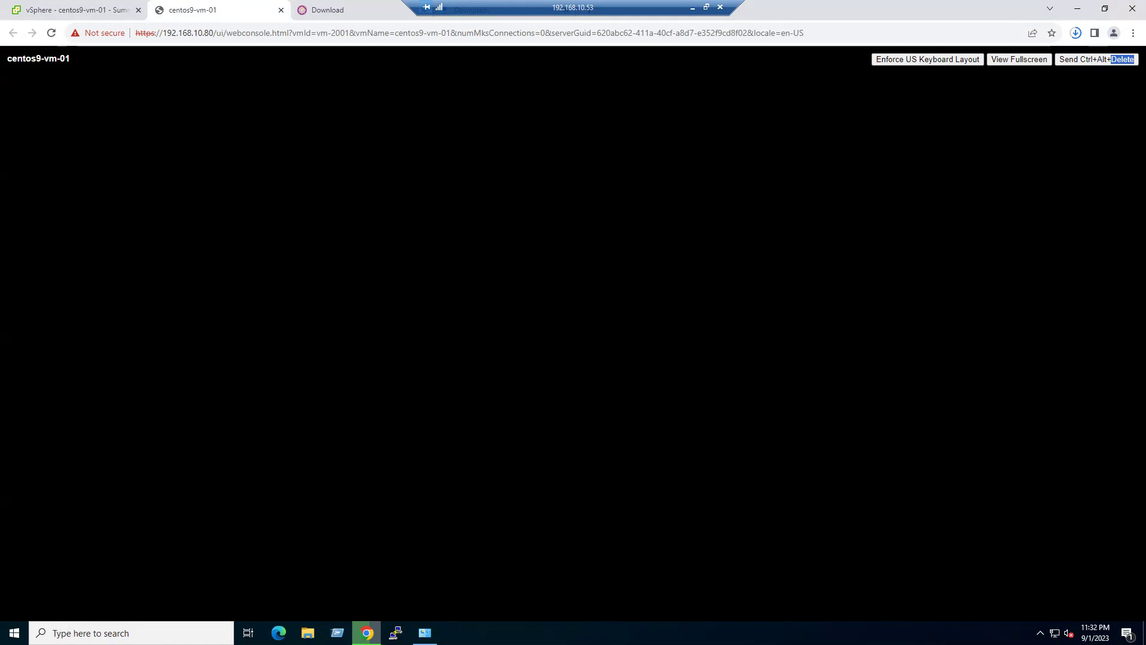
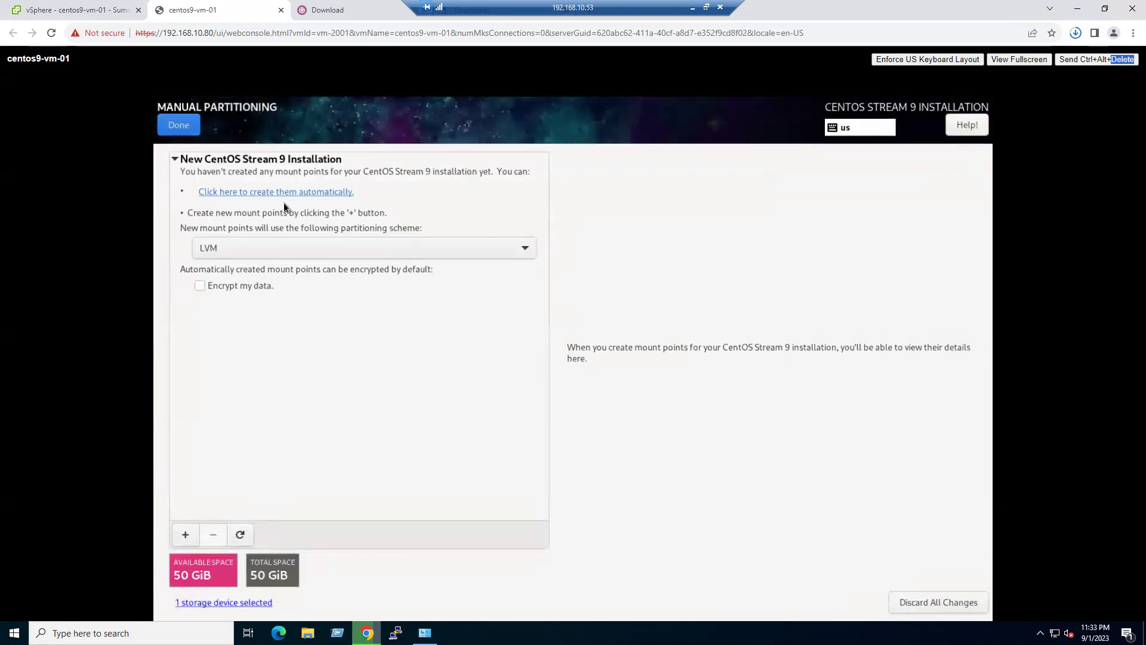
# - Auto-create the default /, /boot/efi, /boot and swap mount points and accept the partitioning changes
pyautogui.click(227, 195)
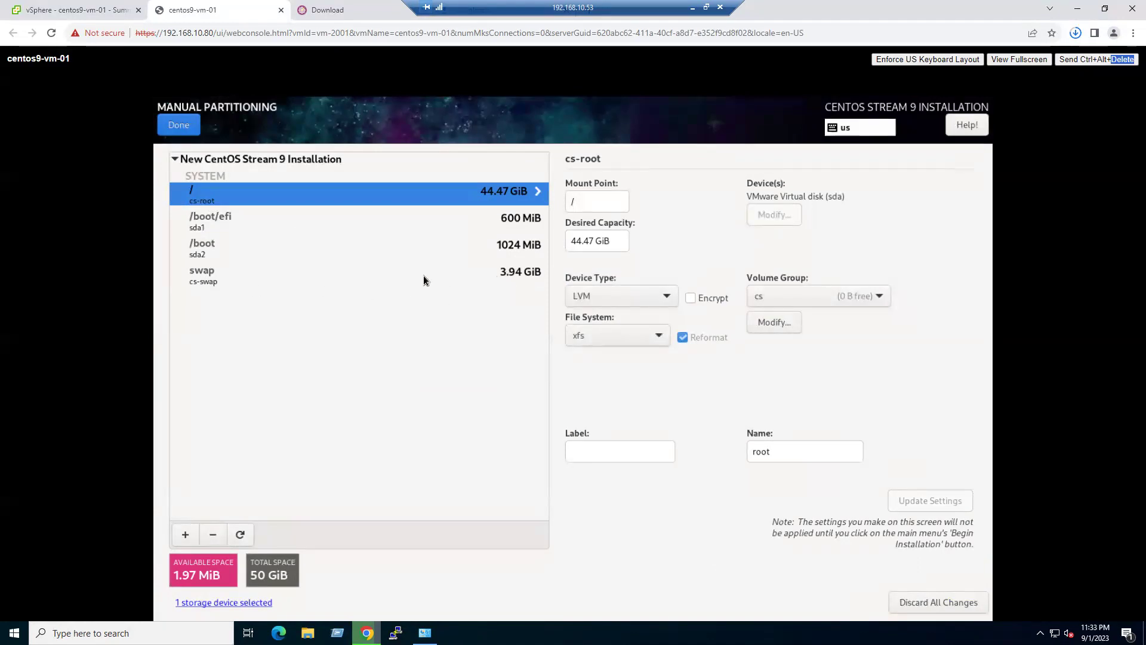
pyautogui.click(178, 131)
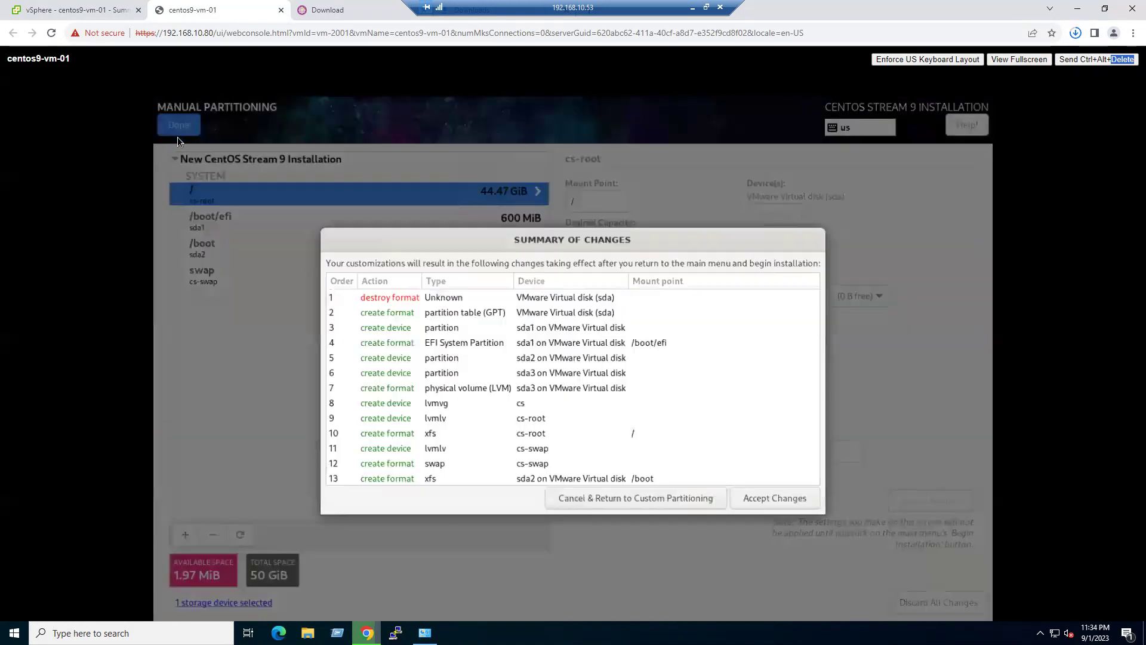
pyautogui.click(769, 503)
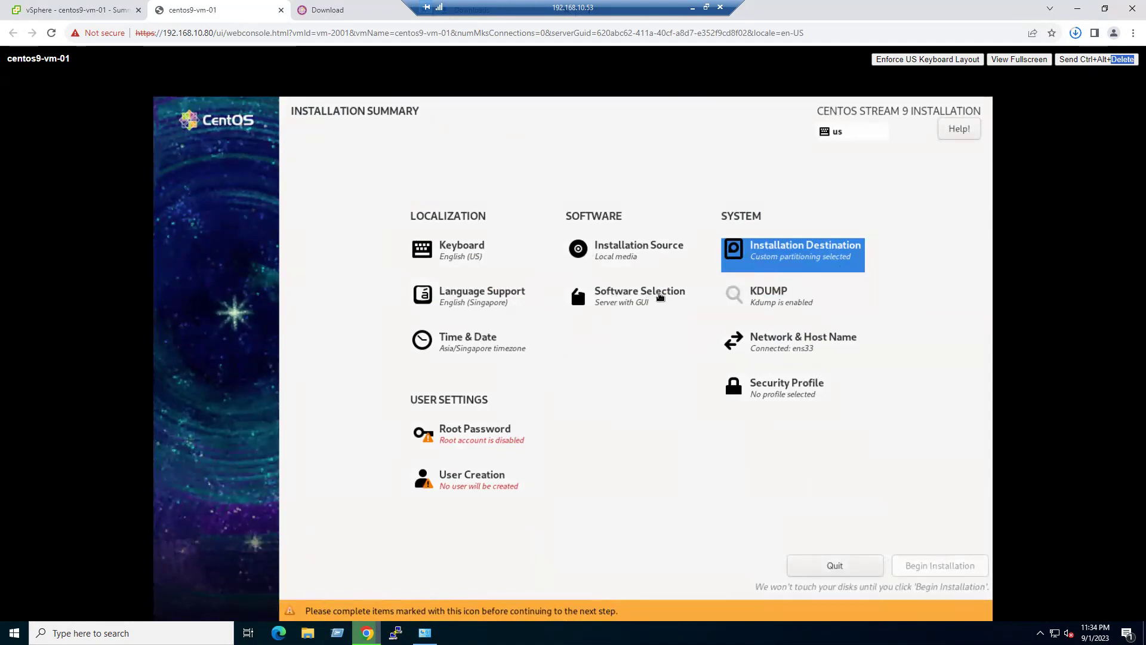
# - Choose Server with GUI plus the Guest Agents add-on in Software Selection
pyautogui.click(633, 297)
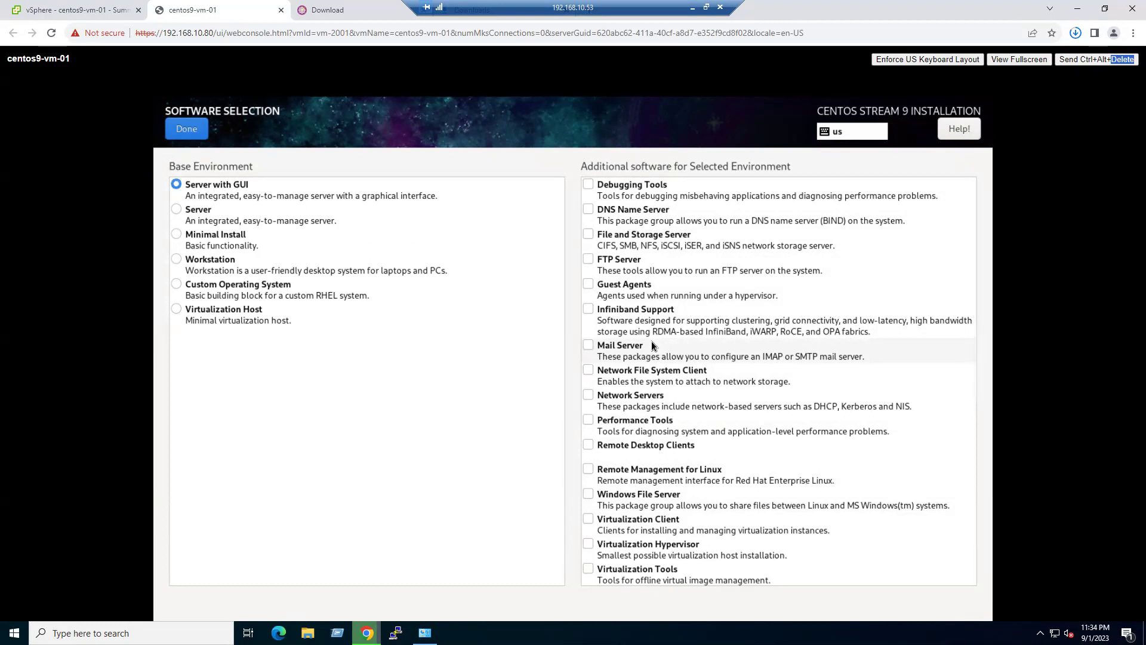
pyautogui.click(587, 286)
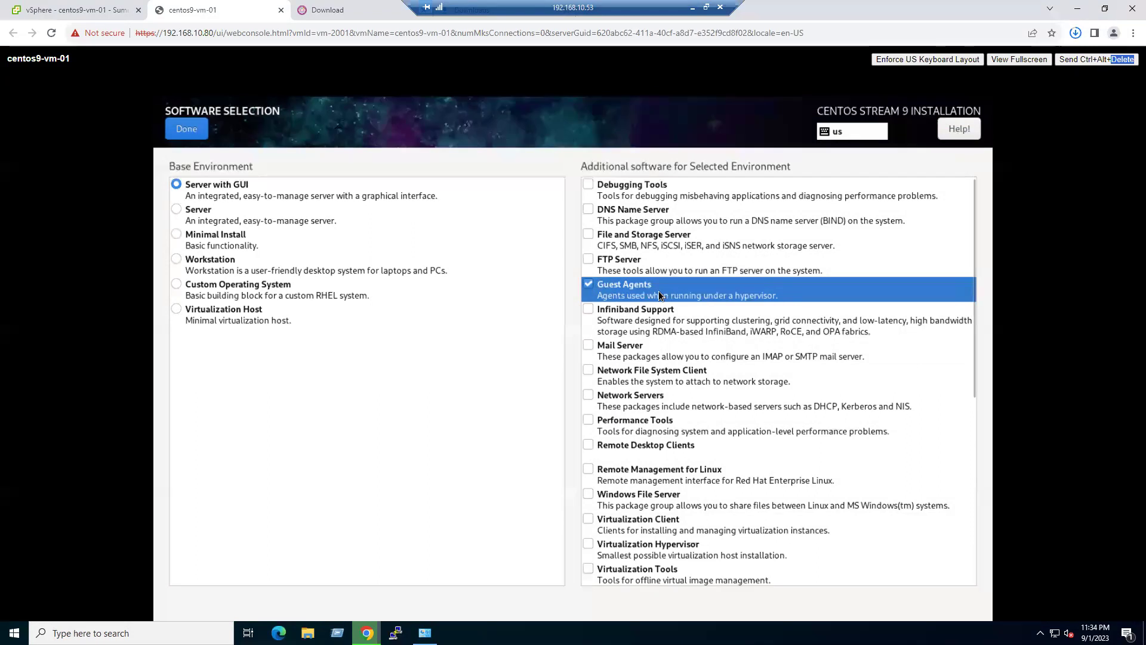
pyautogui.click(588, 285)
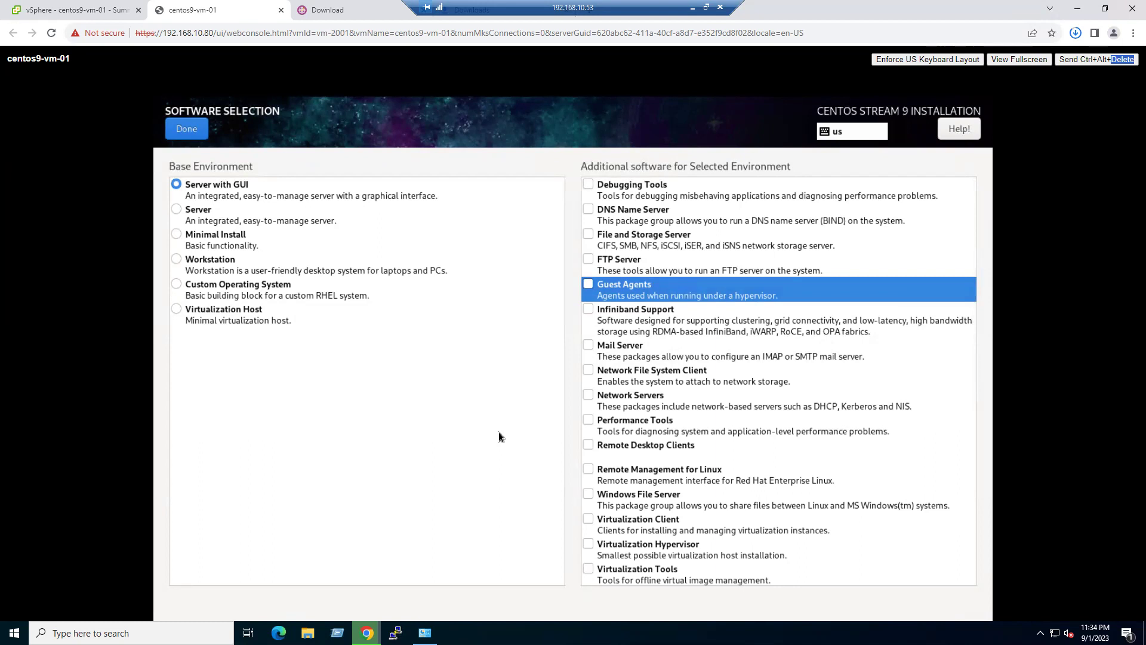
pyautogui.click(589, 286)
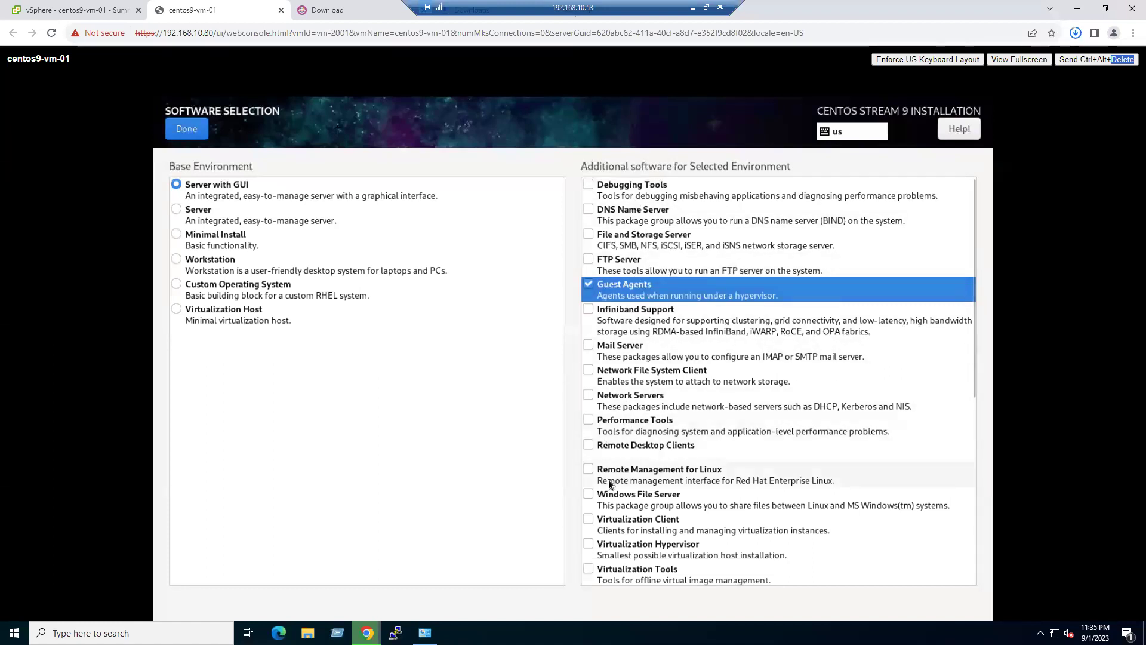
pyautogui.scroll(-3, 608, 479)
pyautogui.scroll(-1, 671, 464)
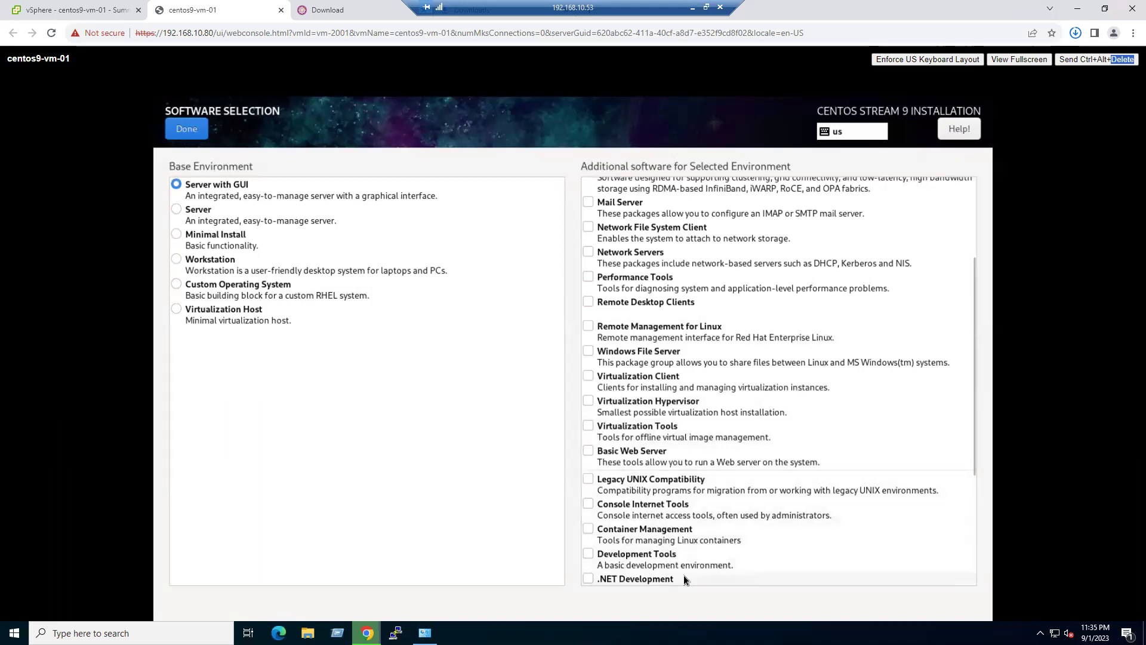
pyautogui.scroll(-3, 769, 475)
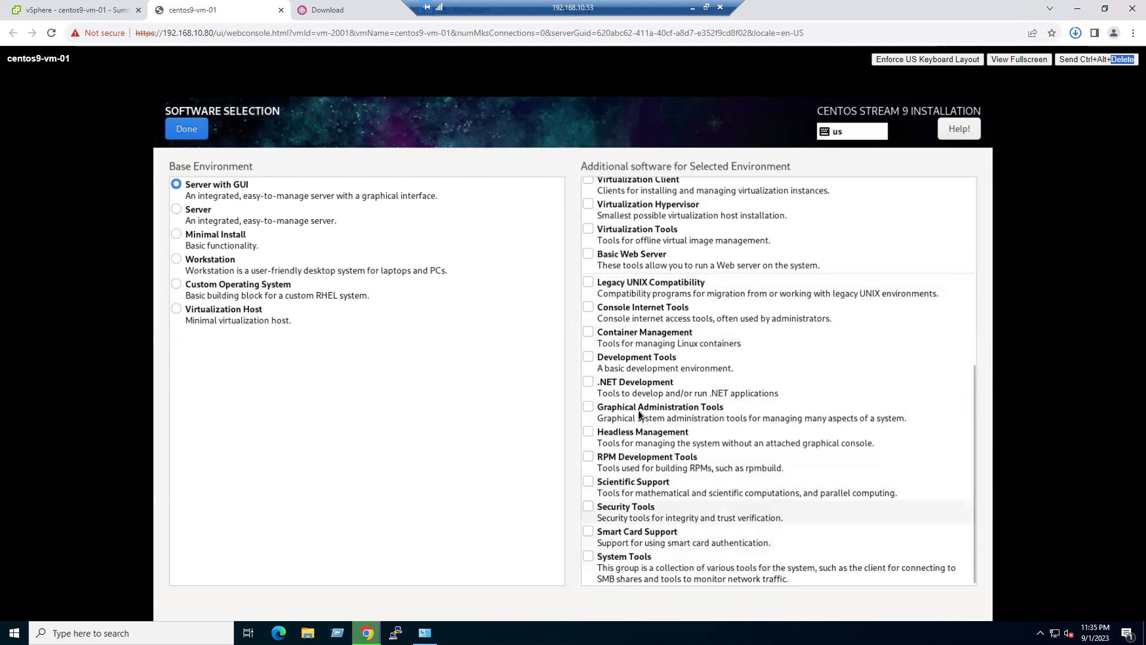
pyautogui.scroll(2, 639, 410)
pyautogui.scroll(3, 639, 410)
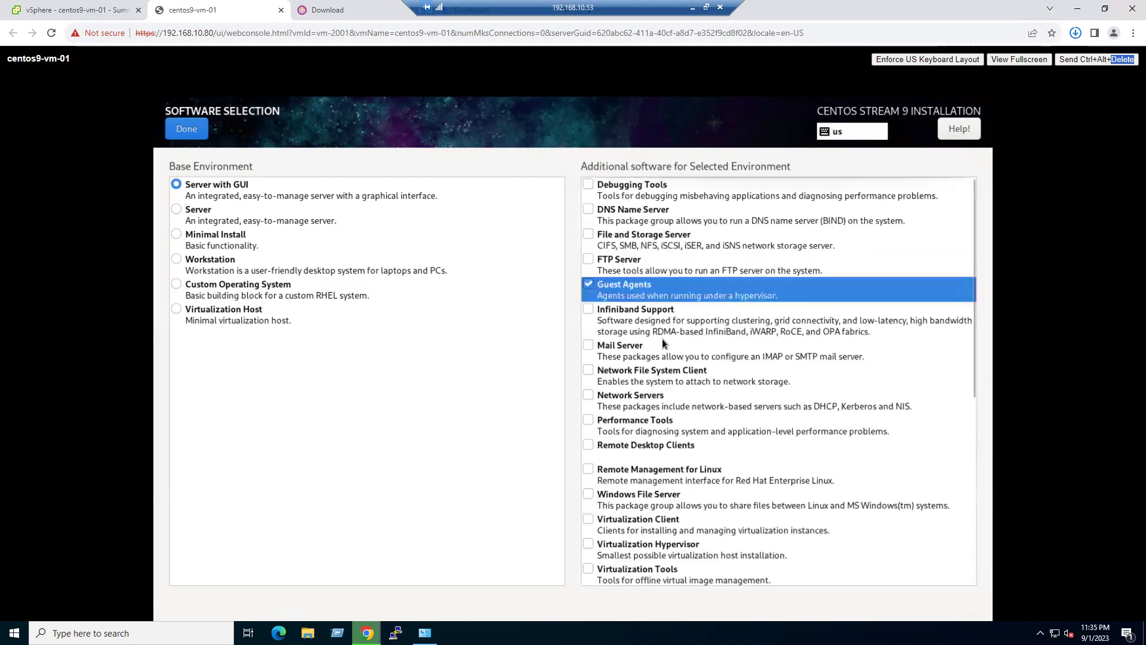
pyautogui.click(188, 127)
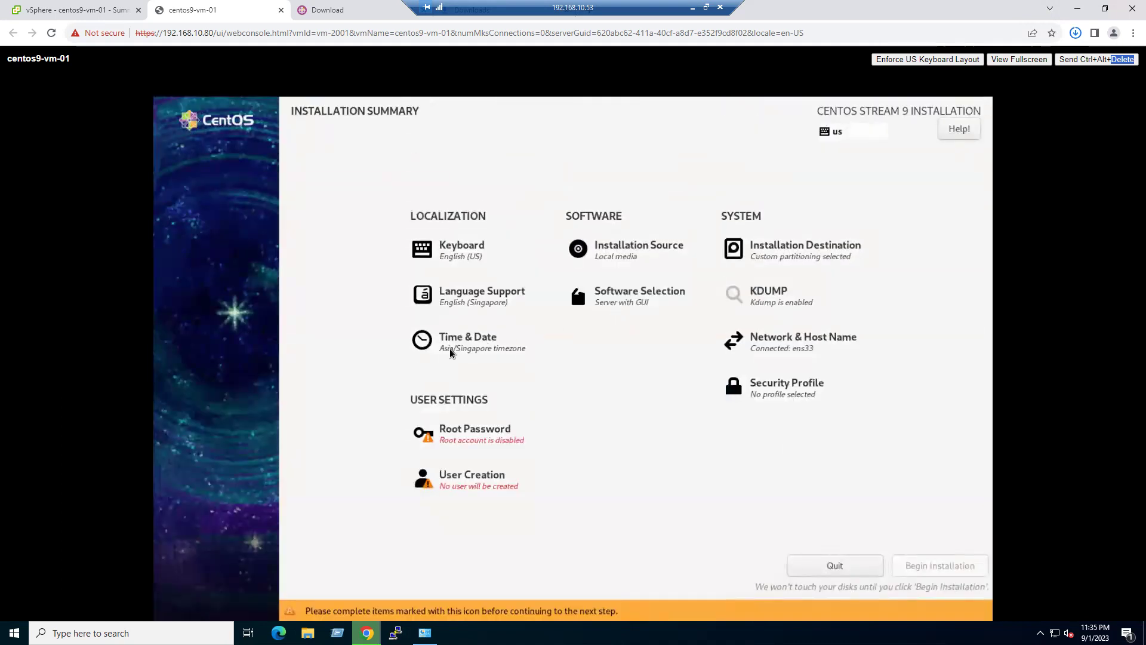
# - Confirm the Asia/Singapore timezone in Time & Date, then go to Network & Host Name
pyautogui.click(464, 339)
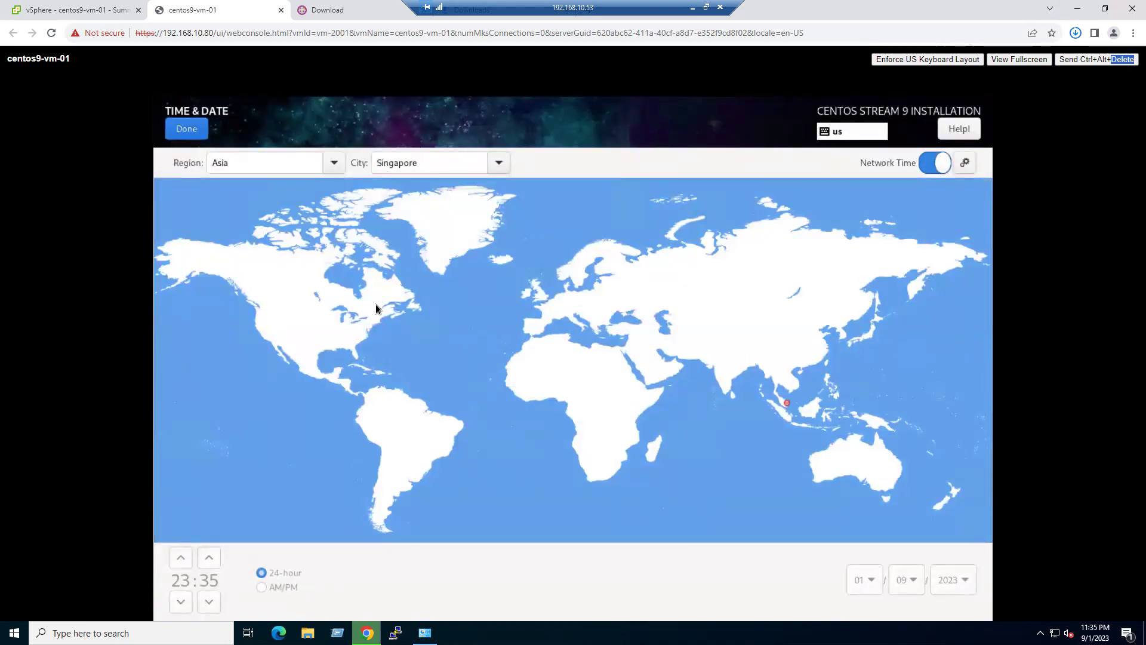
pyautogui.click(179, 132)
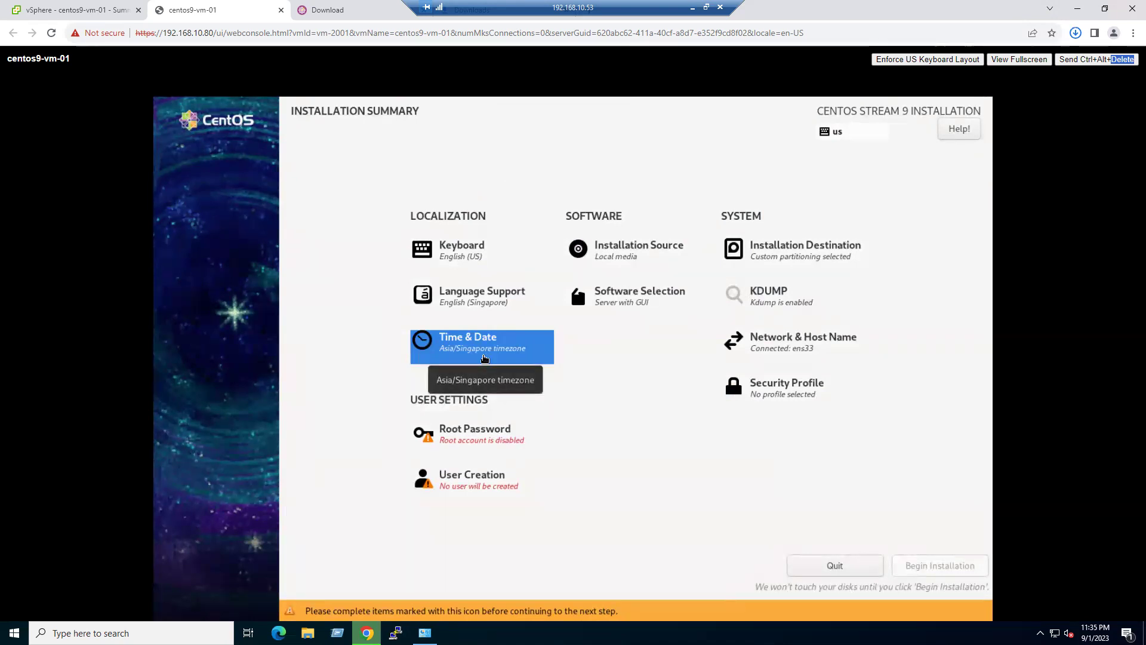
pyautogui.click(787, 345)
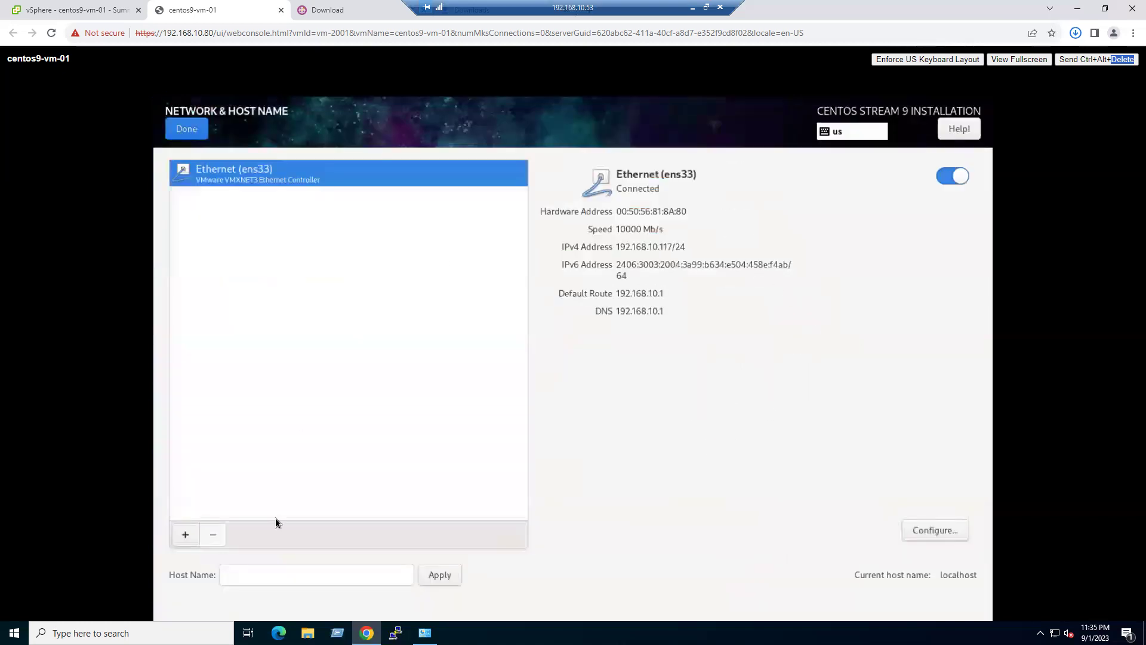
# - Apply centos9-vm-01 as the host name and open the ens33 connection editor
pyautogui.click(283, 577)
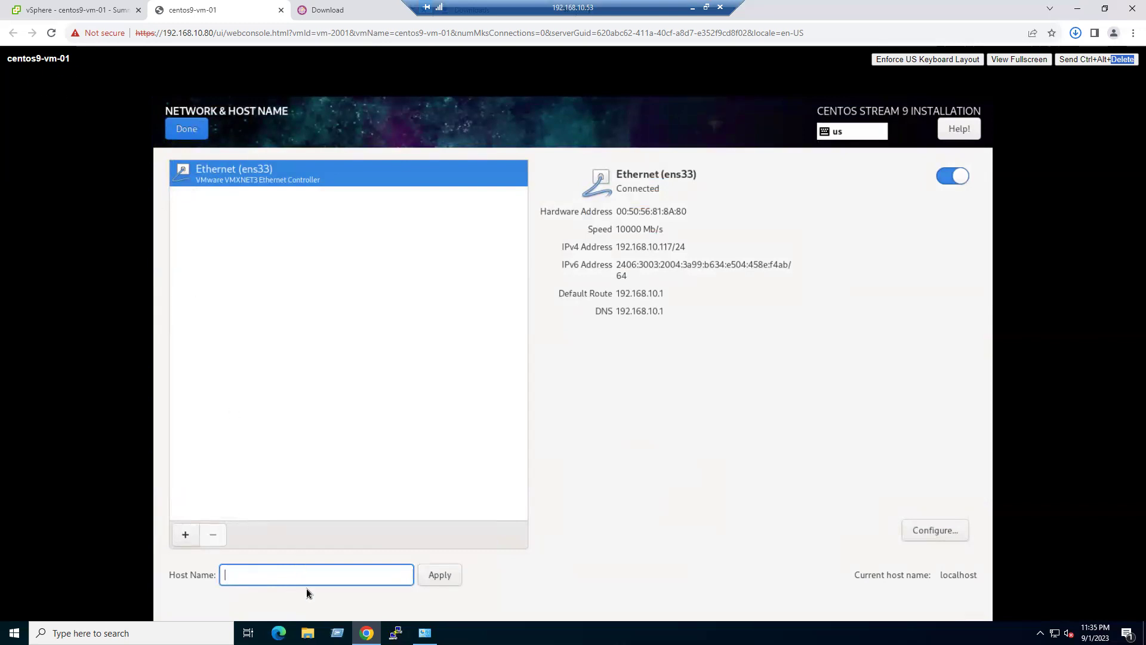
pyautogui.write('centttttttttttttttttttttttttttttttttttttttttttttttttttttttttttttttttttttttttttttt')
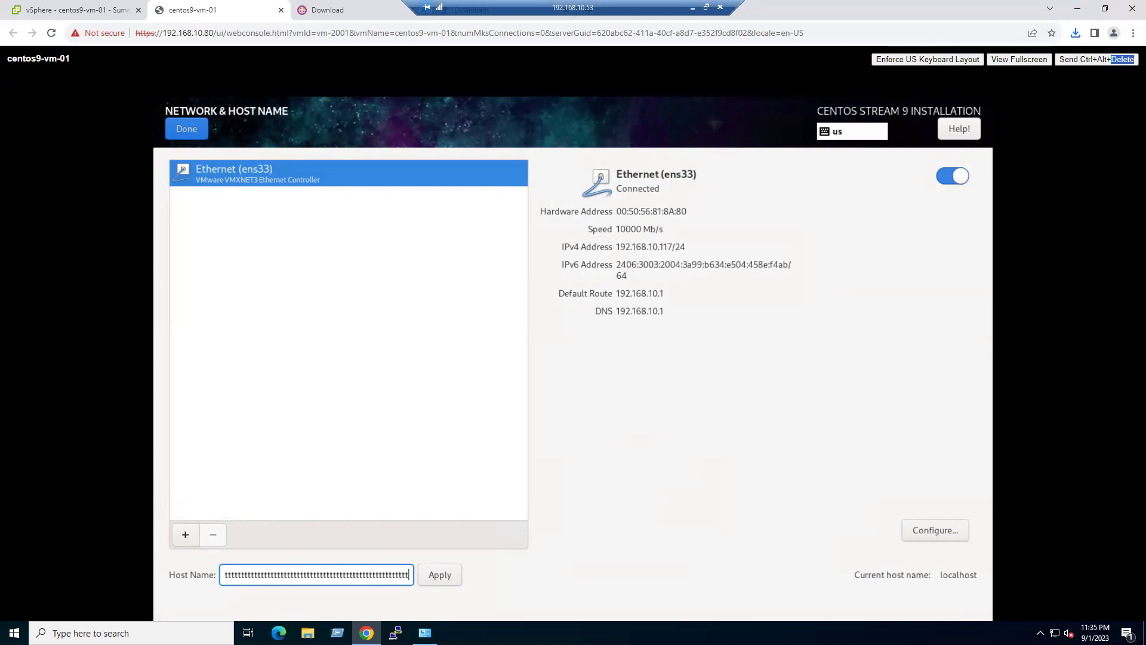
pyautogui.doubleClick(350, 574)
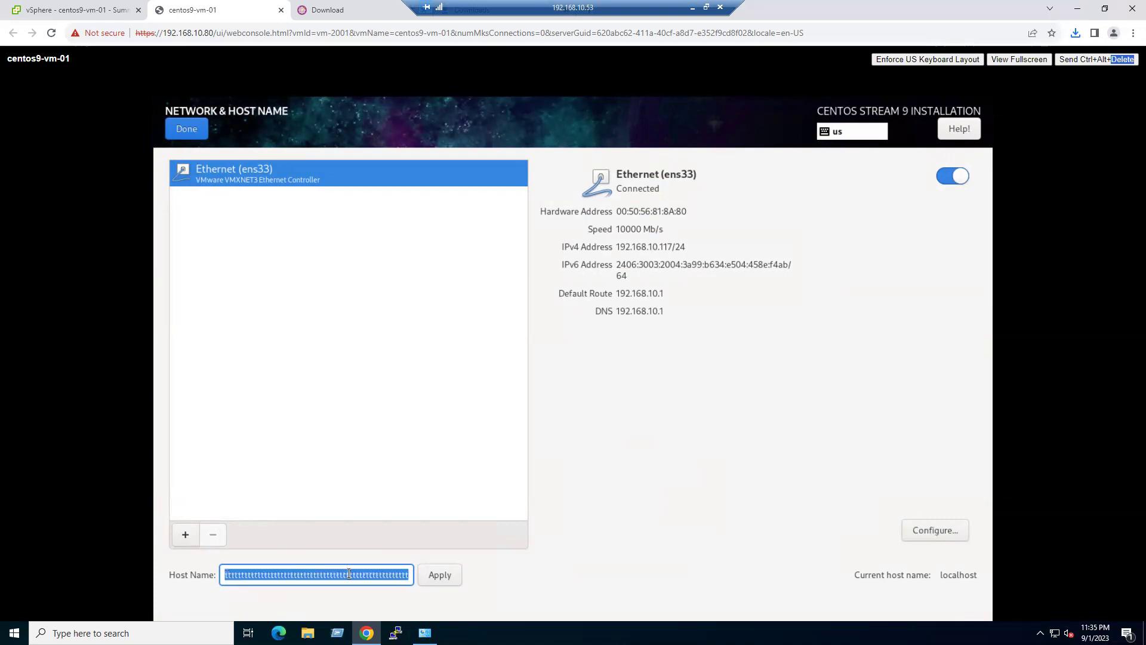
pyautogui.press('BackSpace')
pyautogui.write('cen')
pyautogui.write('os')
pyautogui.press('BackSpace')
pyautogui.press('BackSpace')
pyautogui.write('tos9')
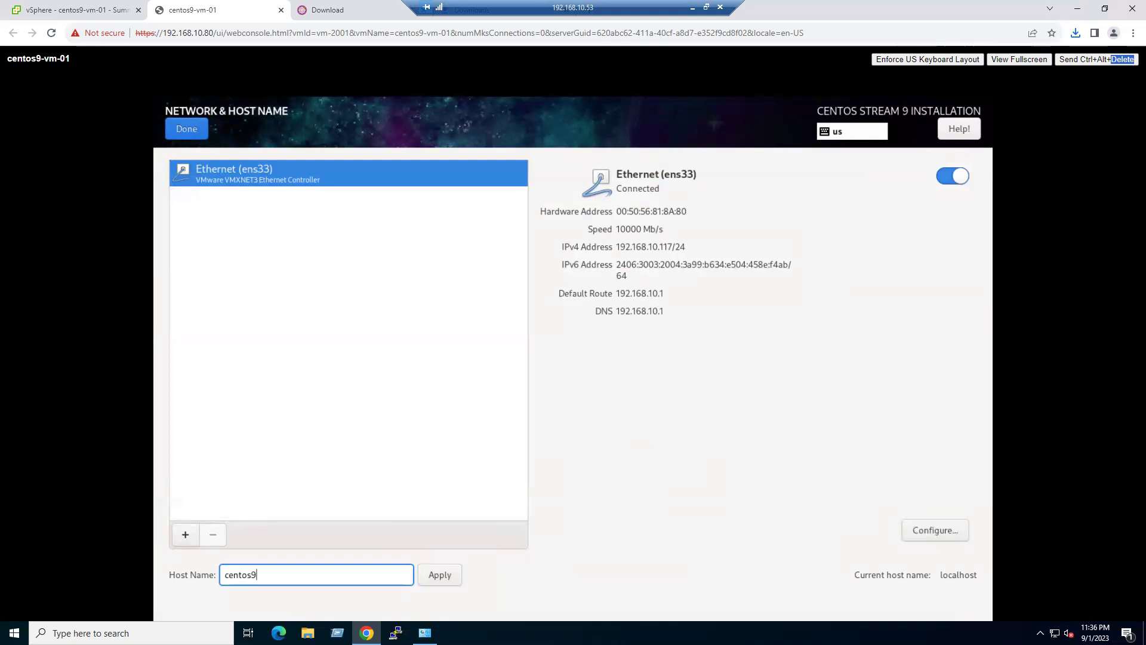
pyautogui.write('-vm-01')
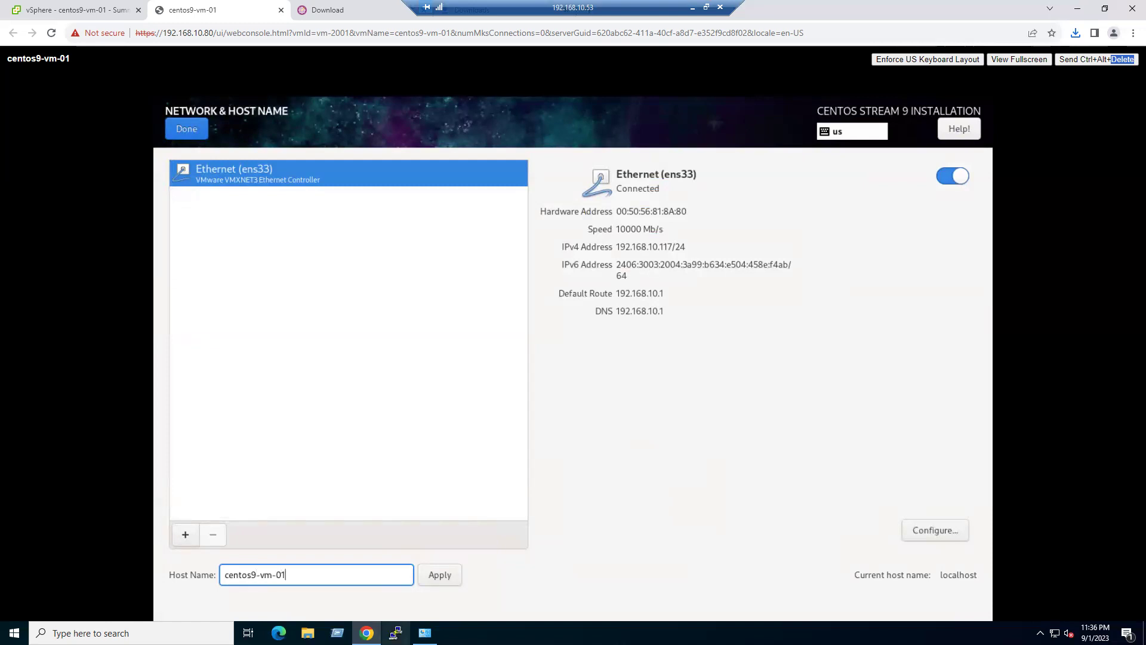
pyautogui.click(442, 577)
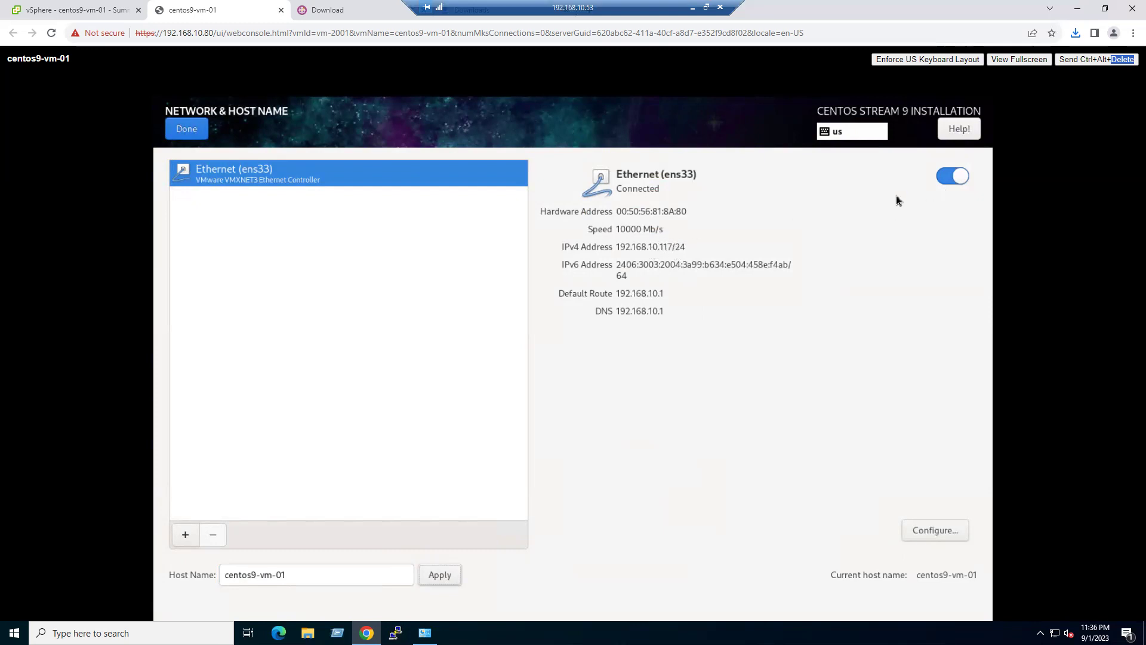
pyautogui.click(937, 532)
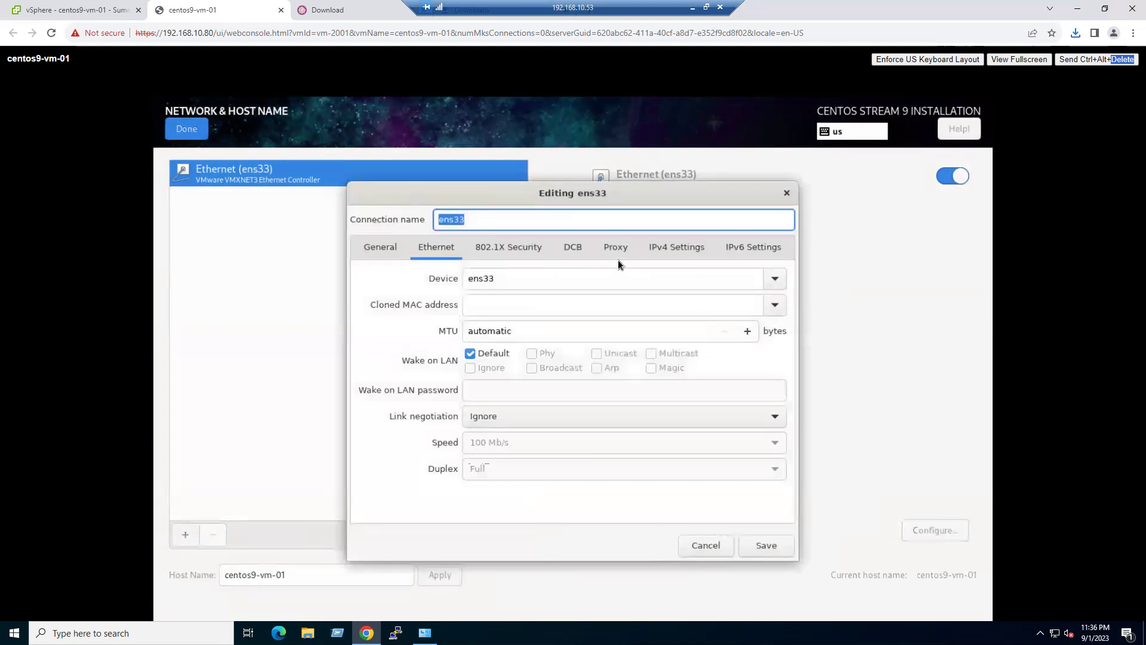
# - Switch ens33 IPv4 to Manual with address 192.168.10.11 and netmask 255.255.255.0
pyautogui.click(665, 246)
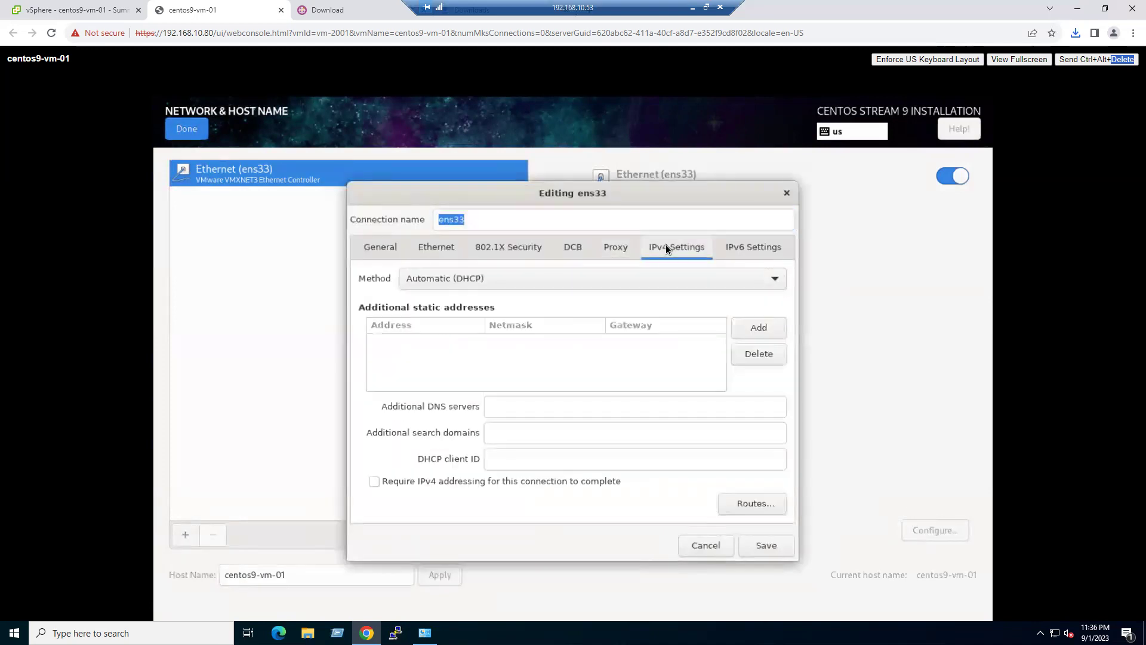
pyautogui.click(509, 281)
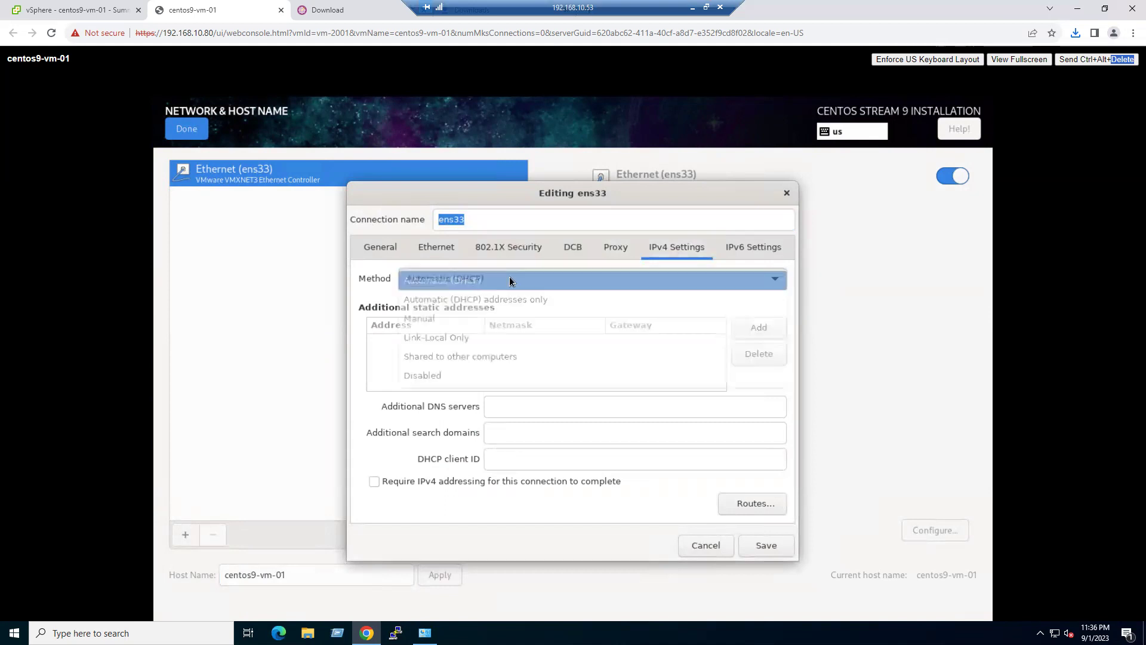
pyautogui.click(422, 322)
pyautogui.click(760, 330)
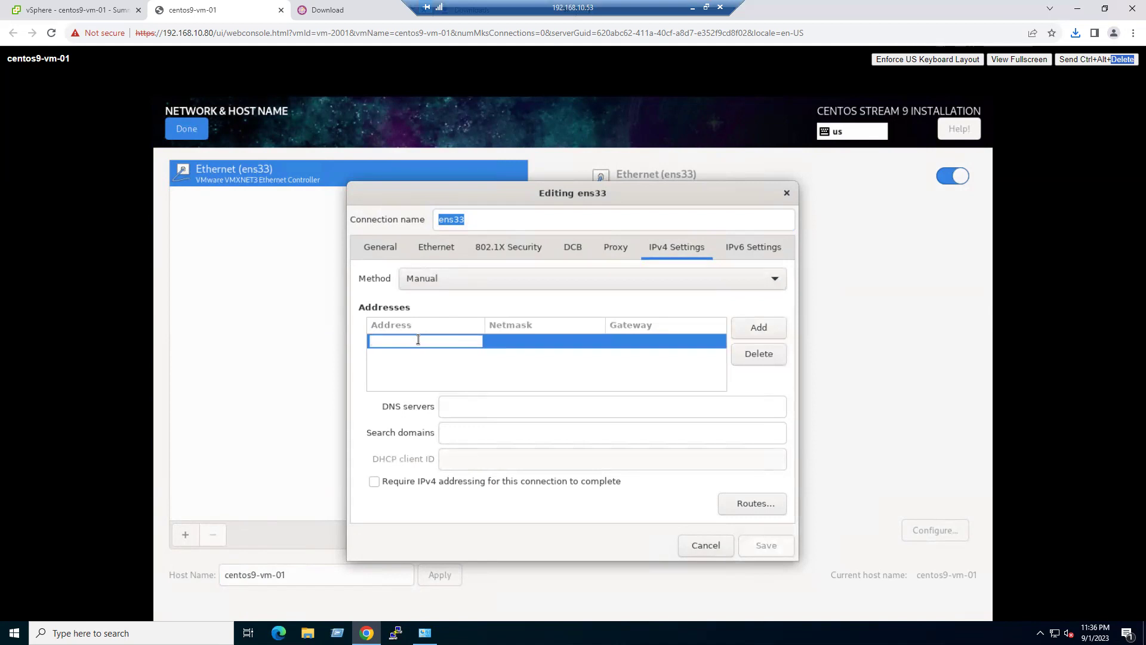
pyautogui.write('192.168')
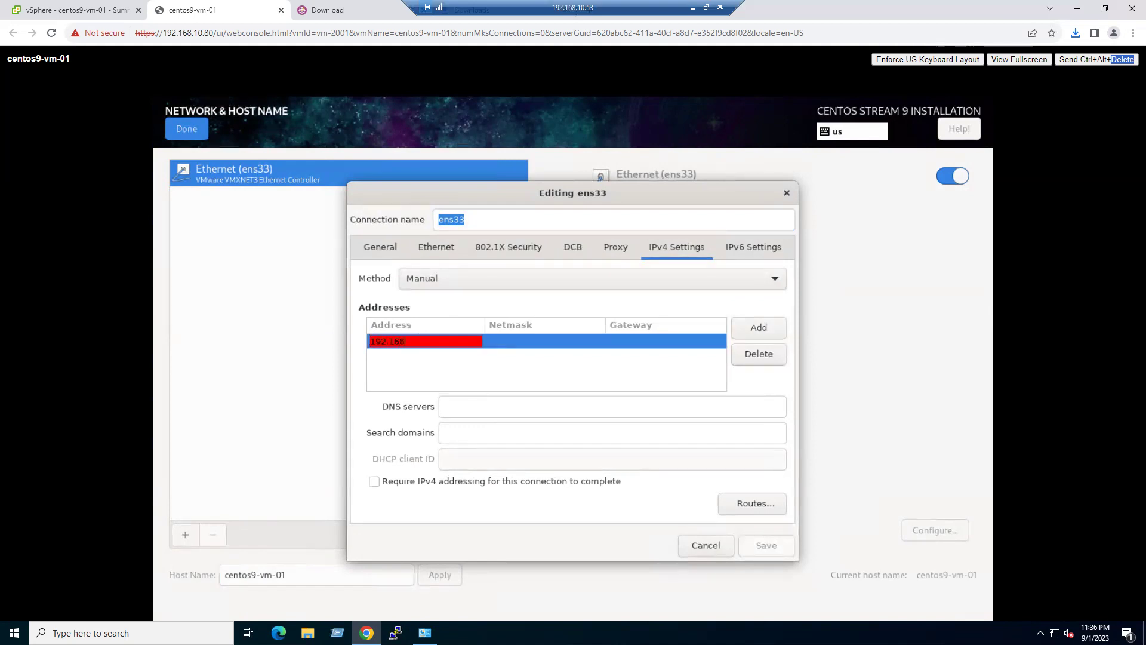
pyautogui.write('.10.11')
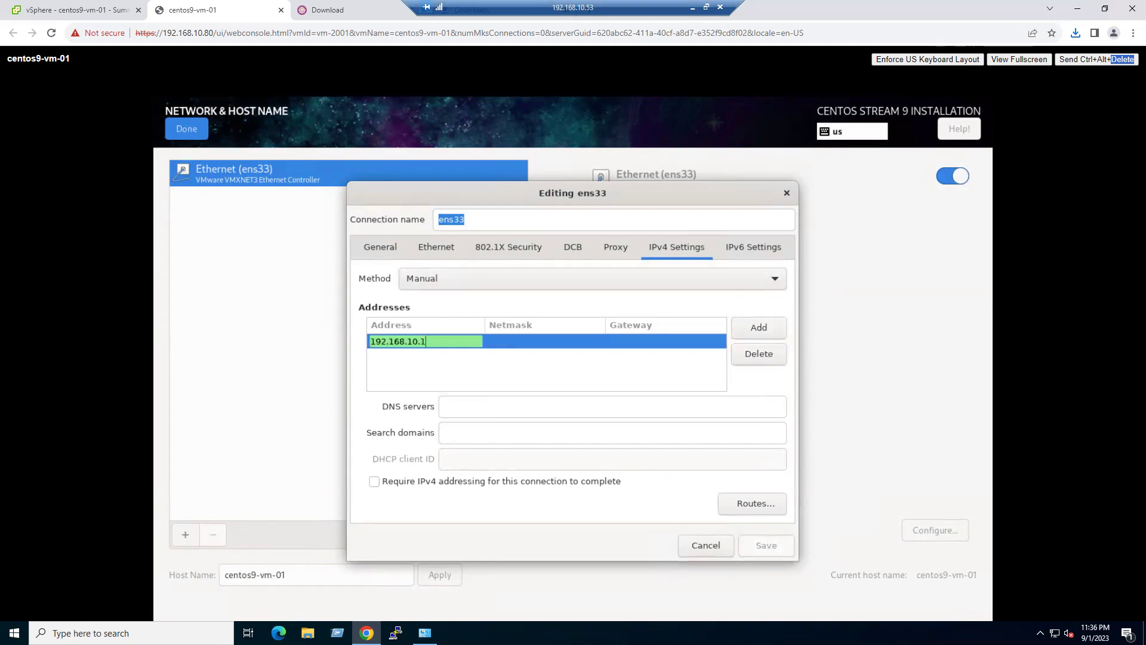
pyautogui.click(547, 342)
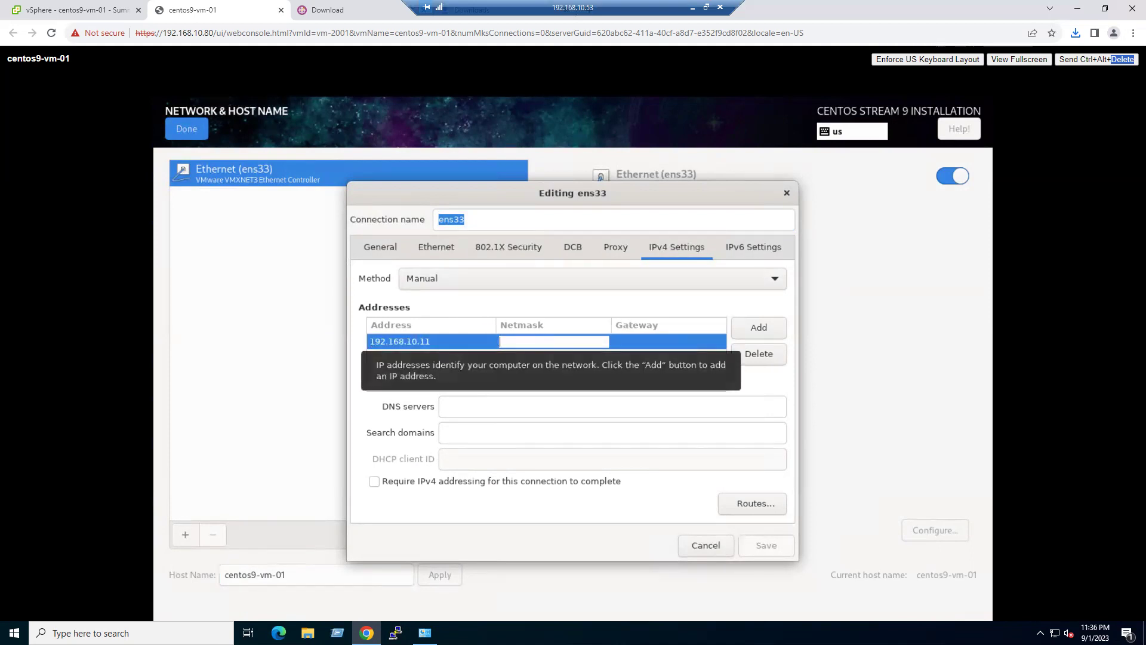
pyautogui.write('2')
pyautogui.write('55')
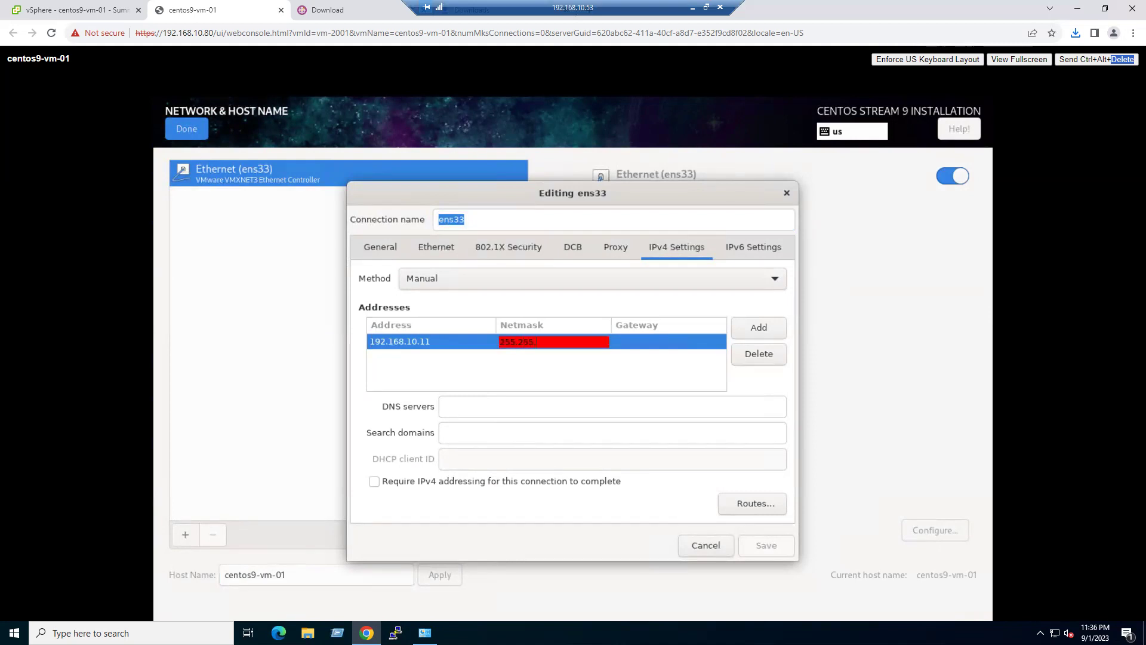
pyautogui.write('.255.255.0')
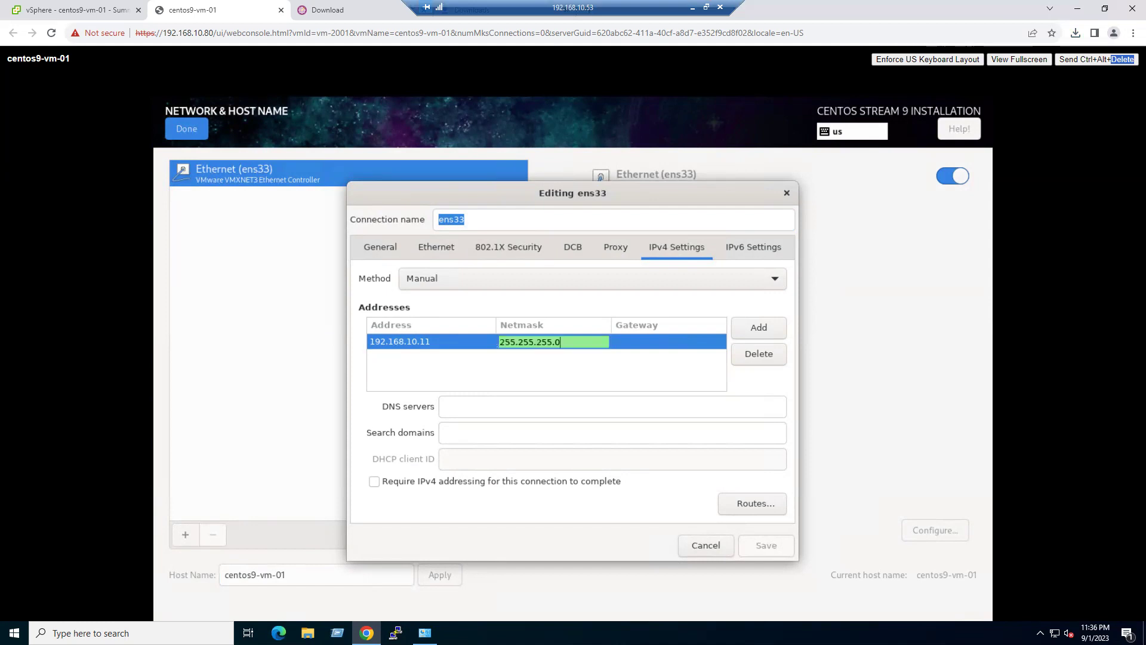
# - Add gateway 192.168.10.1 and DNS 192.168.10.53, save, and return to the summary
pyautogui.click(658, 340)
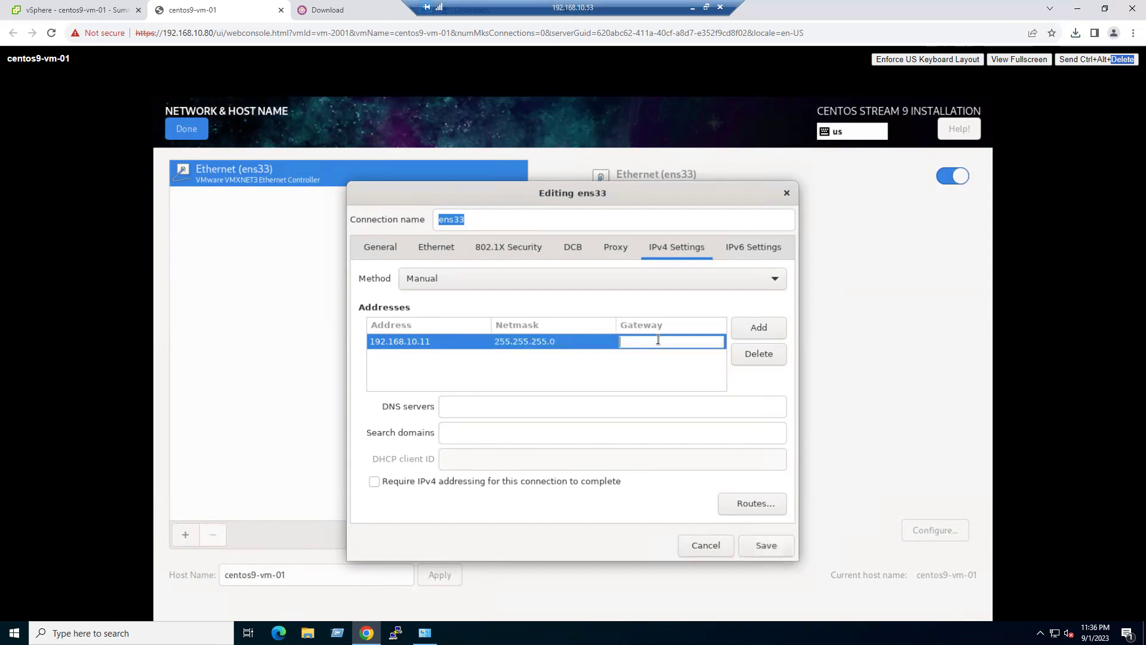
pyautogui.write('192.1')
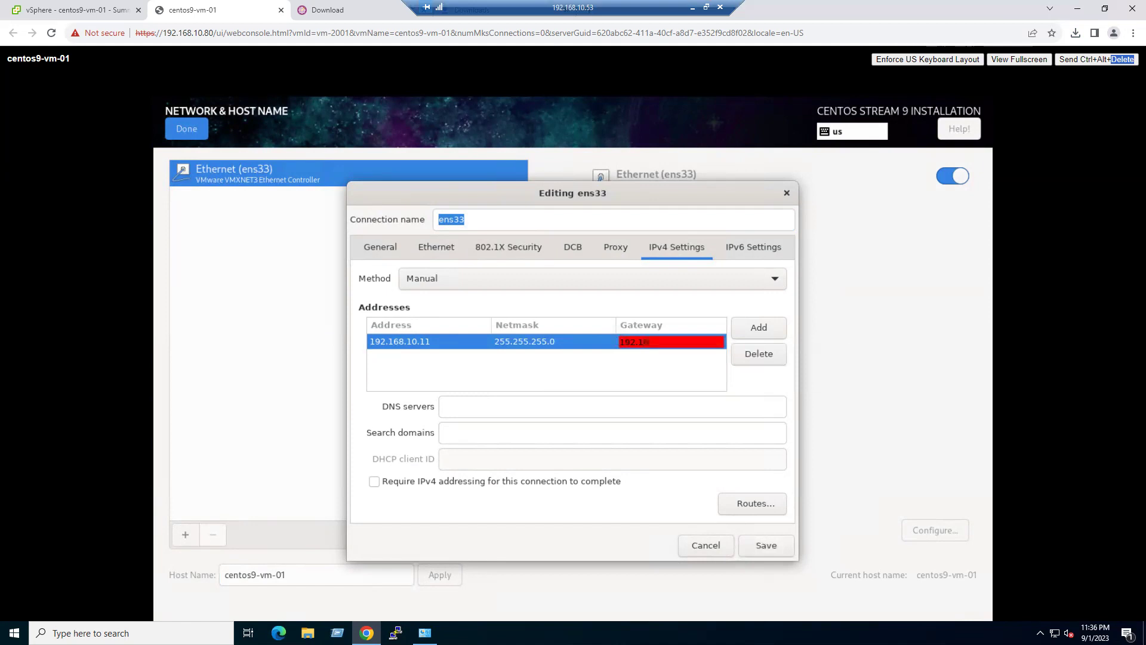
pyautogui.write('68.10.1')
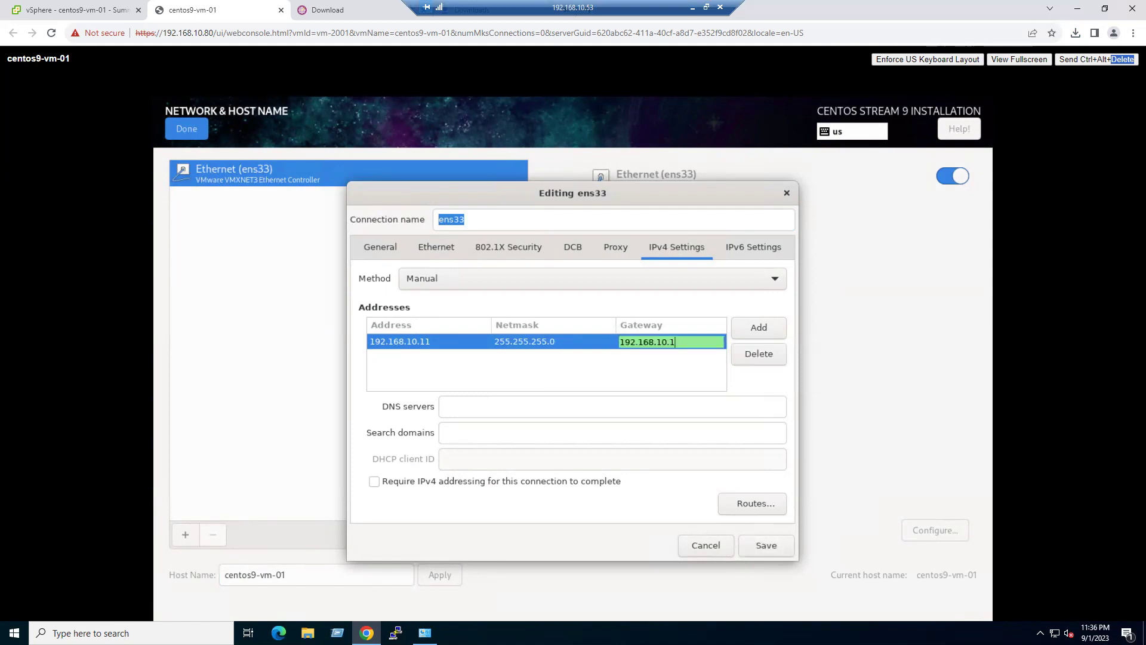
pyautogui.click(567, 410)
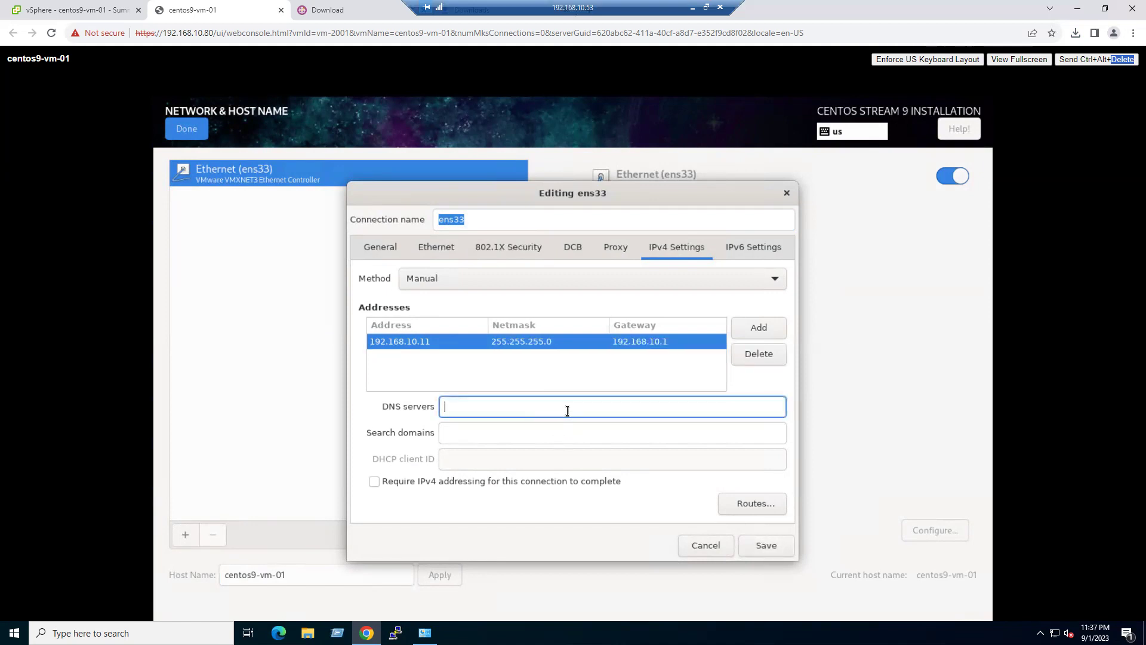
pyautogui.write('192.1')
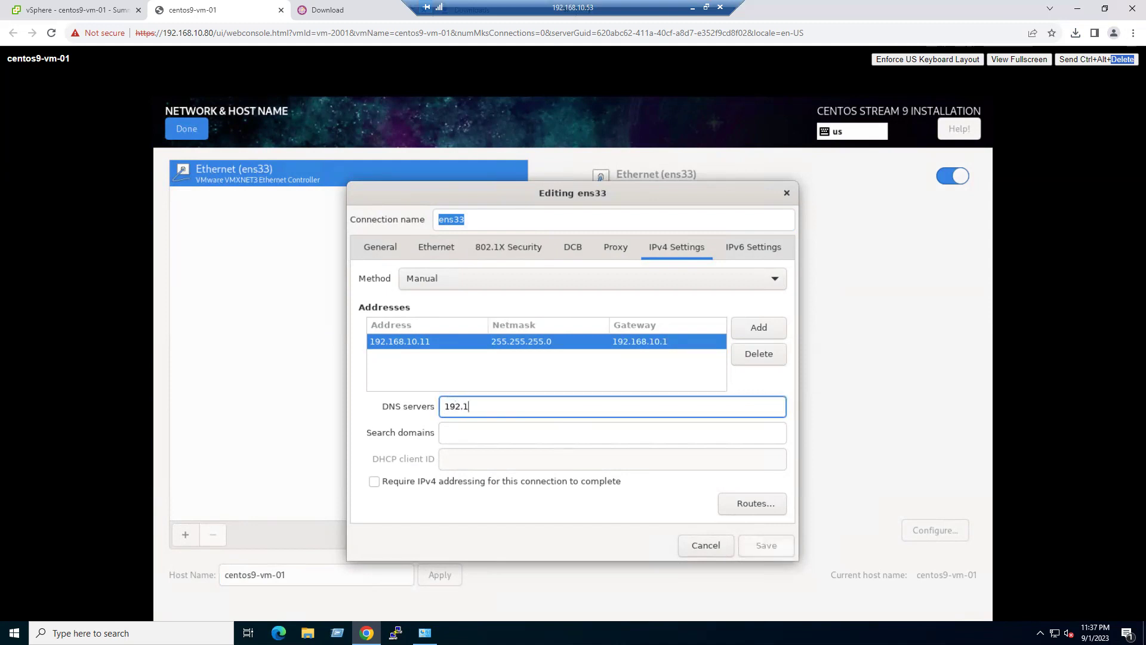
pyautogui.write('68.10.53')
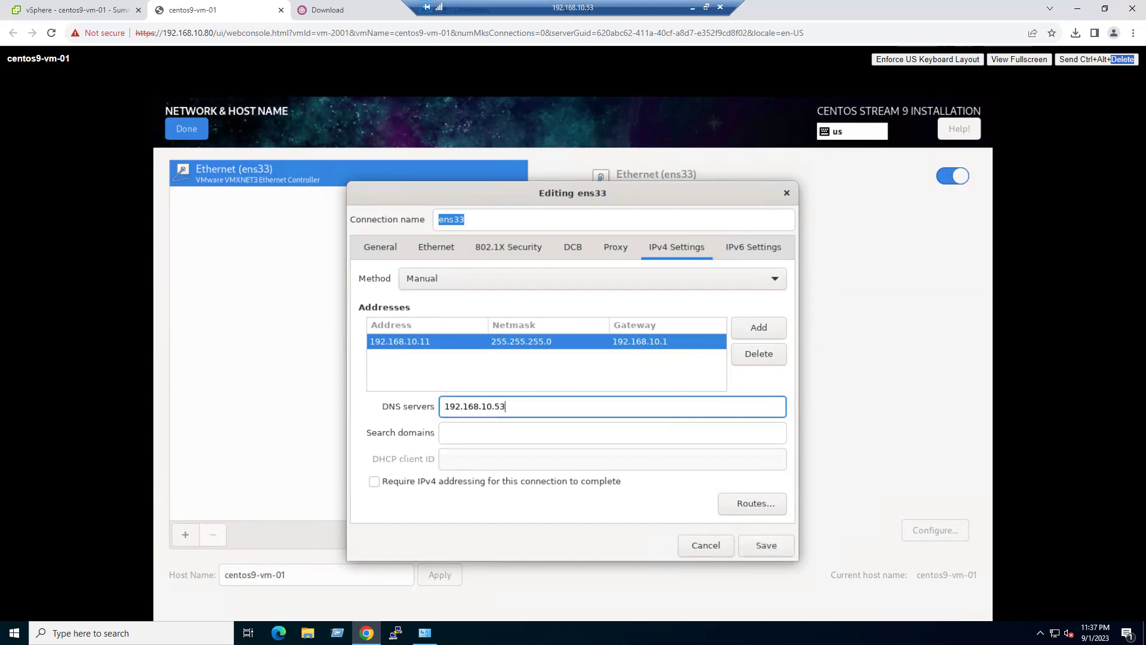
pyautogui.click(765, 546)
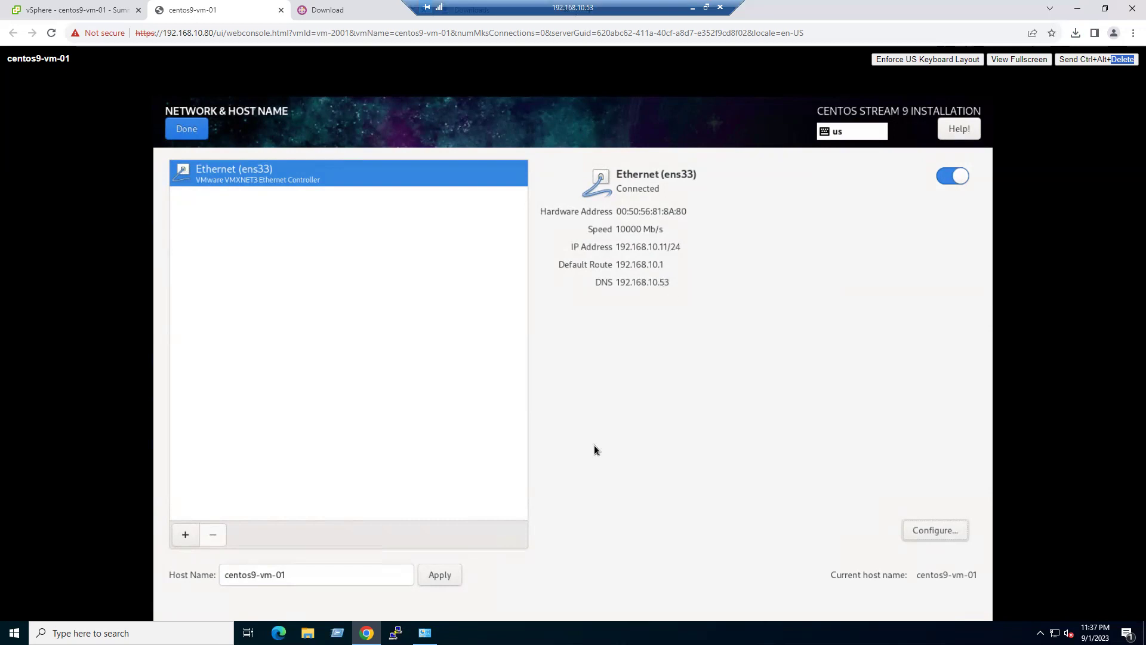
pyautogui.click(186, 129)
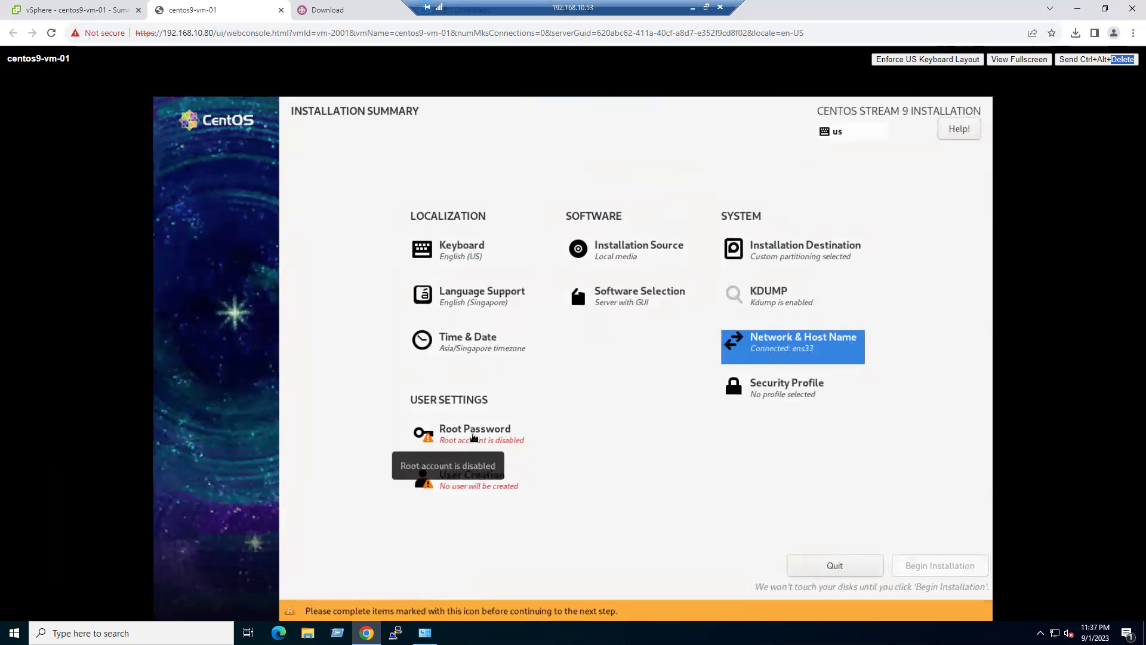
# - Set and confirm the root password, allow root SSH login with password, then go to User Creation
pyautogui.click(467, 439)
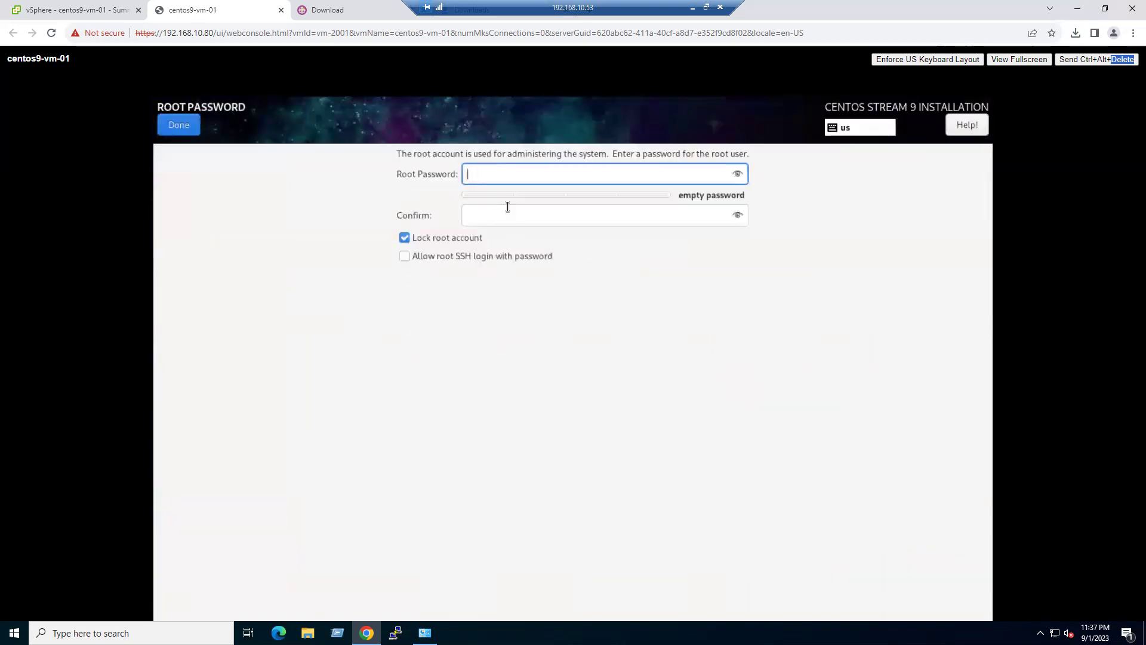
pyautogui.write('1234567890')
pyautogui.press('Tab')
pyautogui.write('12')
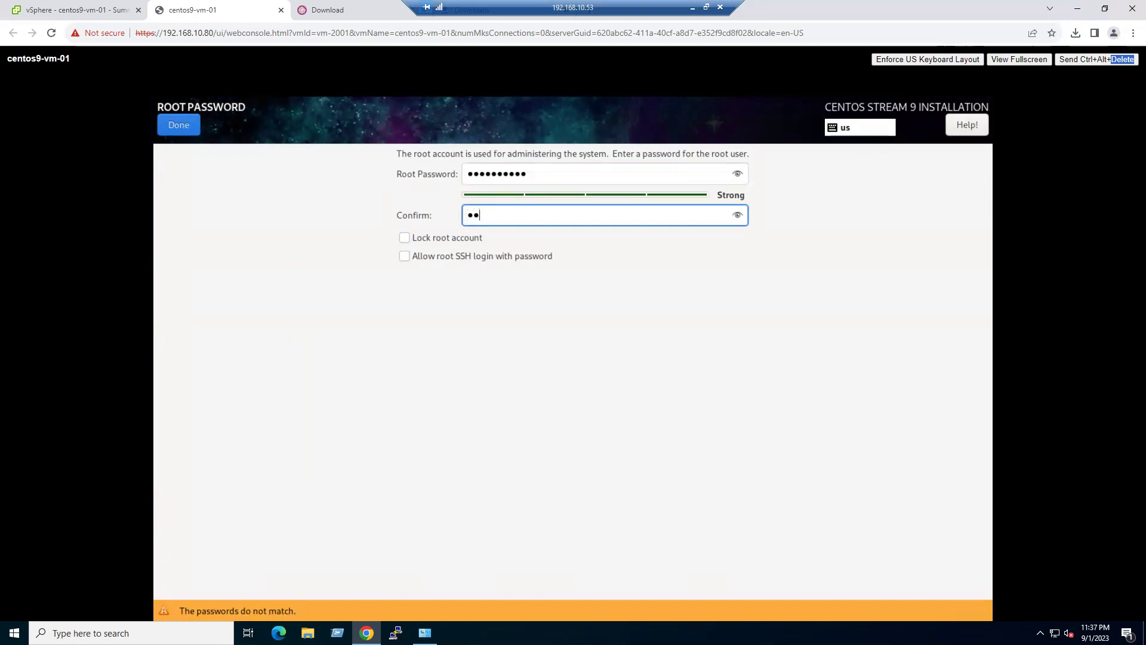
pyautogui.press('BackSpace')
pyautogui.write('34567890')
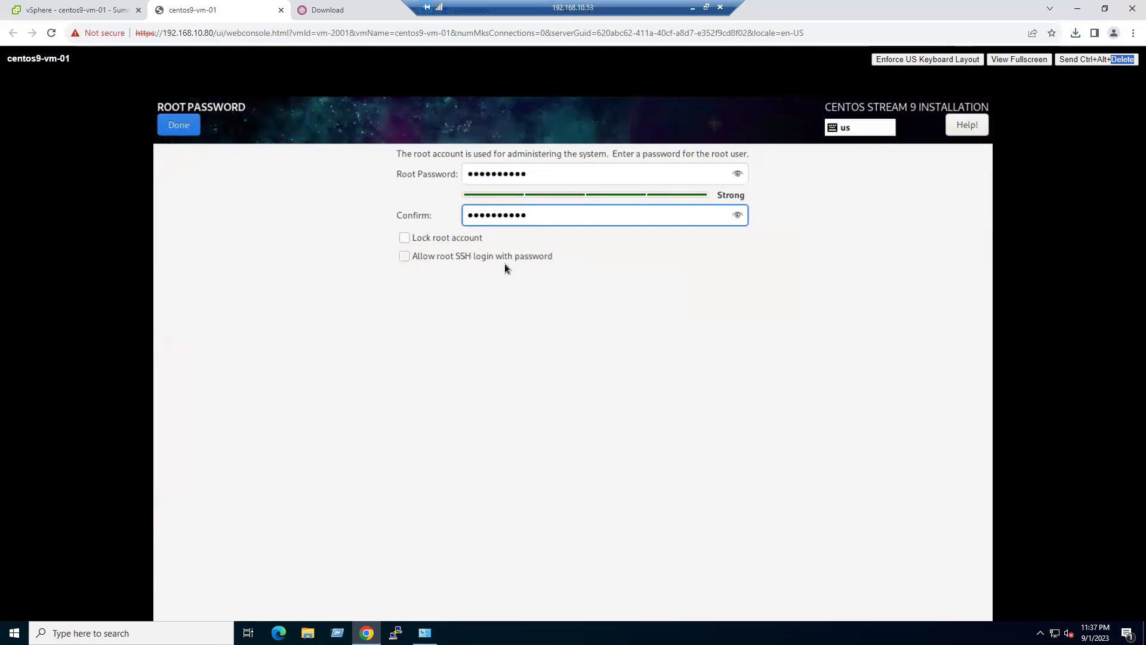
pyautogui.click(445, 258)
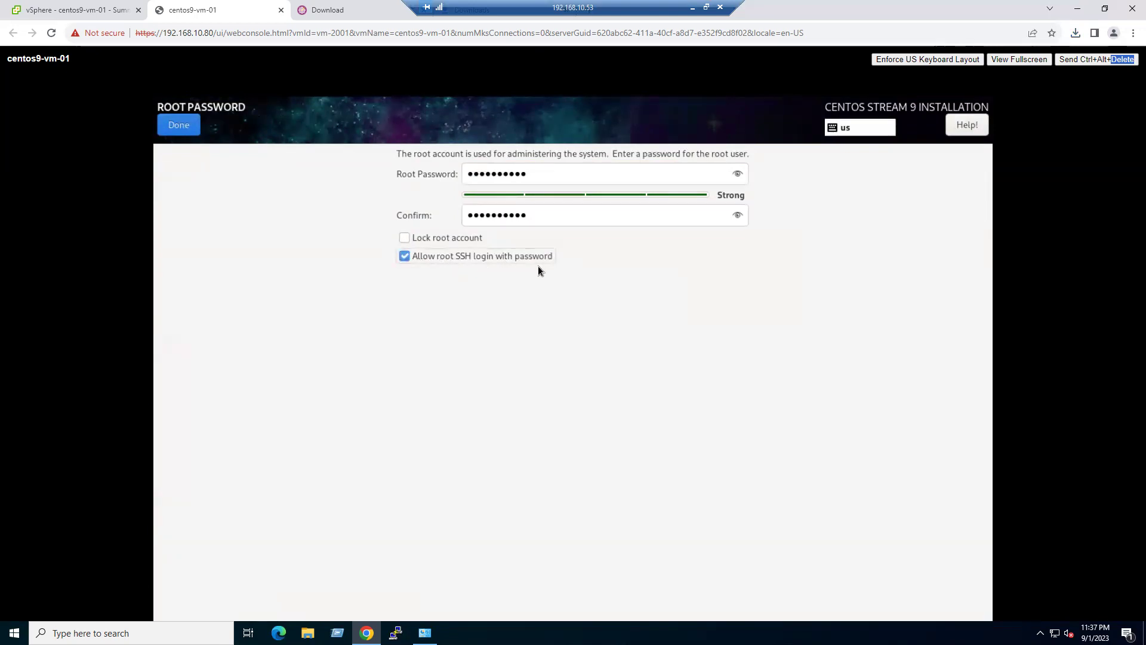
pyautogui.click(174, 127)
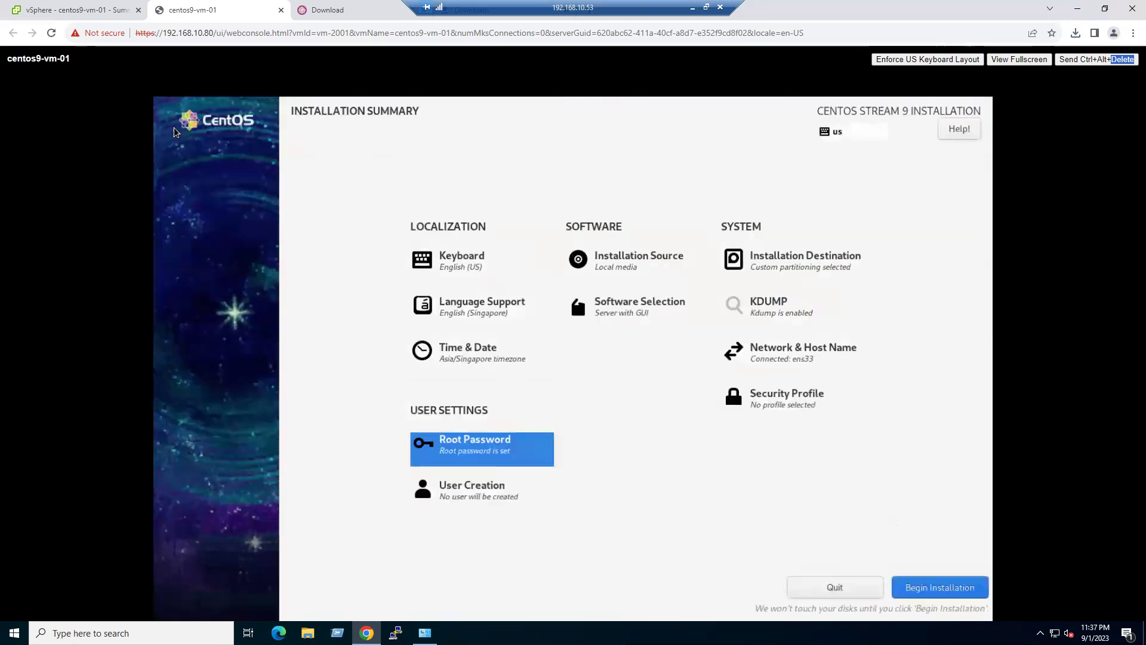
pyautogui.click(477, 492)
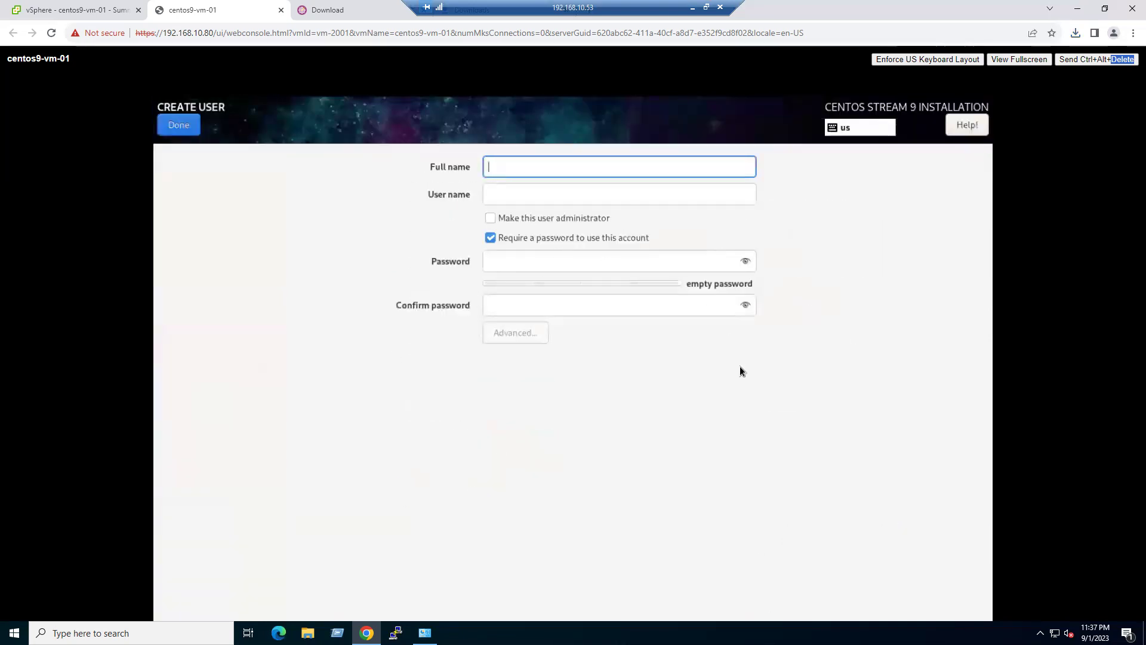
# - Enter the new user's full name, make them administrator, and enter and confirm their password
pyautogui.write('gcg')
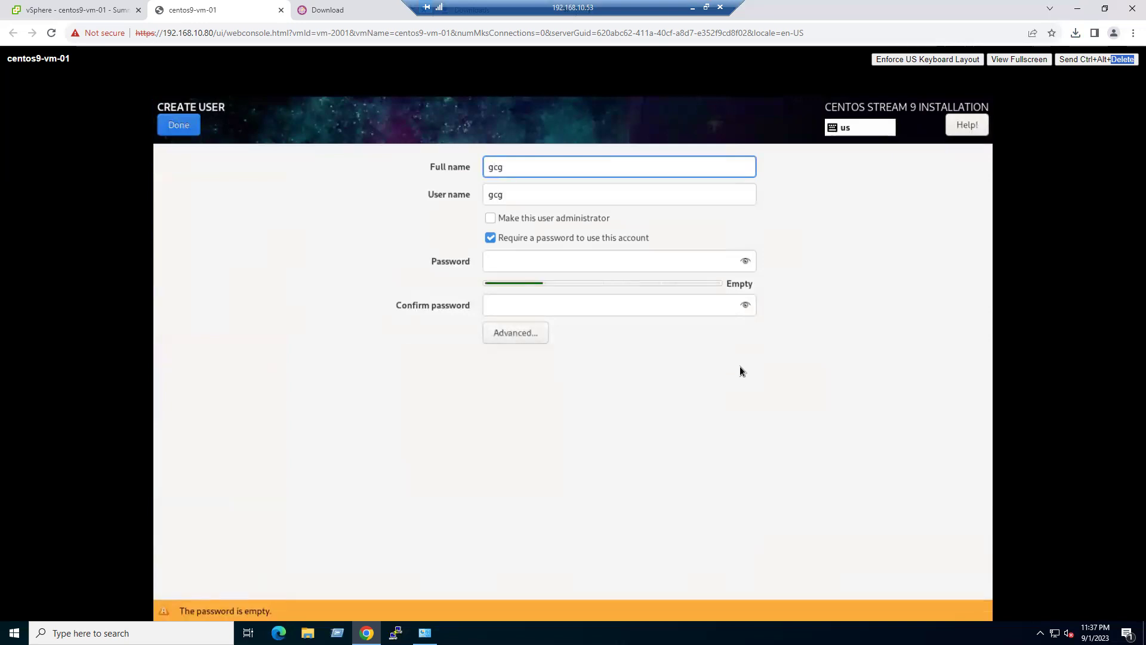
pyautogui.press('Tab')
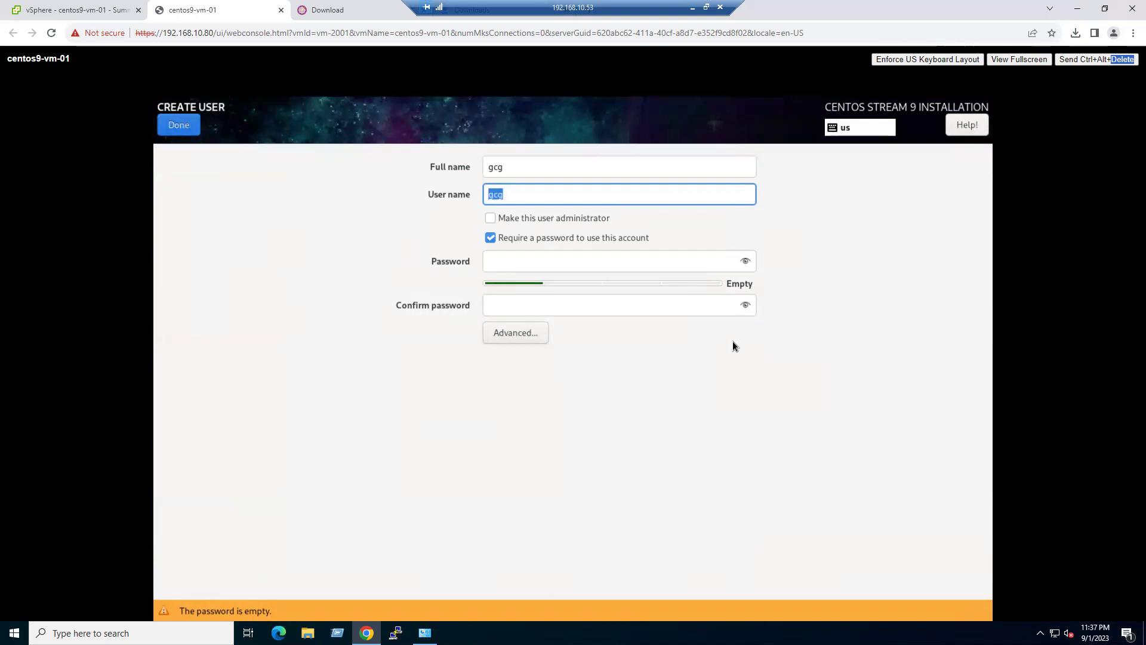
pyautogui.click(557, 221)
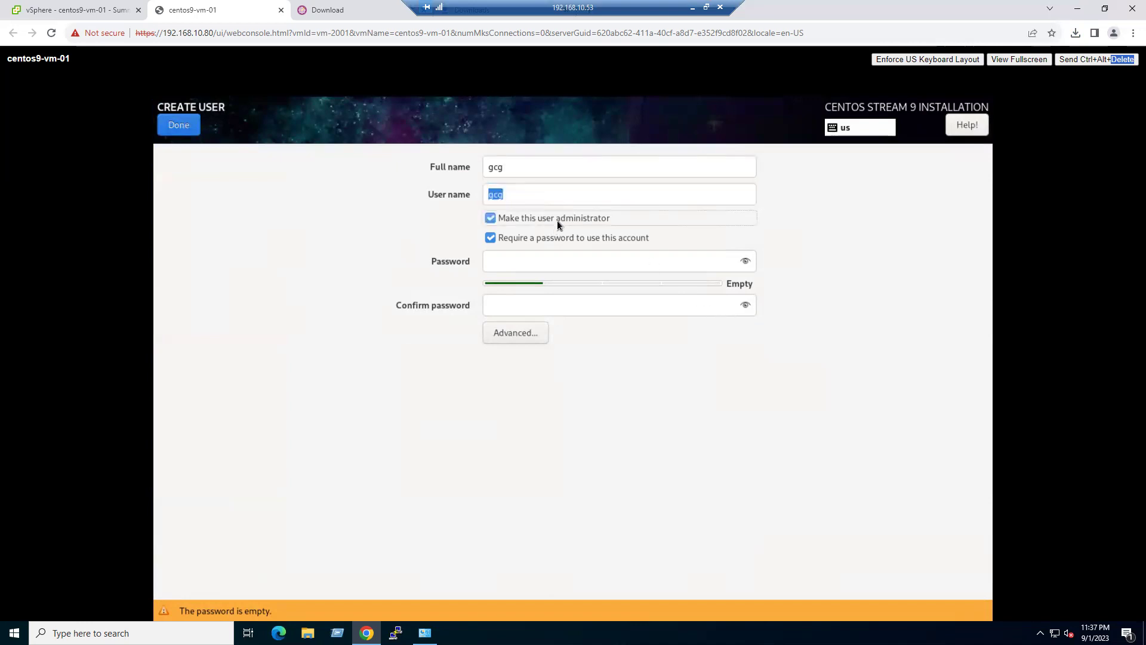
pyautogui.click(527, 263)
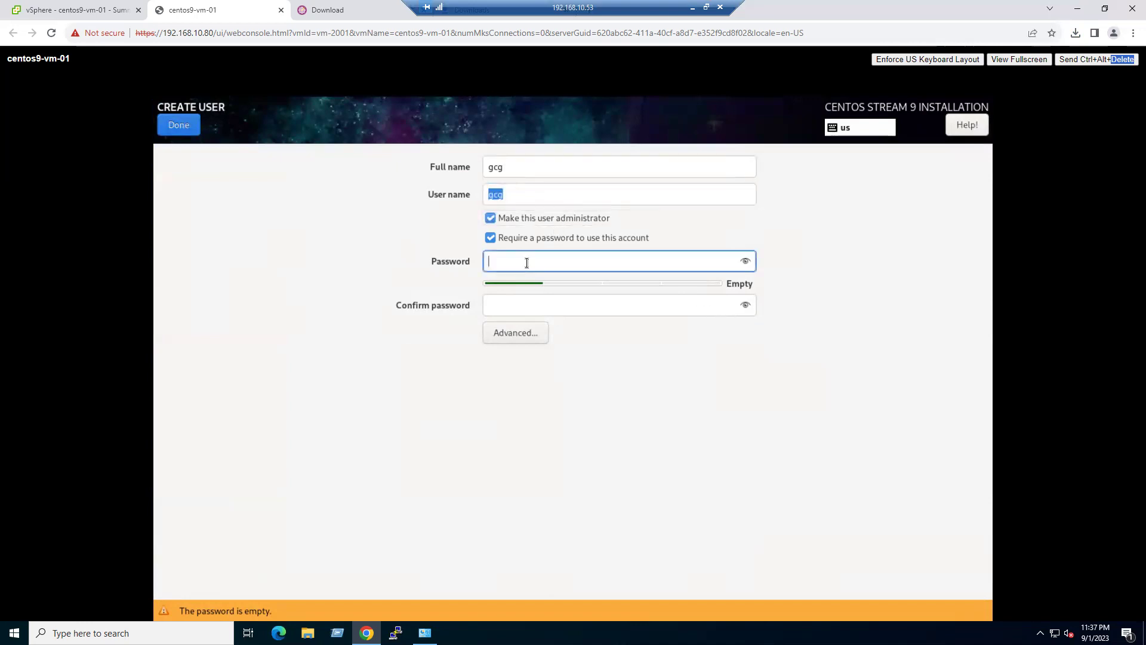
pyautogui.write('******')
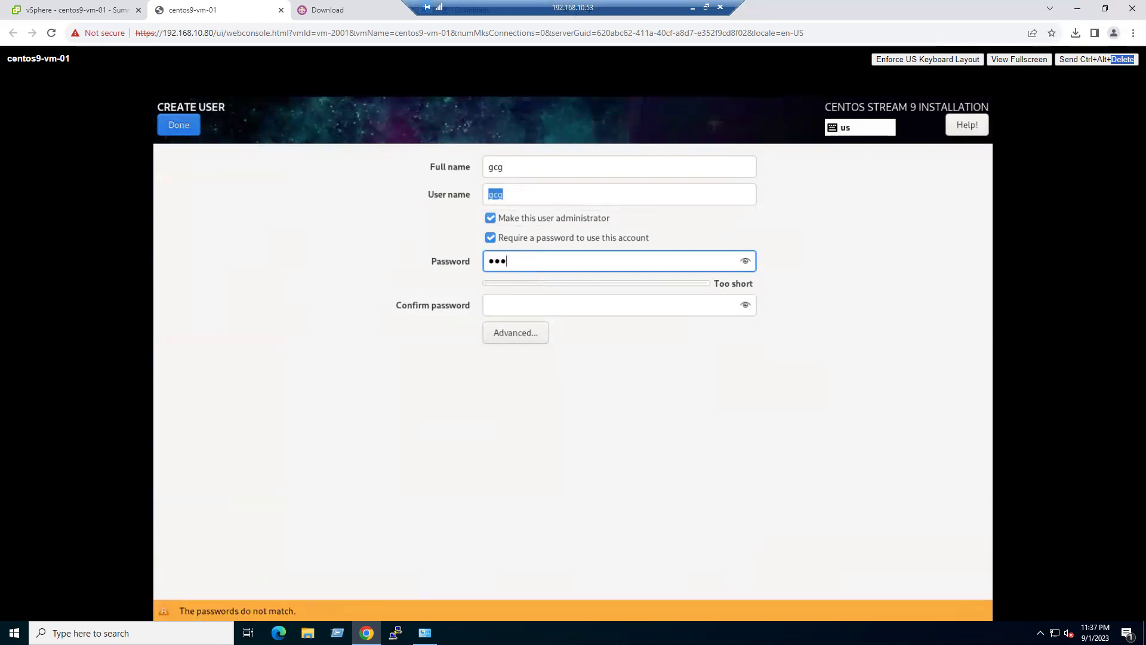
pyautogui.write('***')
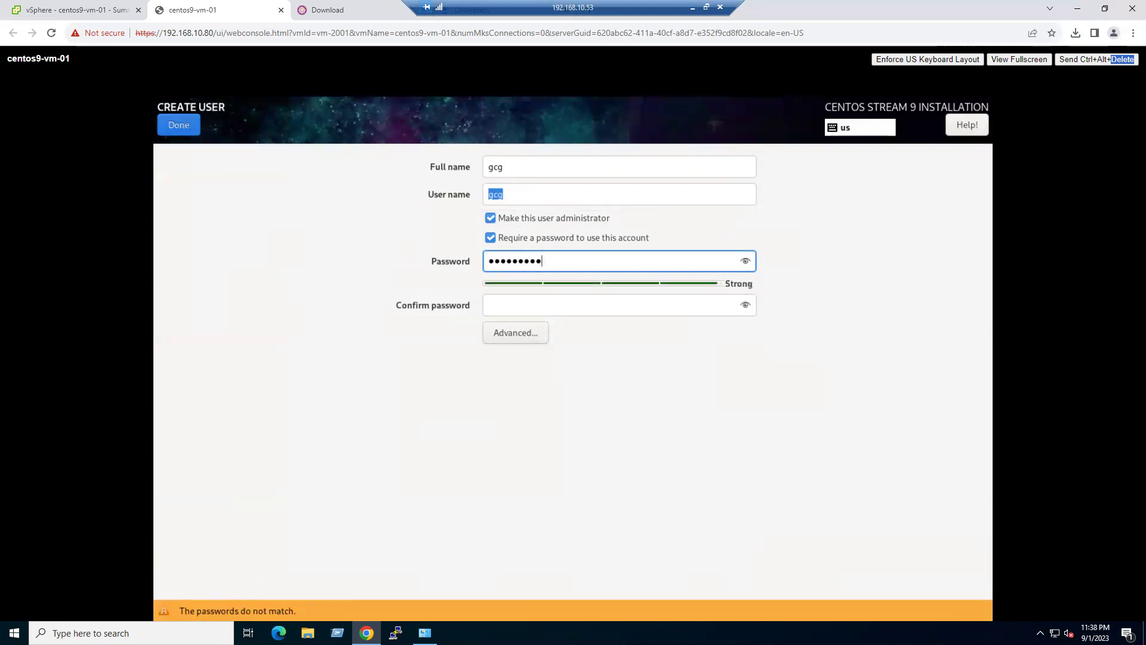
pyautogui.press('Tab')
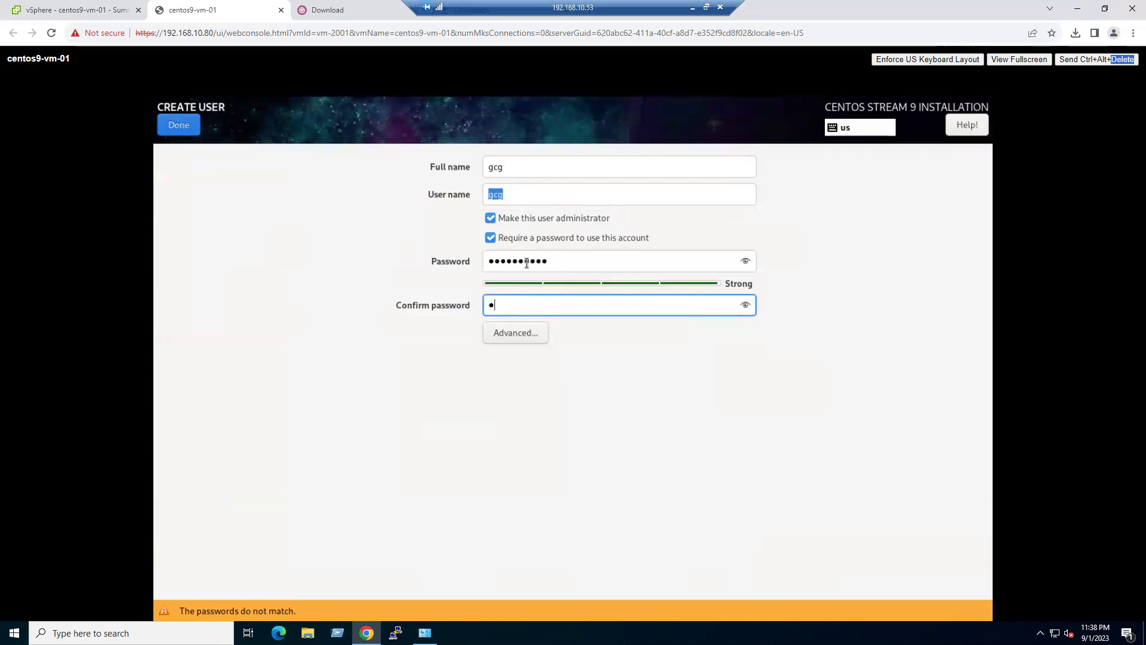
pyautogui.write('*********')
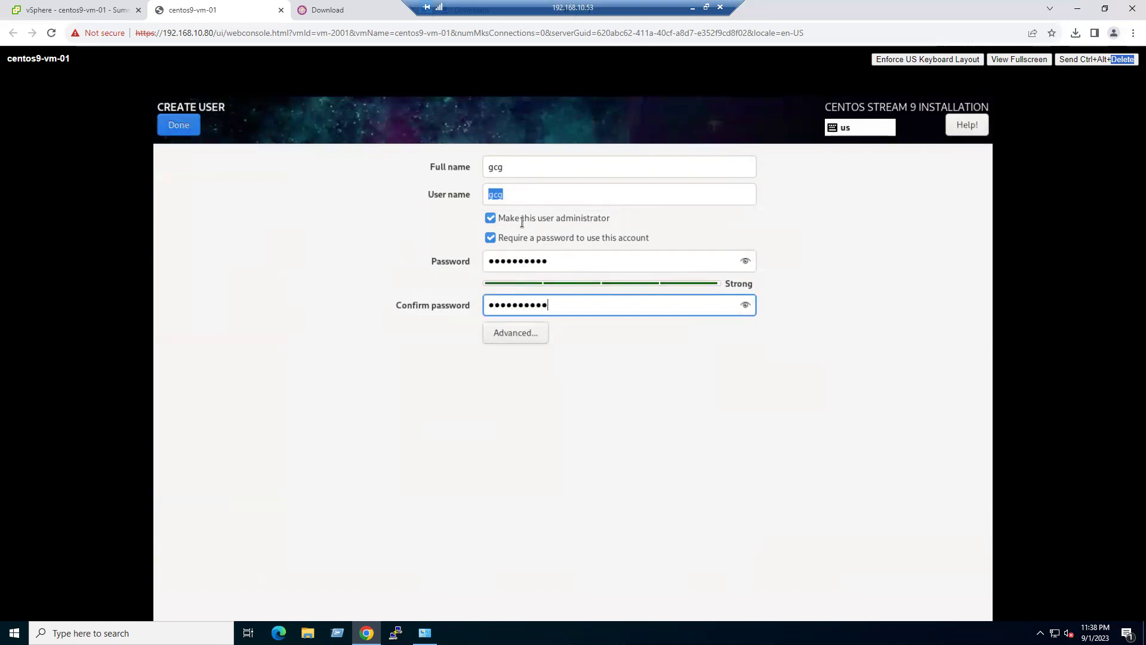
pyautogui.click(179, 125)
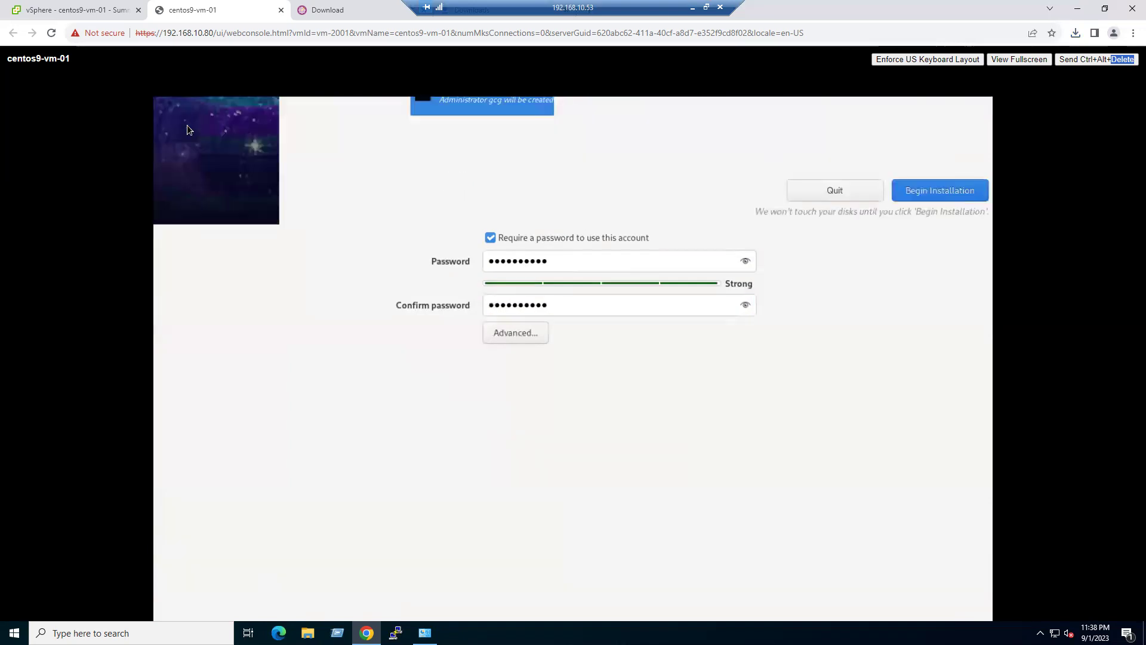
# - Begin the CentOS Stream 9 installation, then return to the vSphere Client tab
pyautogui.click(931, 589)
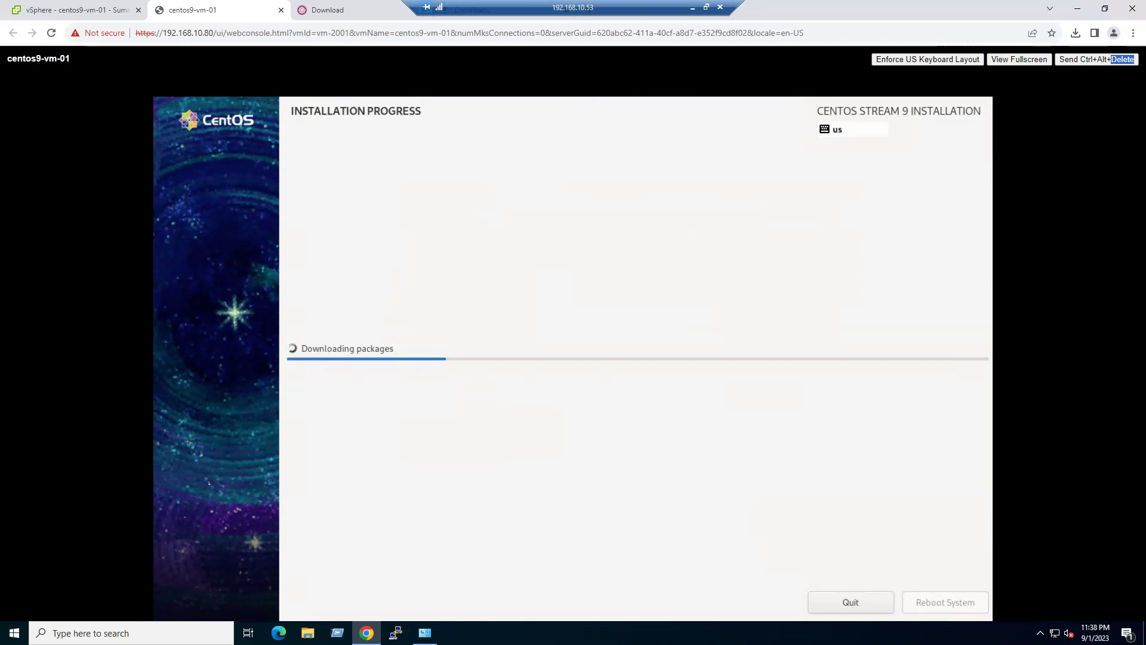
pyautogui.click(92, 13)
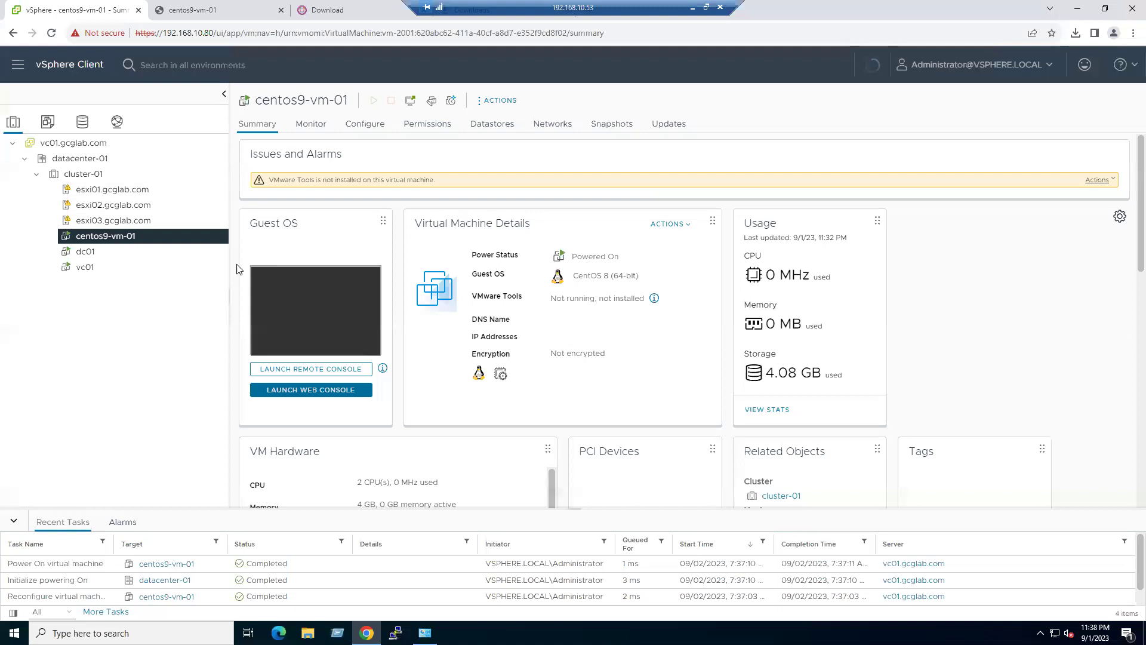
# - Start a new virtual machine on cluster-01 and name it centos9-vm-02
pyautogui.rightClick(84, 178)
pyautogui.click(147, 203)
pyautogui.click(882, 526)
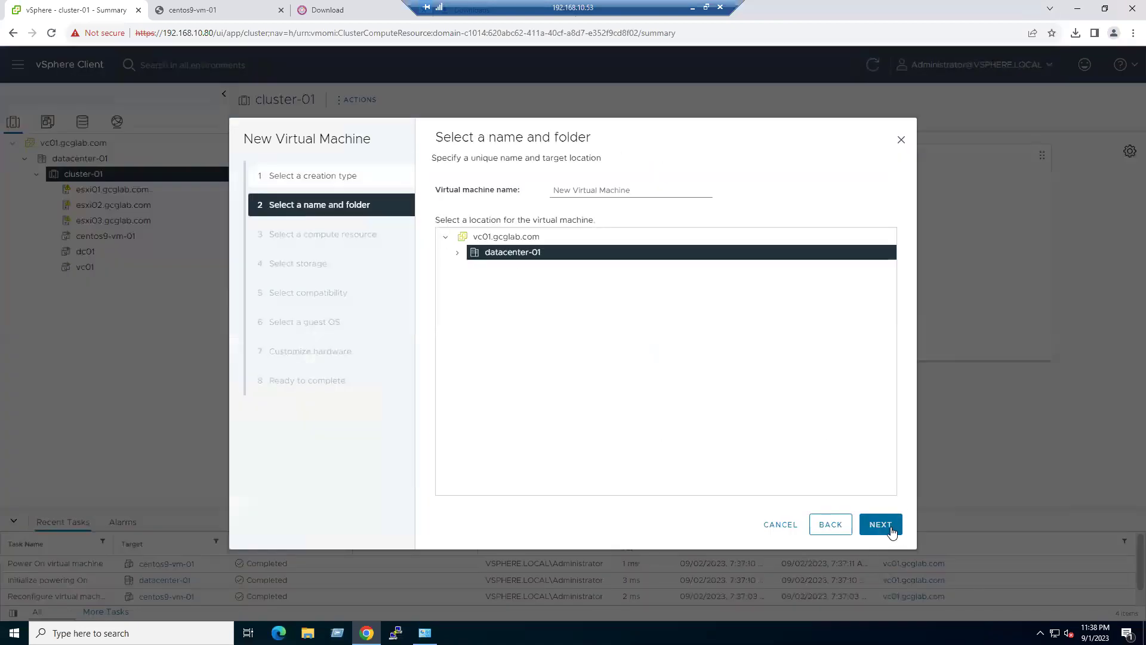
pyautogui.tripleClick(638, 191)
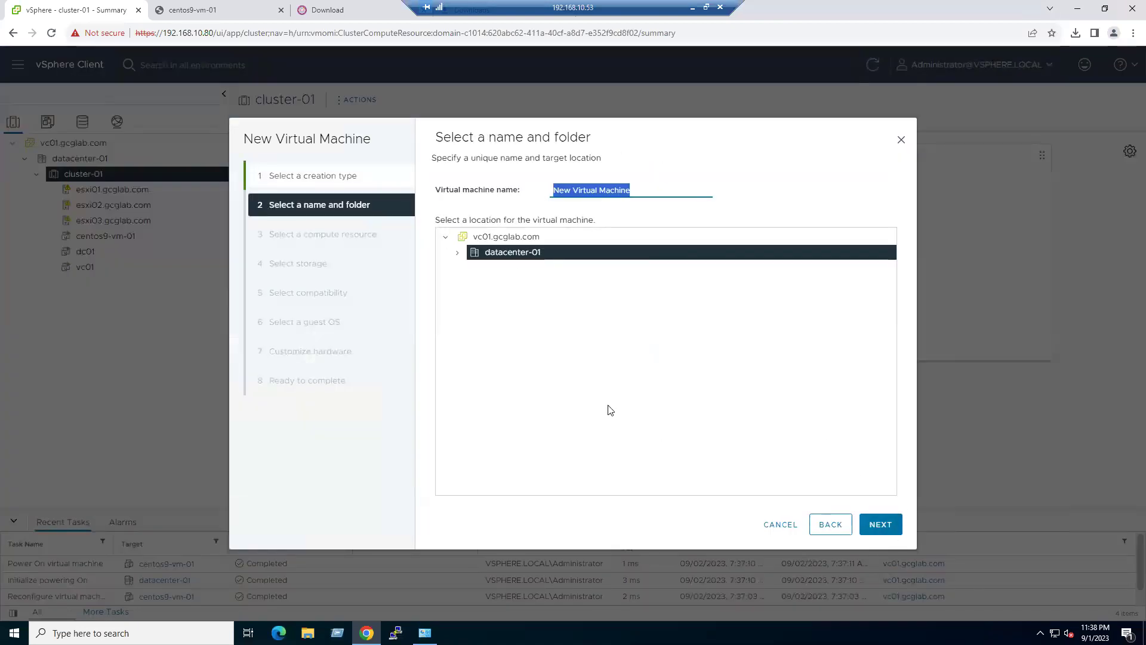
pyautogui.write('cent')
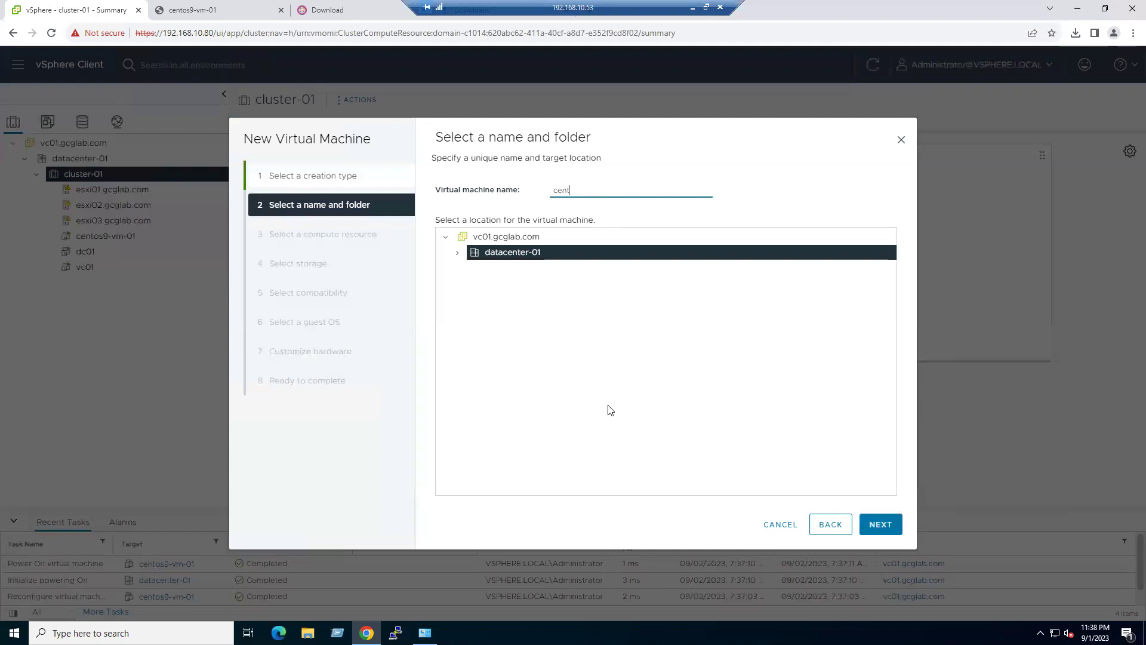
pyautogui.write('Os')
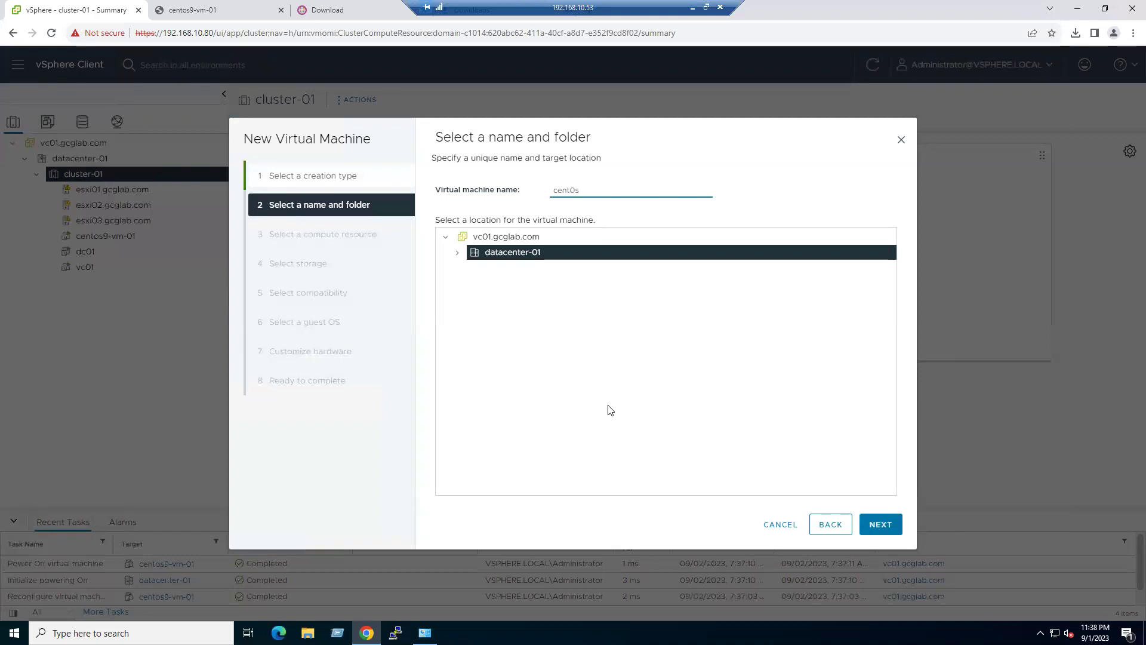
pyautogui.press('BackSpace')
pyautogui.press('BackSpace')
pyautogui.write('os9-vm-02')
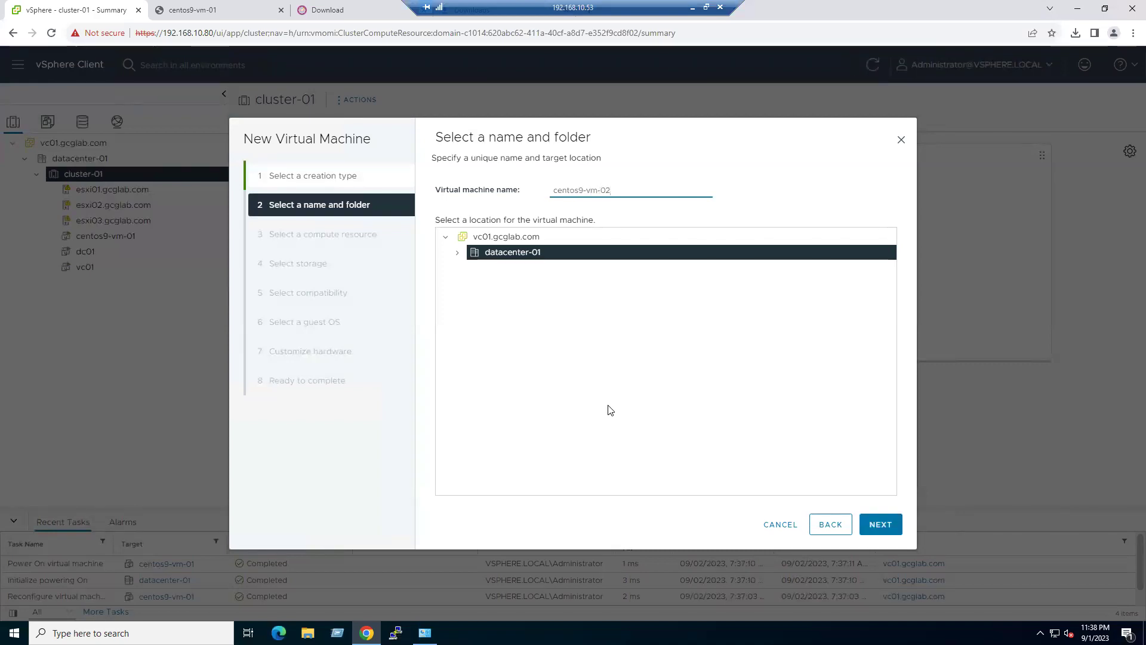
pyautogui.click(890, 527)
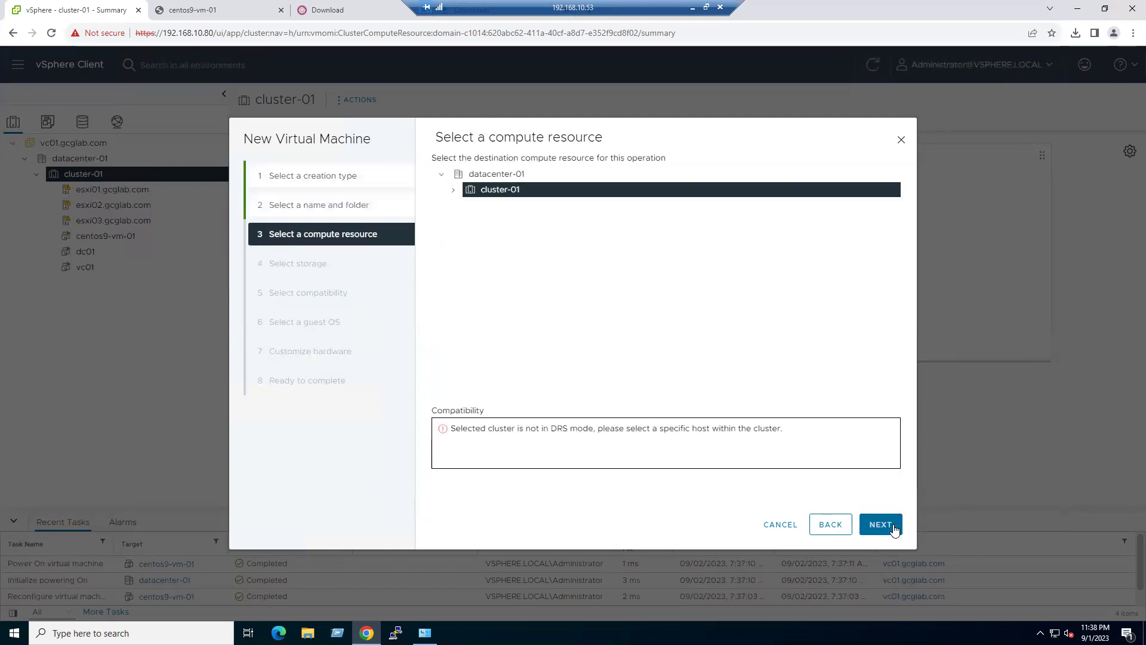
# - Place the VM on host esxi02.gcglab.com, its second local datastore, with ESXi 8.0 compatibility
pyautogui.click(453, 195)
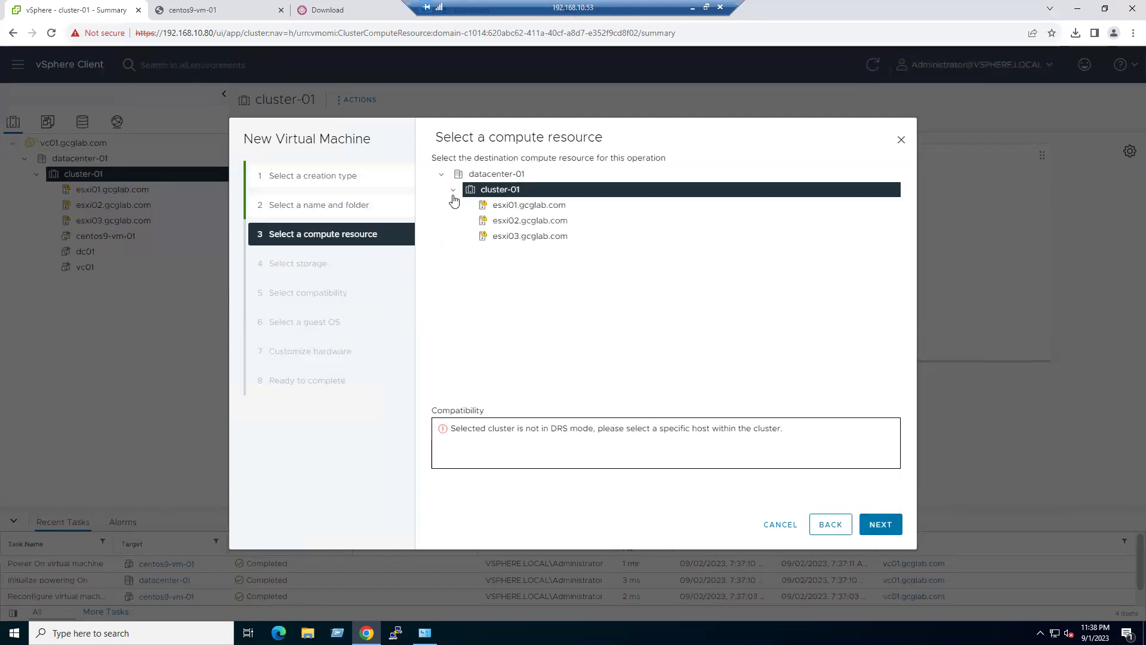
pyautogui.click(516, 221)
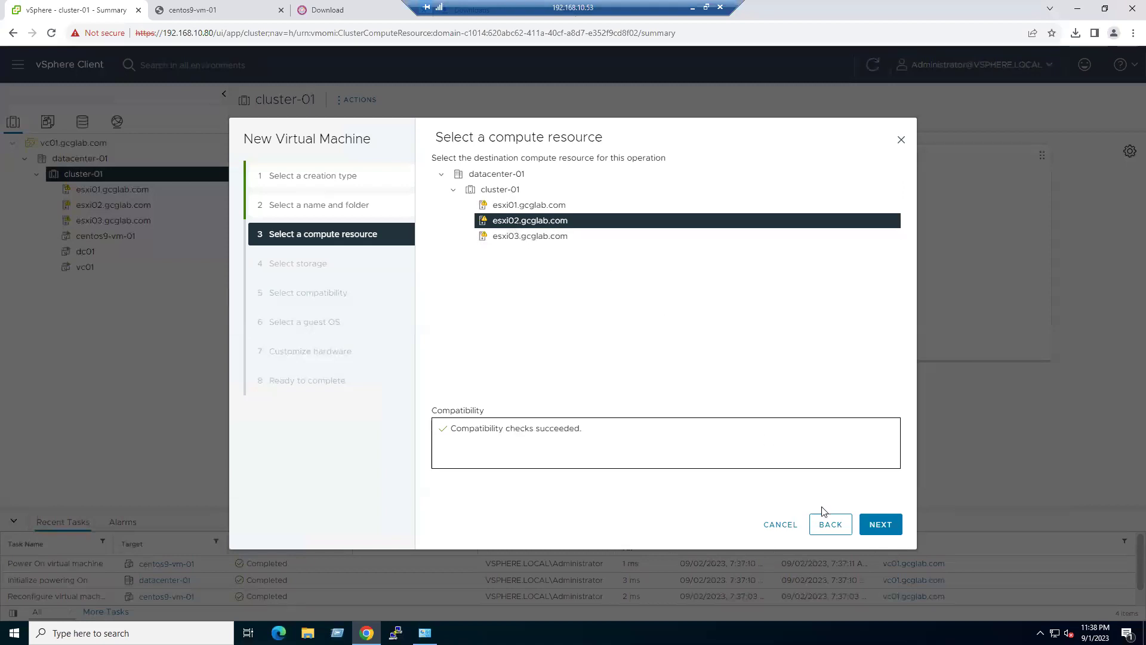
pyautogui.click(879, 525)
pyautogui.click(444, 270)
pyautogui.click(889, 526)
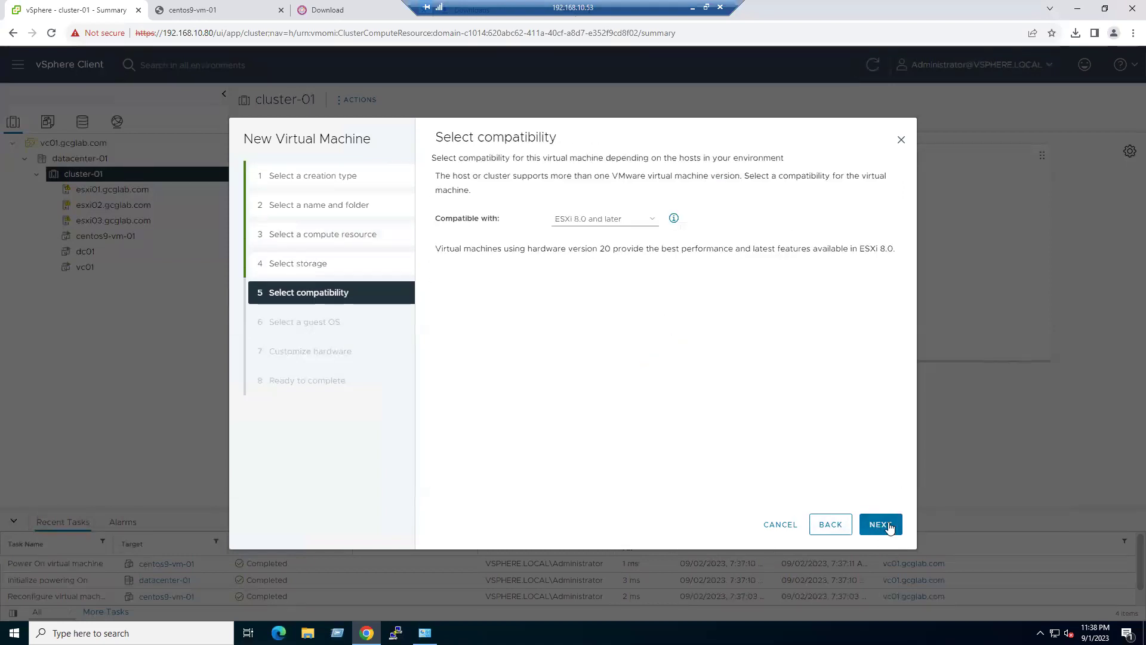
pyautogui.click(887, 526)
# - Set the guest OS family to Linux and version to CentOS 8 (64-bit)
pyautogui.click(574, 235)
pyautogui.click(568, 247)
pyautogui.click(614, 263)
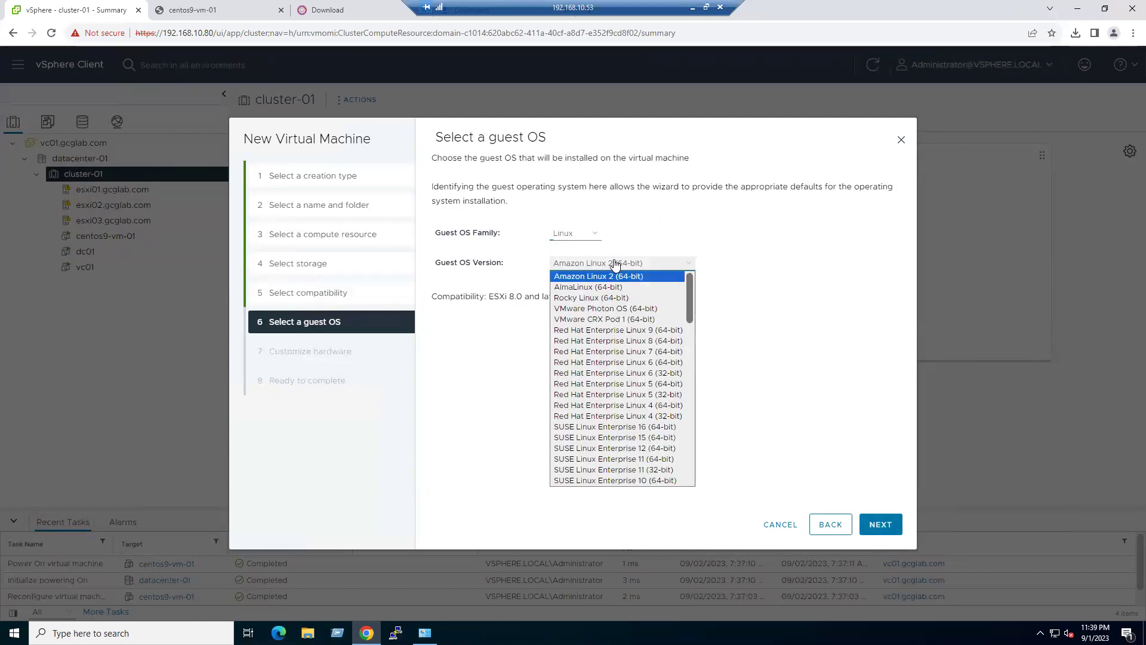
pyautogui.scroll(-5, 666, 358)
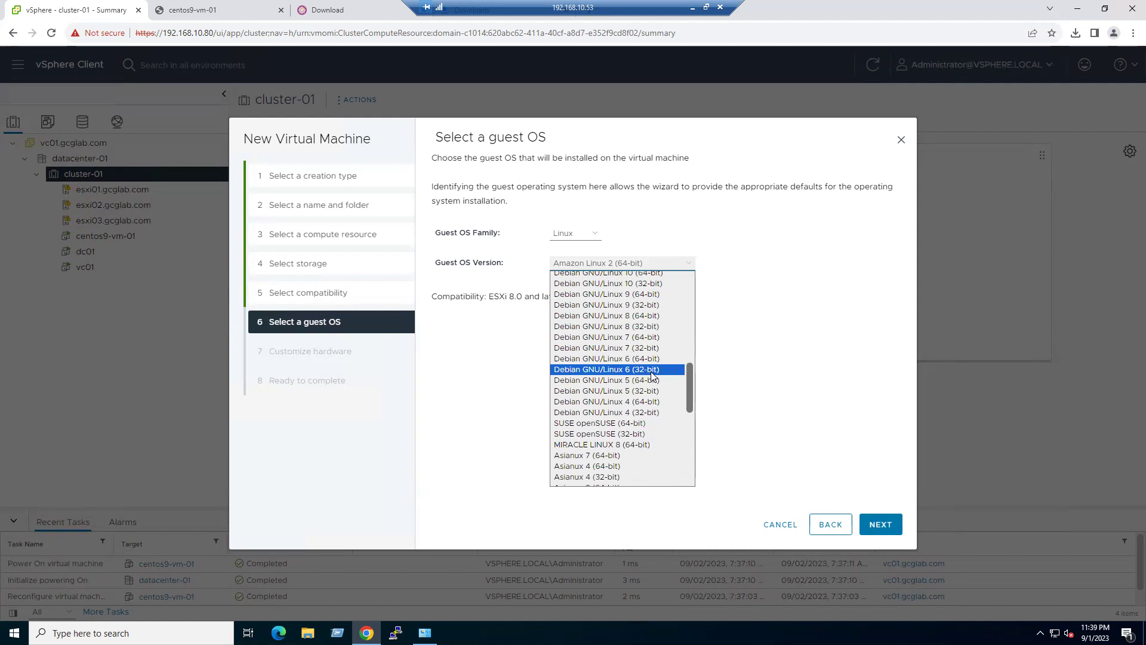
pyautogui.scroll(3, 652, 375)
pyautogui.scroll(-8, 645, 367)
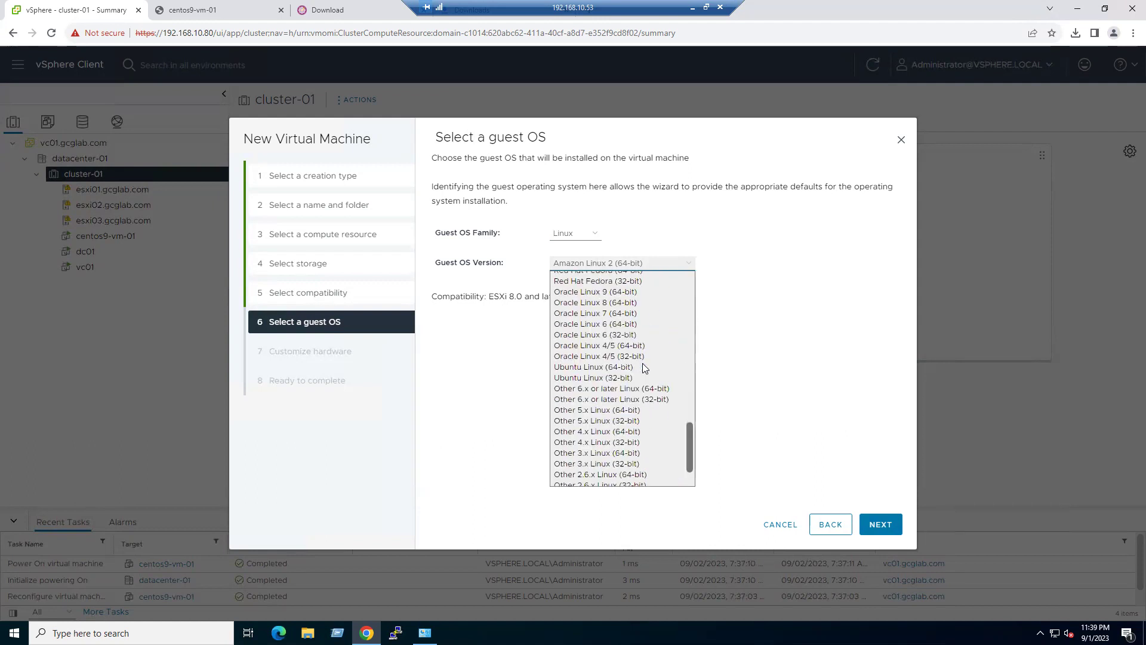
pyautogui.scroll(5, 641, 388)
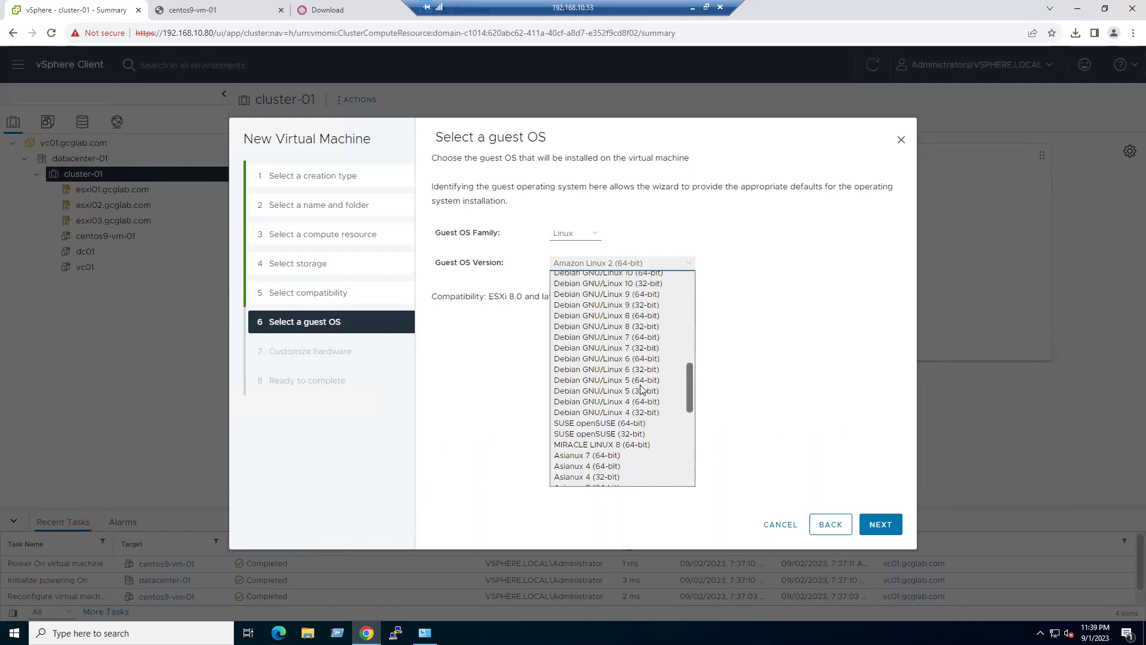
pyautogui.scroll(4, 641, 388)
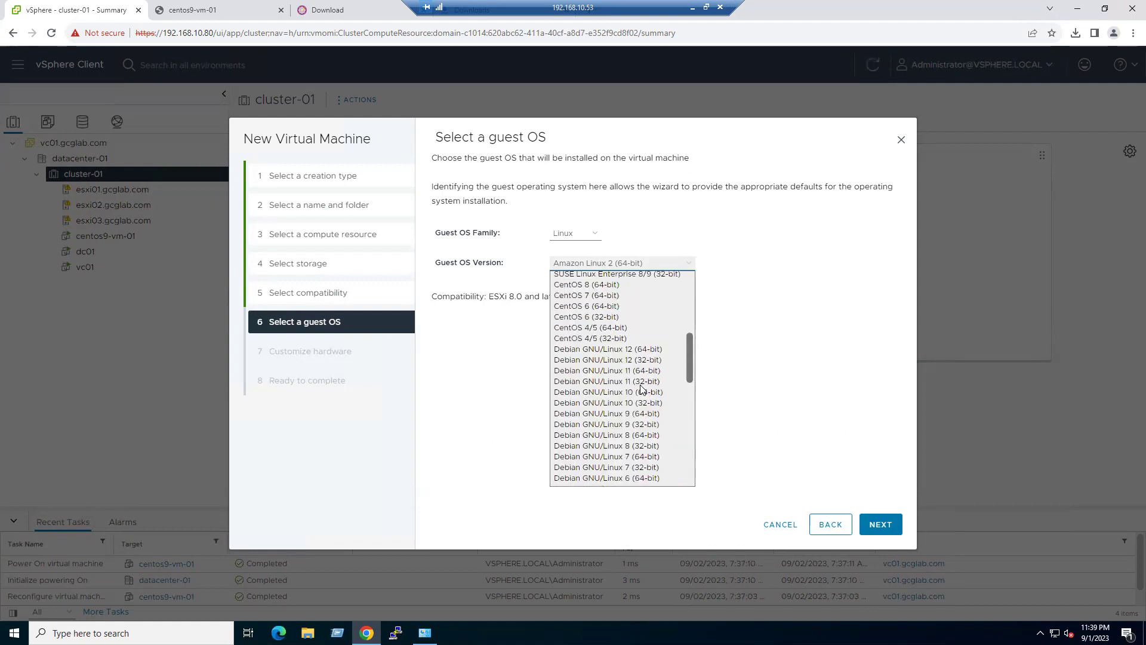
pyautogui.click(617, 287)
pyautogui.click(884, 528)
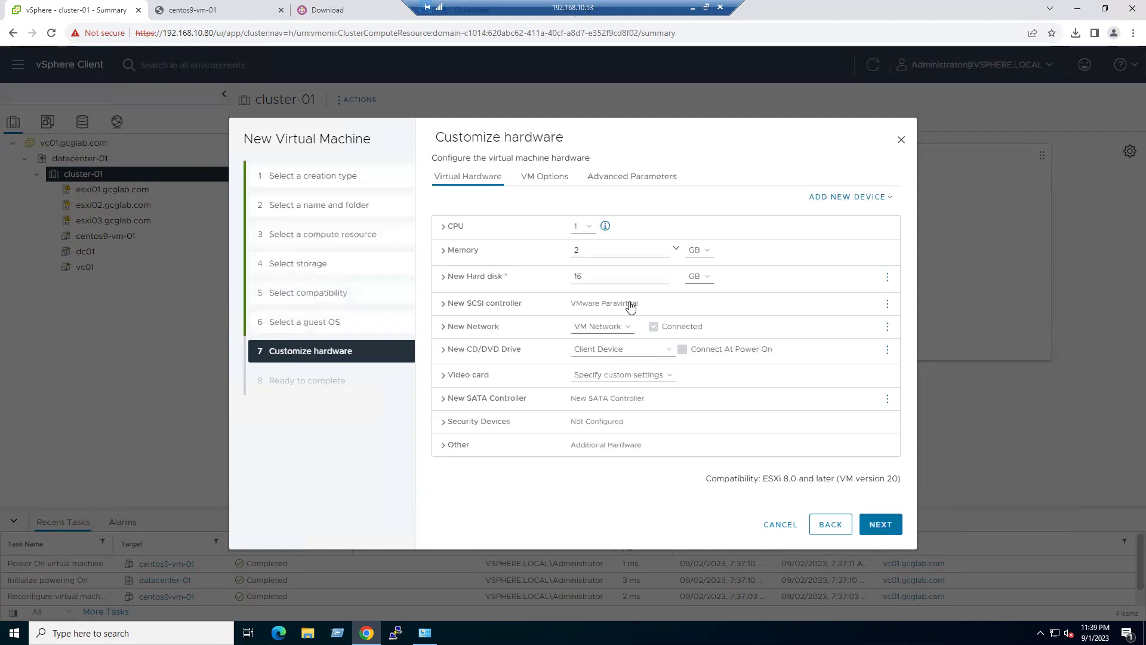
# - Give the new VM 2 CPUs, 4 GB memory and a 50 GB thin-provisioned hard disk
pyautogui.click(582, 226)
pyautogui.click(580, 250)
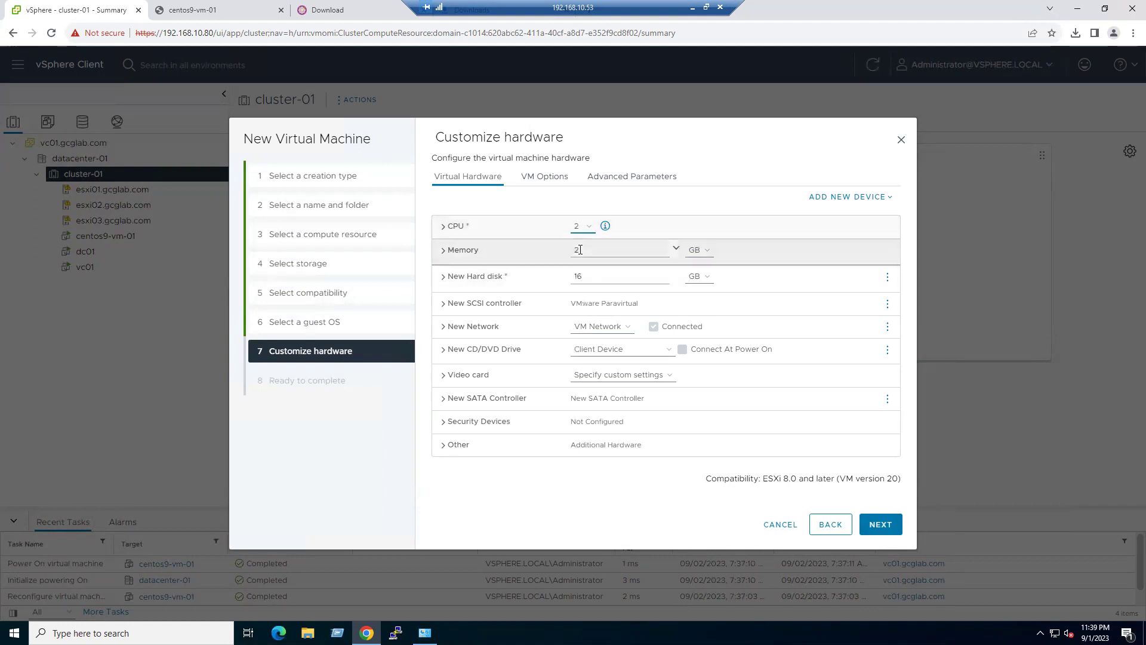
pyautogui.doubleClick(588, 253)
pyautogui.write('4')
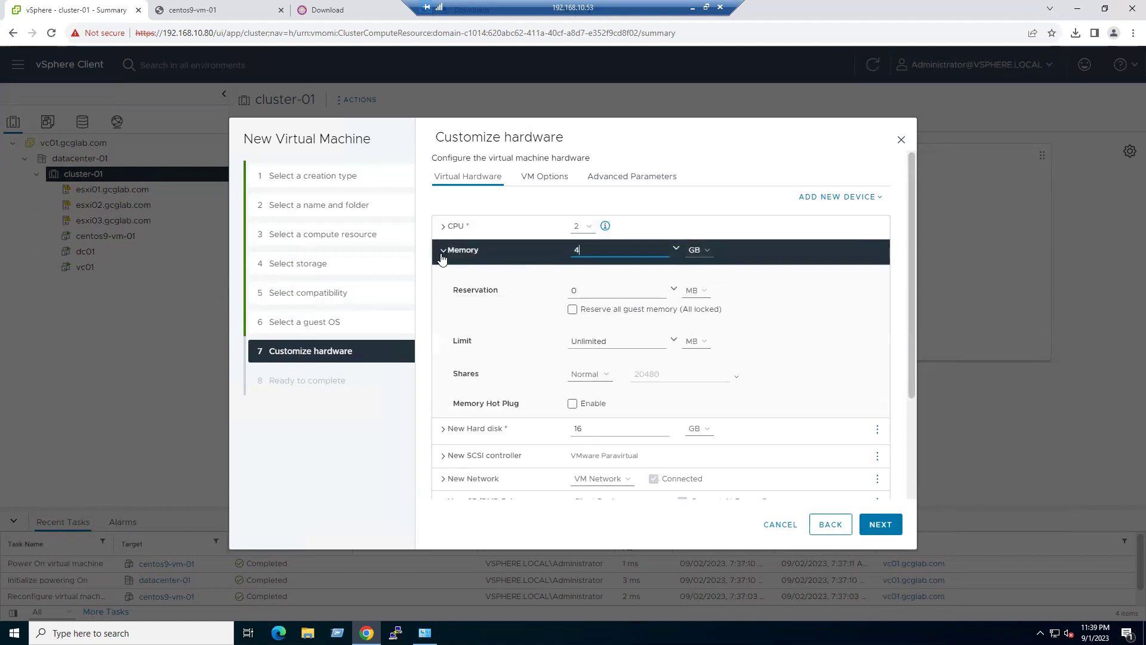
pyautogui.click(443, 250)
pyautogui.doubleClick(578, 276)
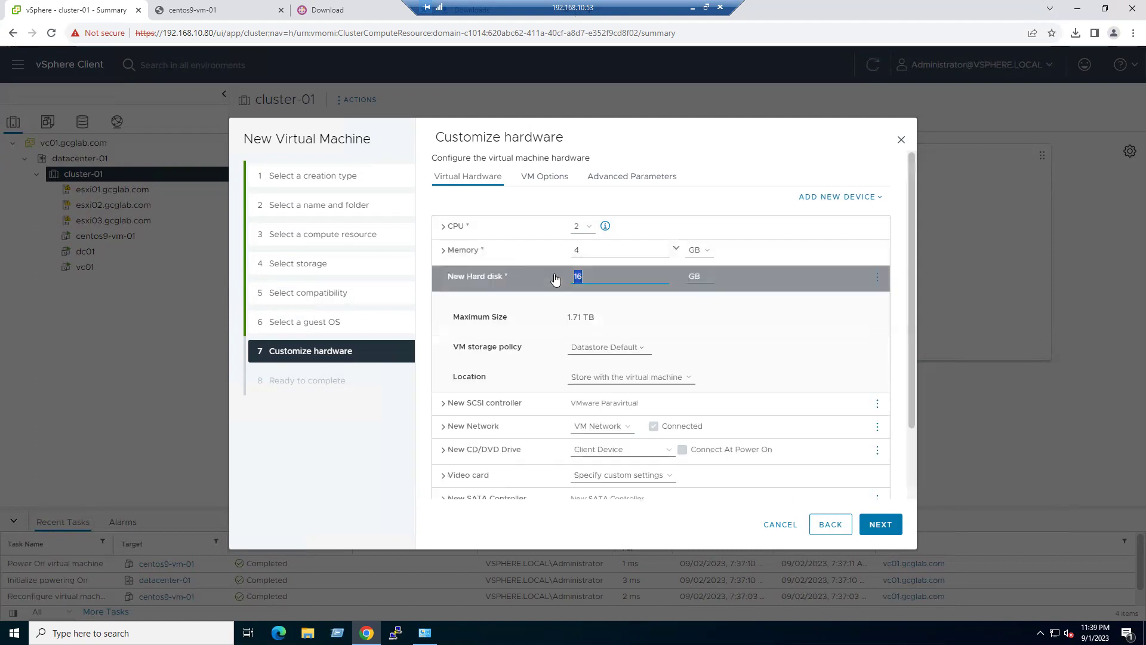
pyautogui.write('50')
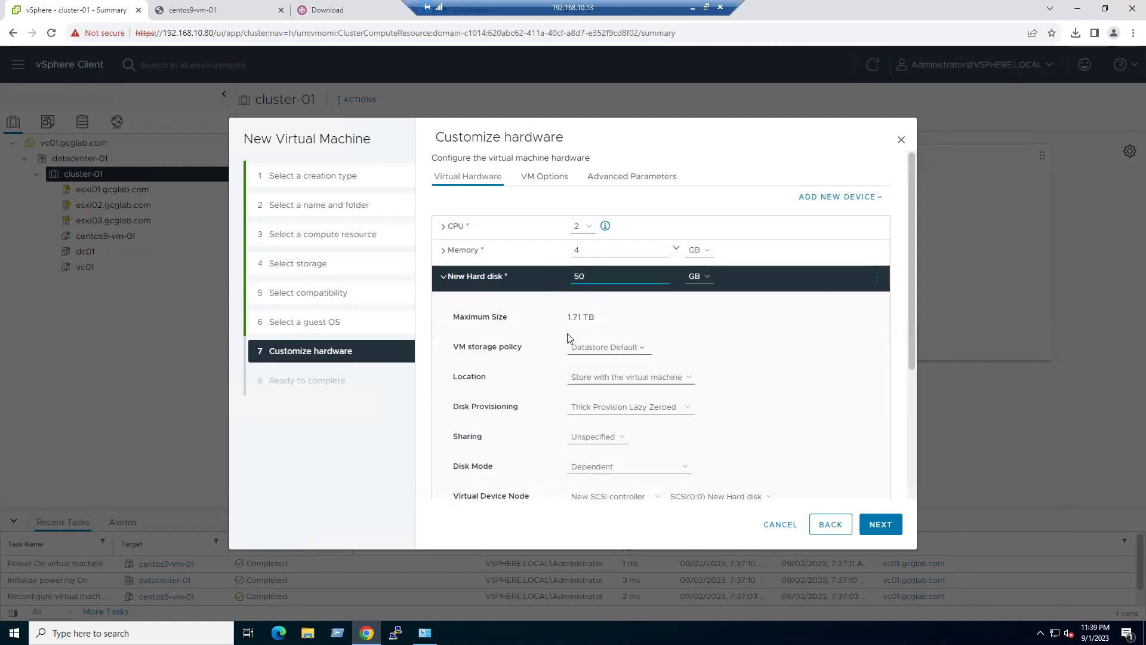
pyautogui.click(621, 407)
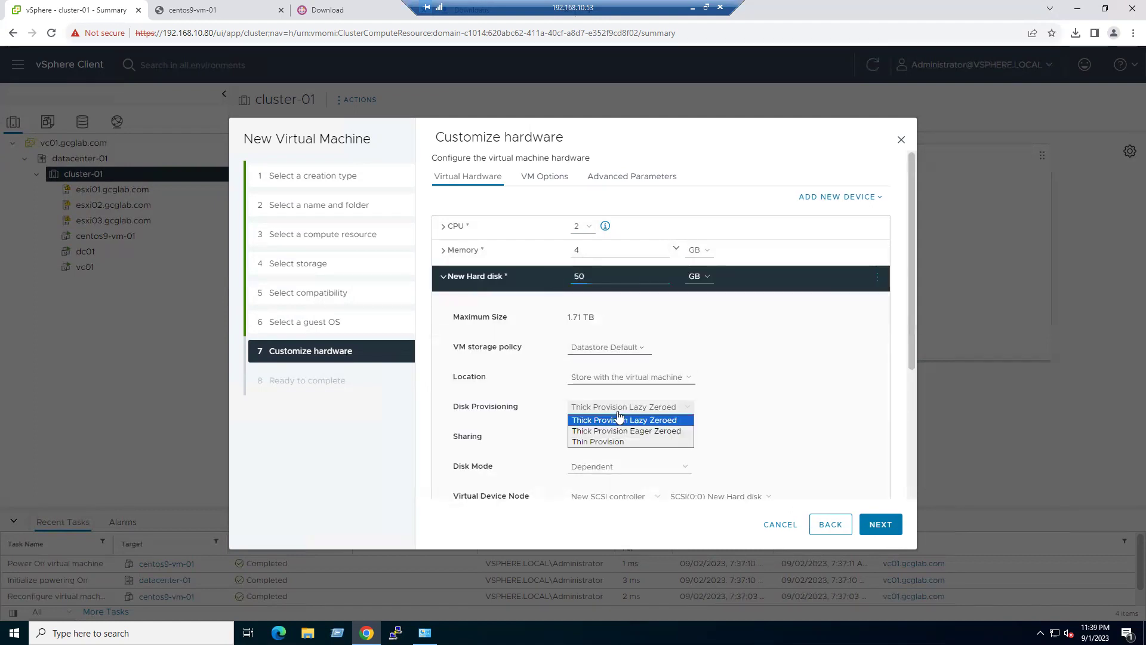
pyautogui.click(611, 442)
pyautogui.click(442, 278)
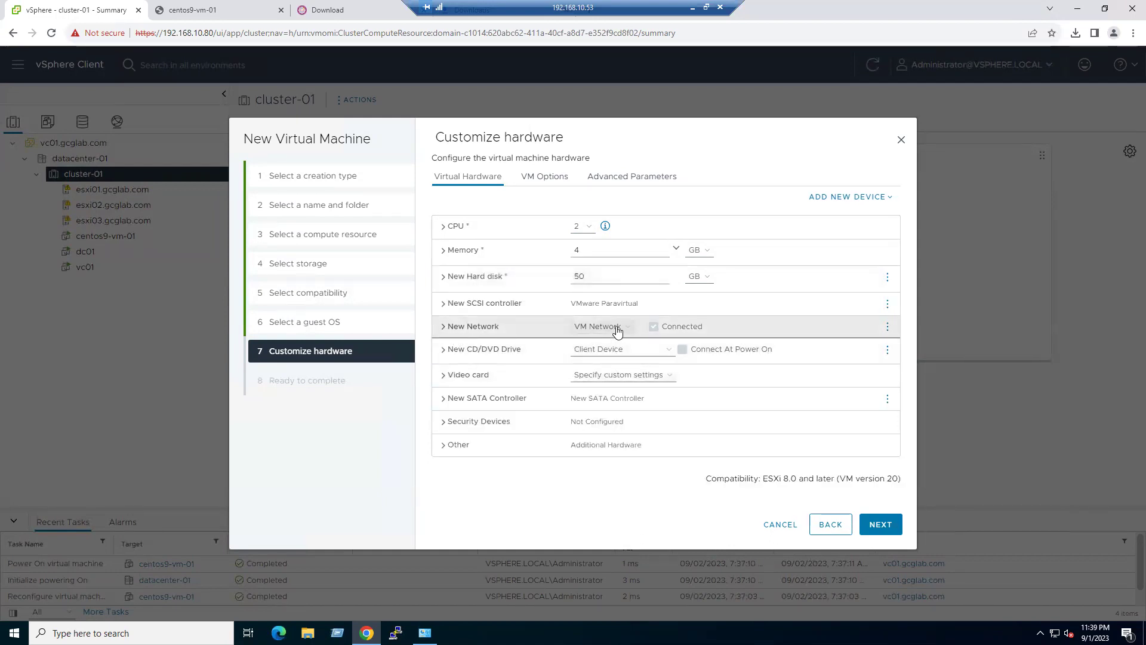
# - Attach the CentOS Stream 9 datastore ISO, connected at power on, and finish creating centos9-vm-02
pyautogui.click(614, 351)
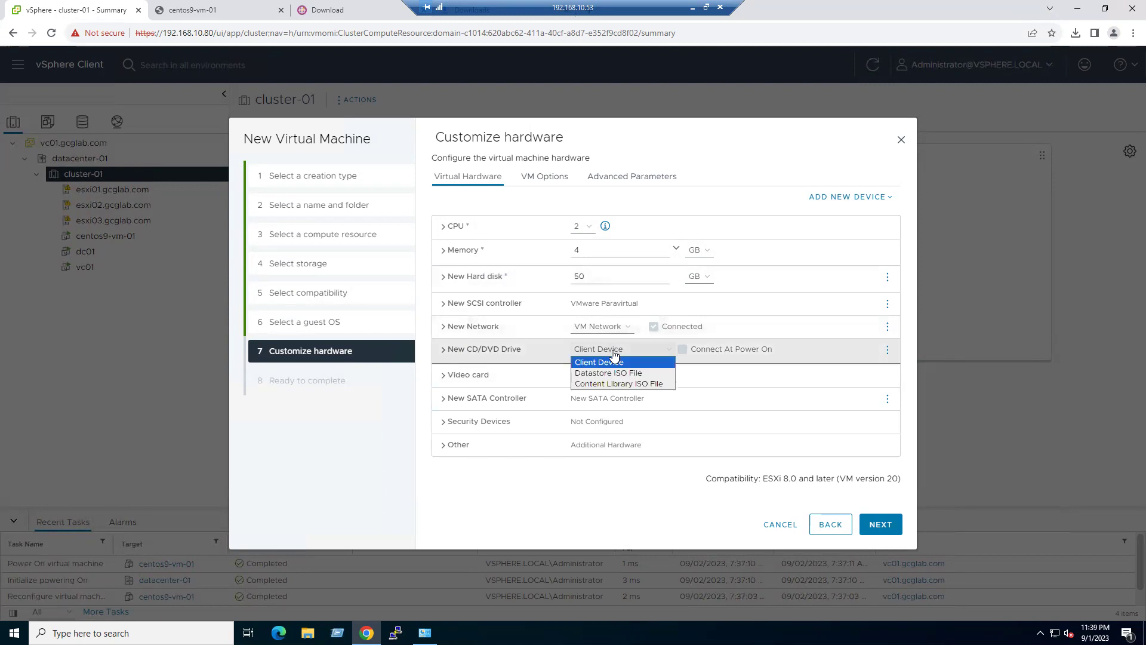
pyautogui.click(609, 374)
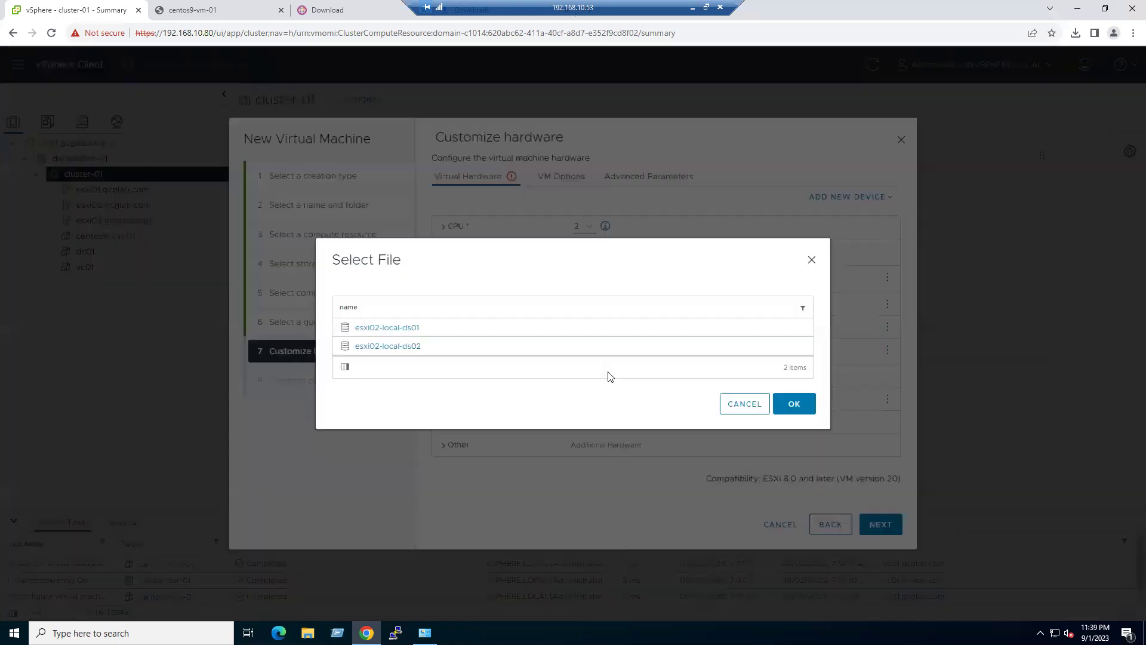
pyautogui.click(410, 349)
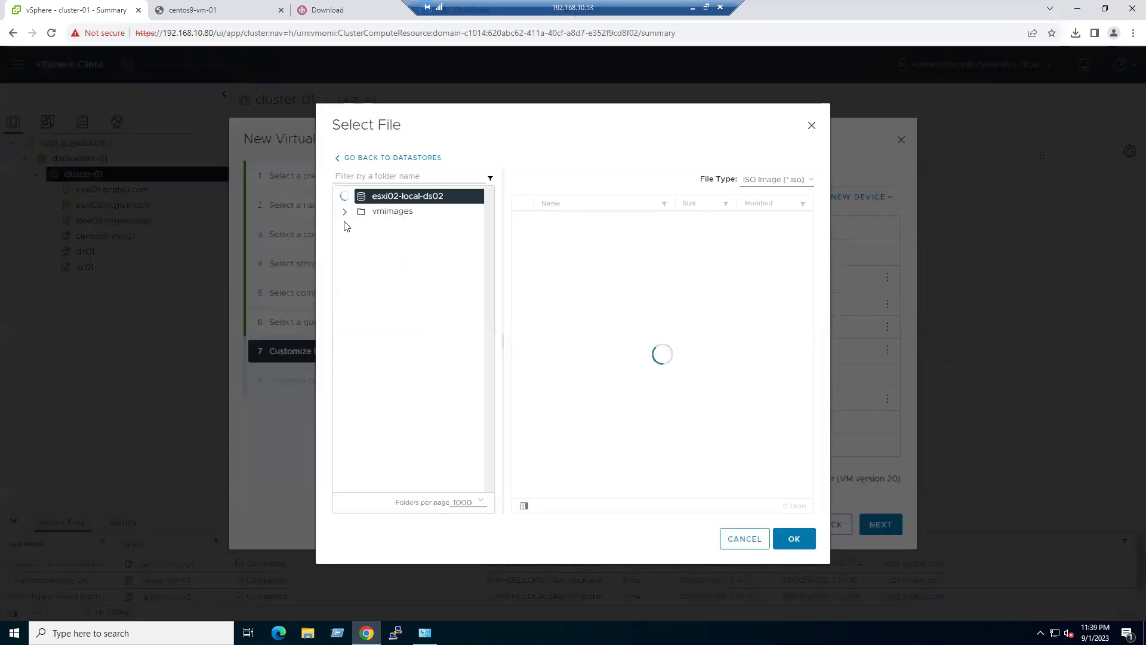
pyautogui.click(398, 304)
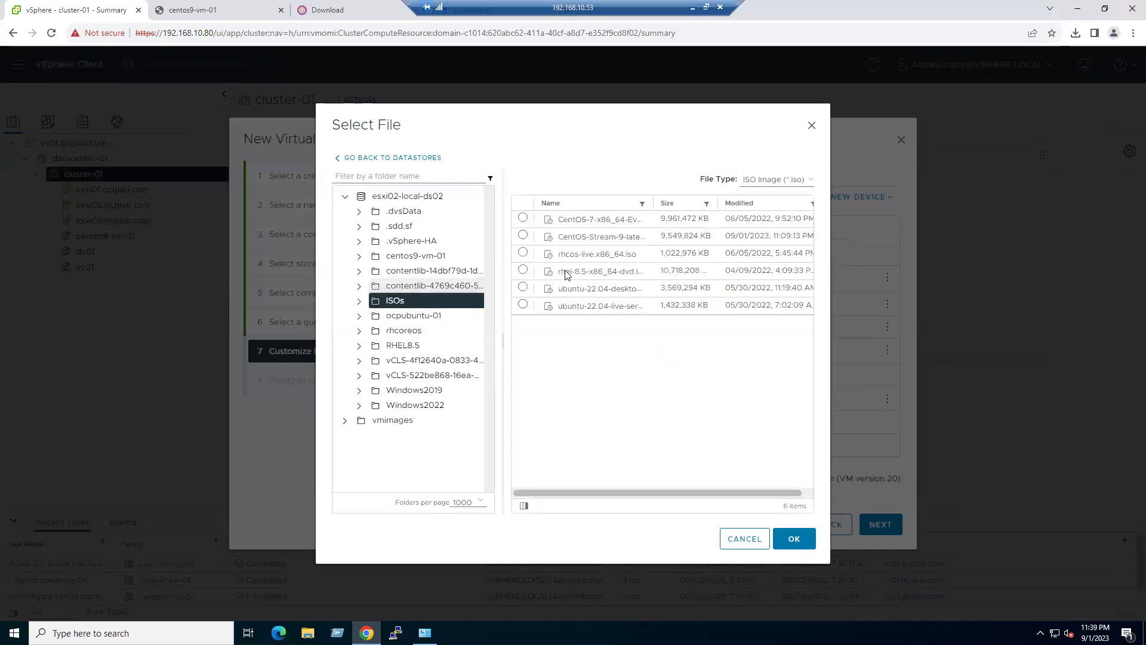
pyautogui.click(623, 238)
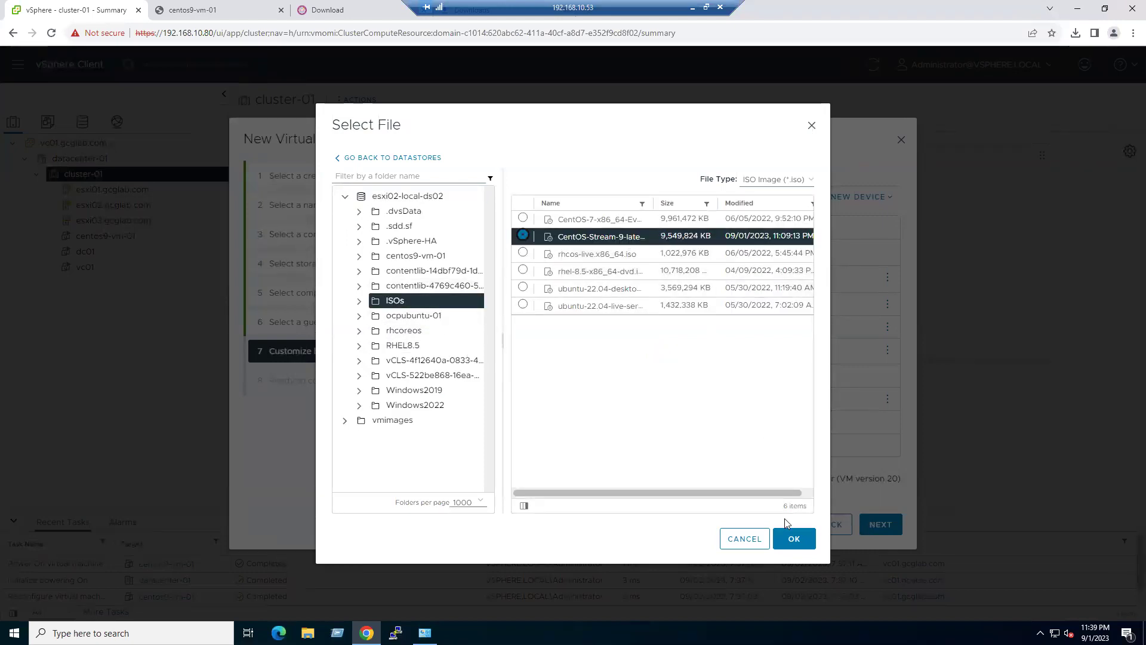
pyautogui.click(794, 540)
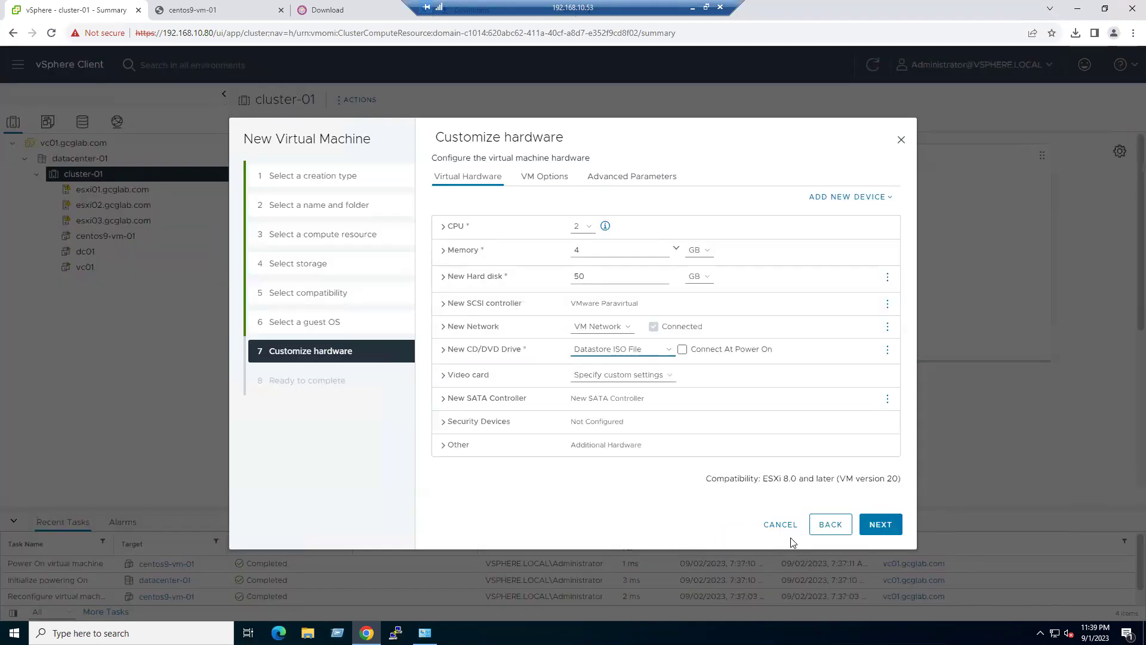
pyautogui.click(682, 350)
pyautogui.click(882, 525)
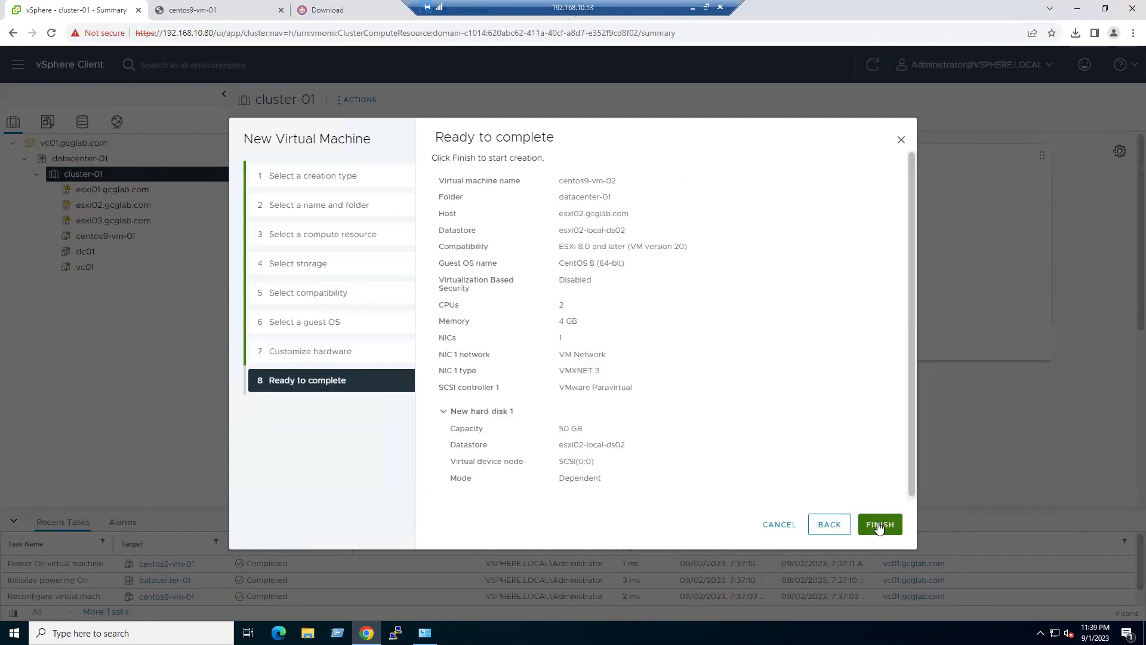
pyautogui.click(882, 524)
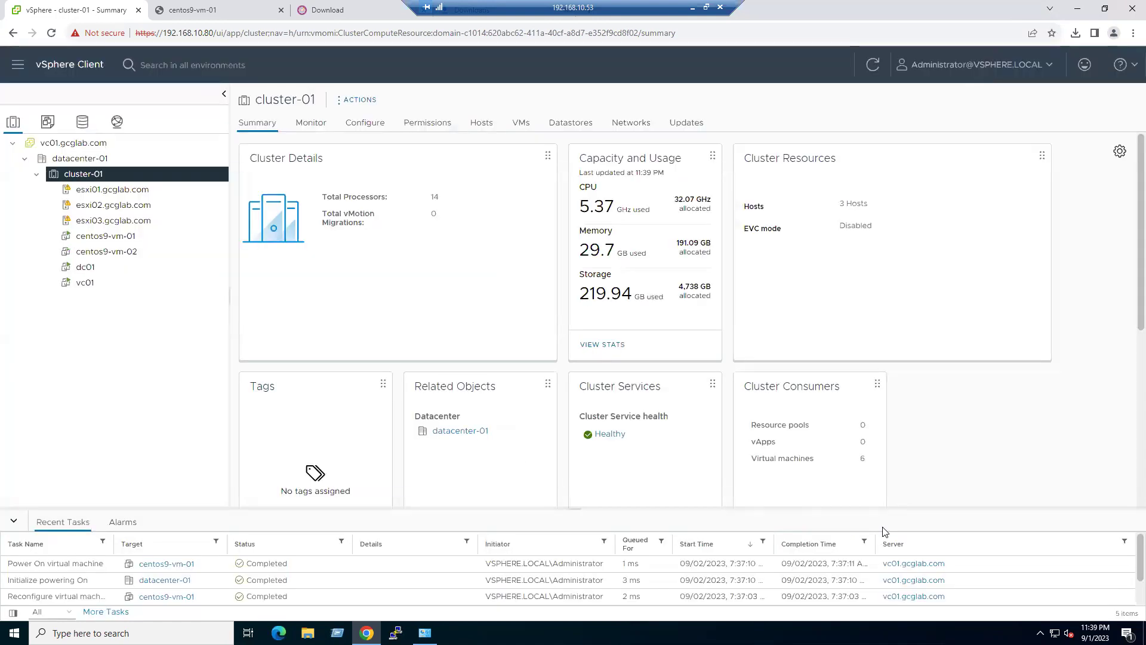
# - Select centos9-vm-02 in the inventory and power it on from its Summary page
pyautogui.click(138, 255)
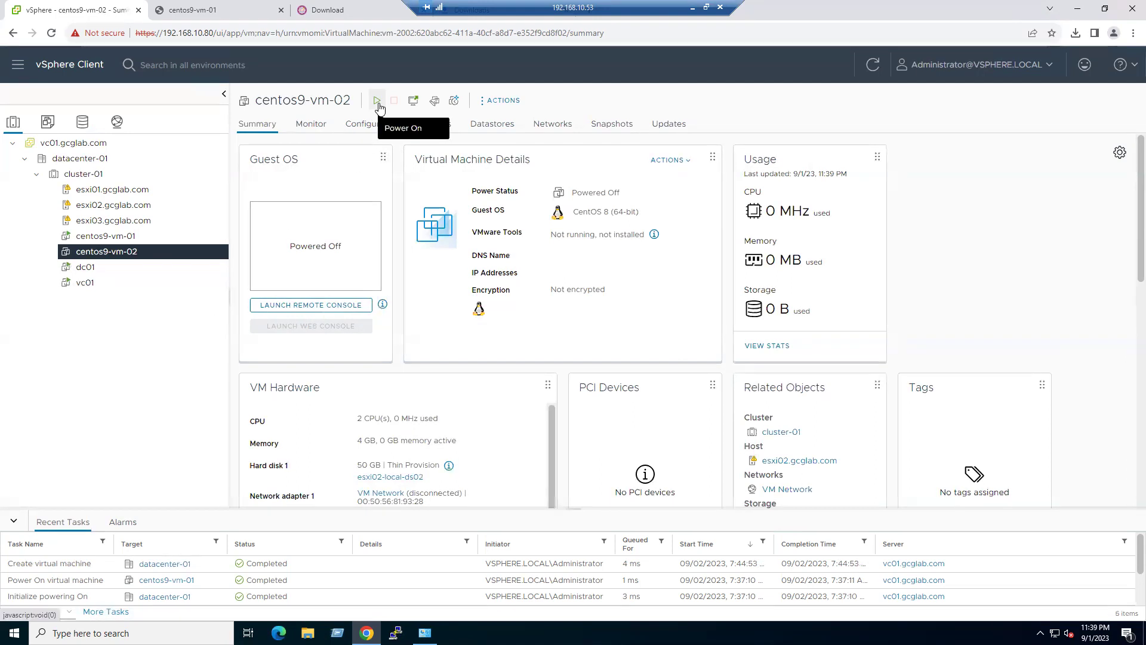
pyautogui.click(378, 102)
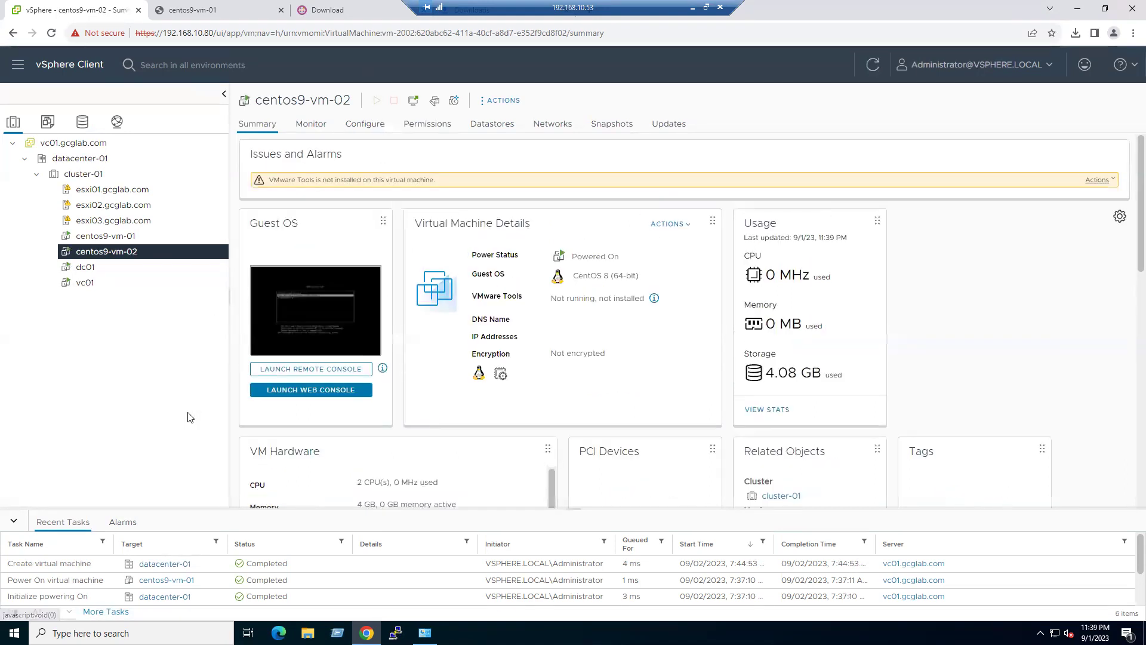
# - Launch centos9-vm-02's web console and boot the Install CentOS Stream 9 GRUB entry
pyautogui.click(301, 392)
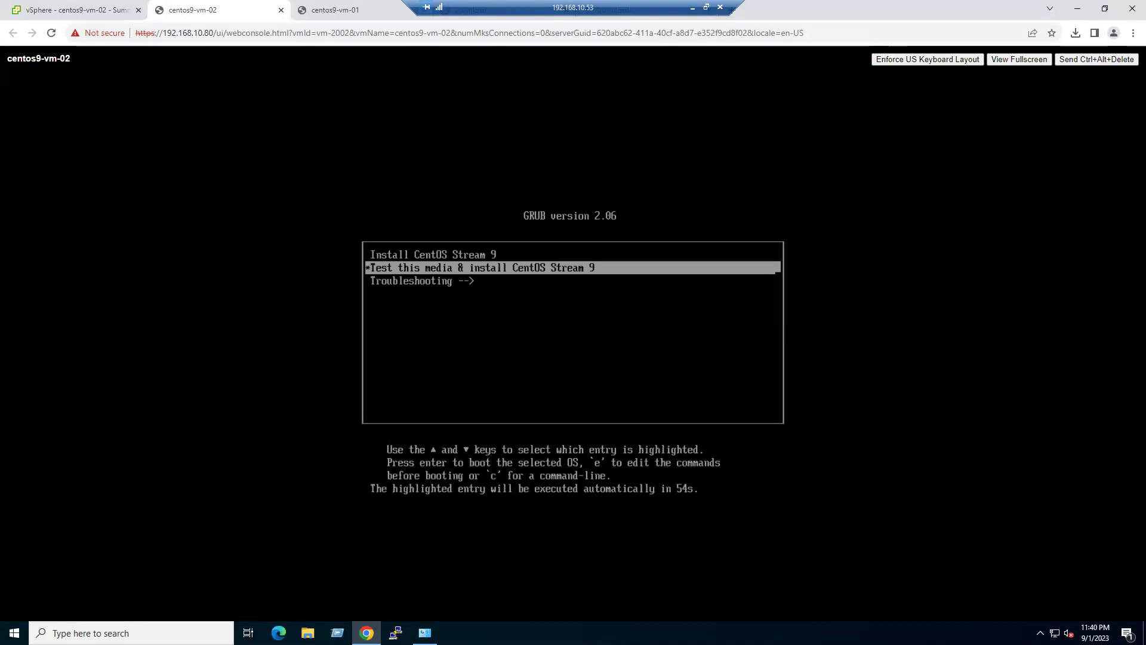
pyautogui.doubleClick(967, 329)
pyautogui.press('Up')
pyautogui.press('Down')
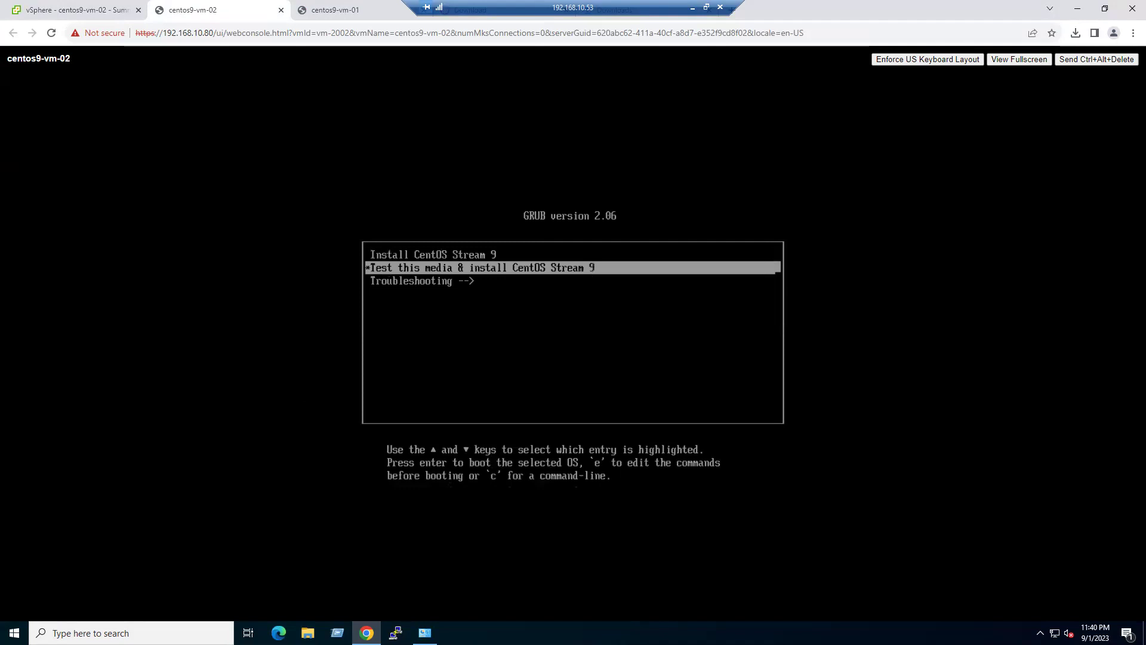
pyautogui.press('Up')
pyautogui.press('Return')
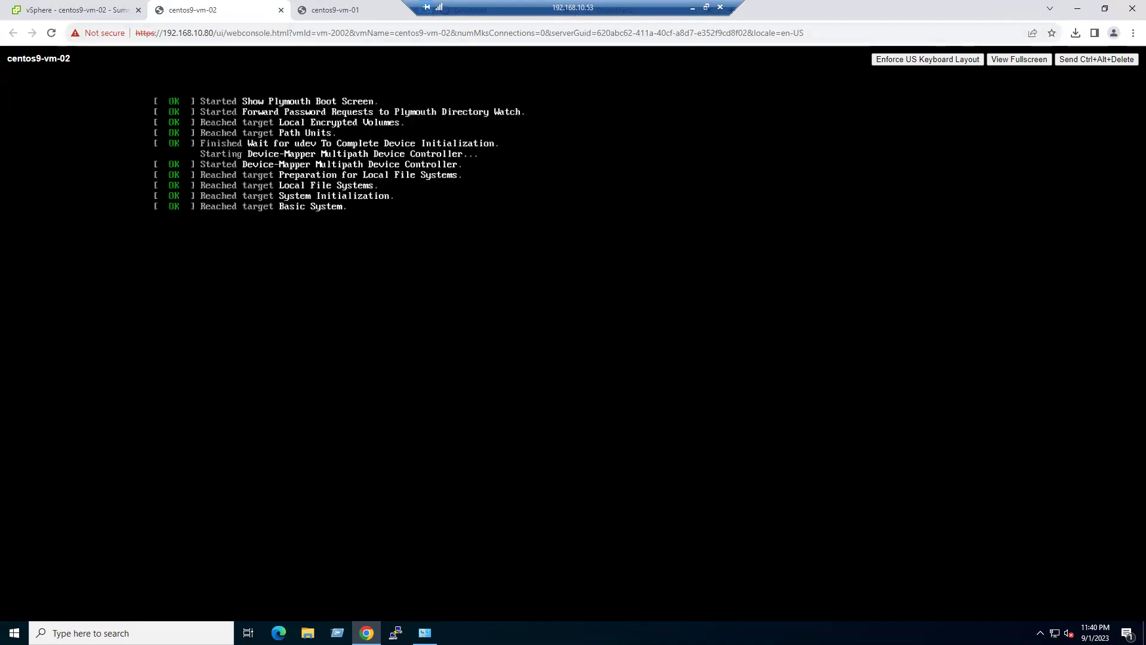
pyautogui.click(350, 14)
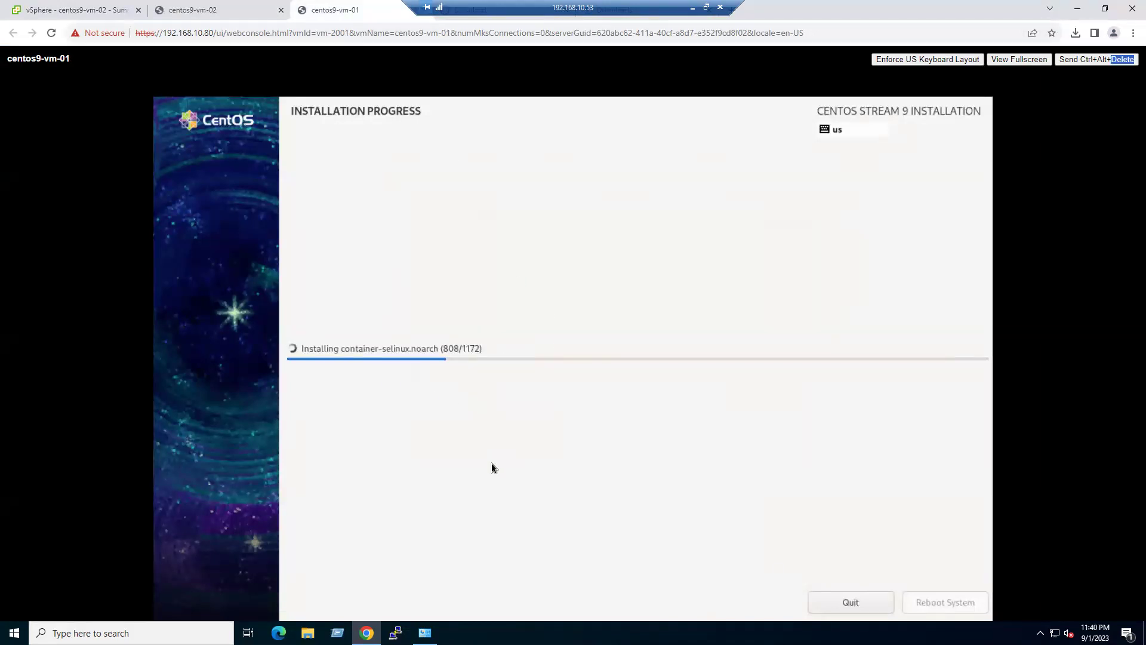
pyautogui.click(218, 14)
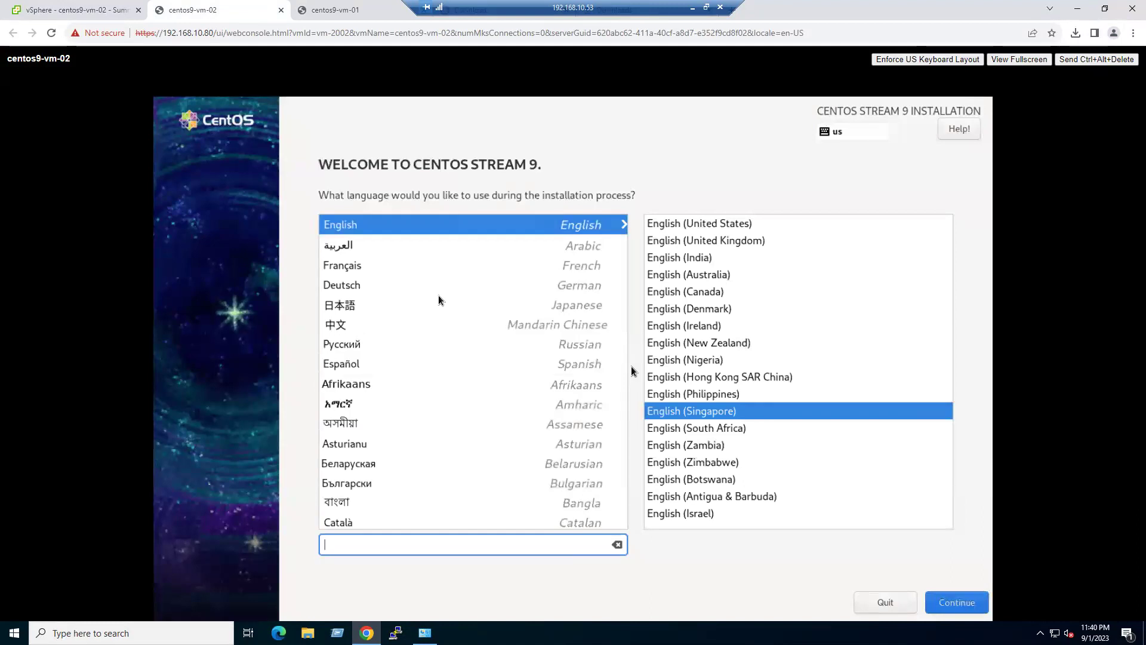
# - Choose custom partitioning with automatically created mount points, accept the changes, and confirm Software Selection
pyautogui.click(962, 603)
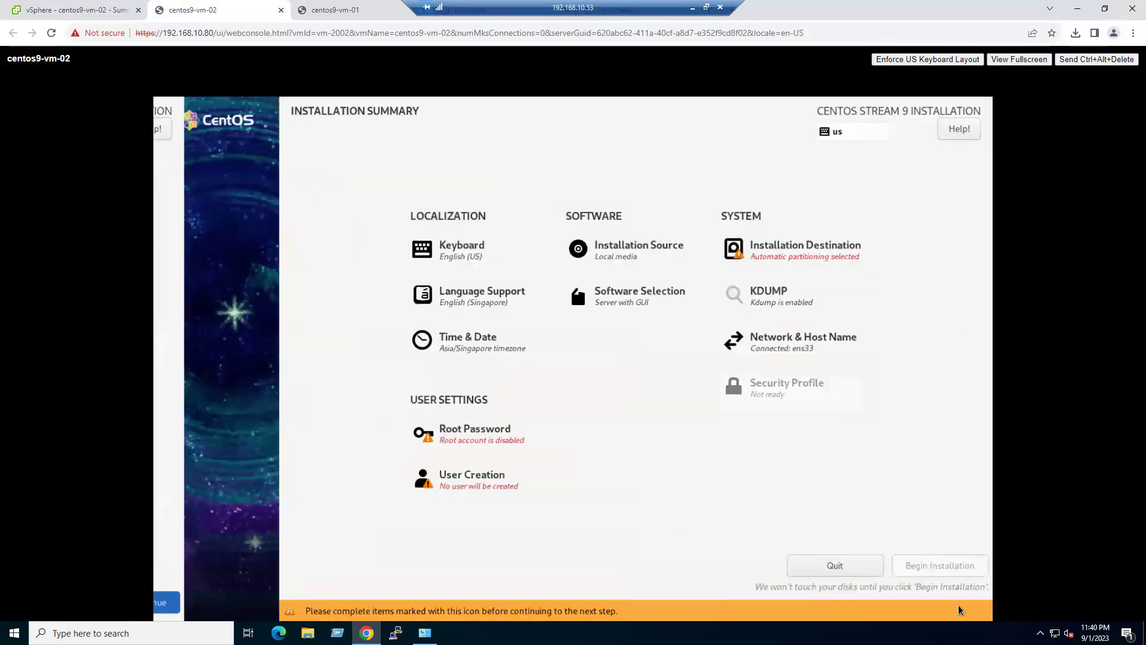
pyautogui.click(804, 257)
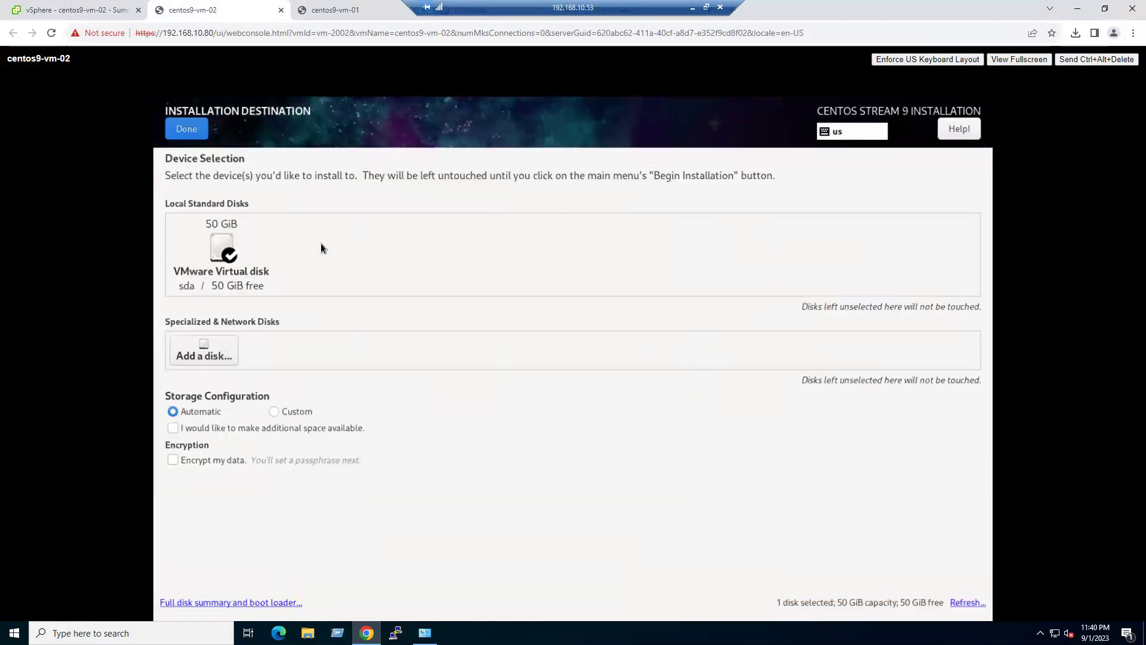
pyautogui.click(275, 411)
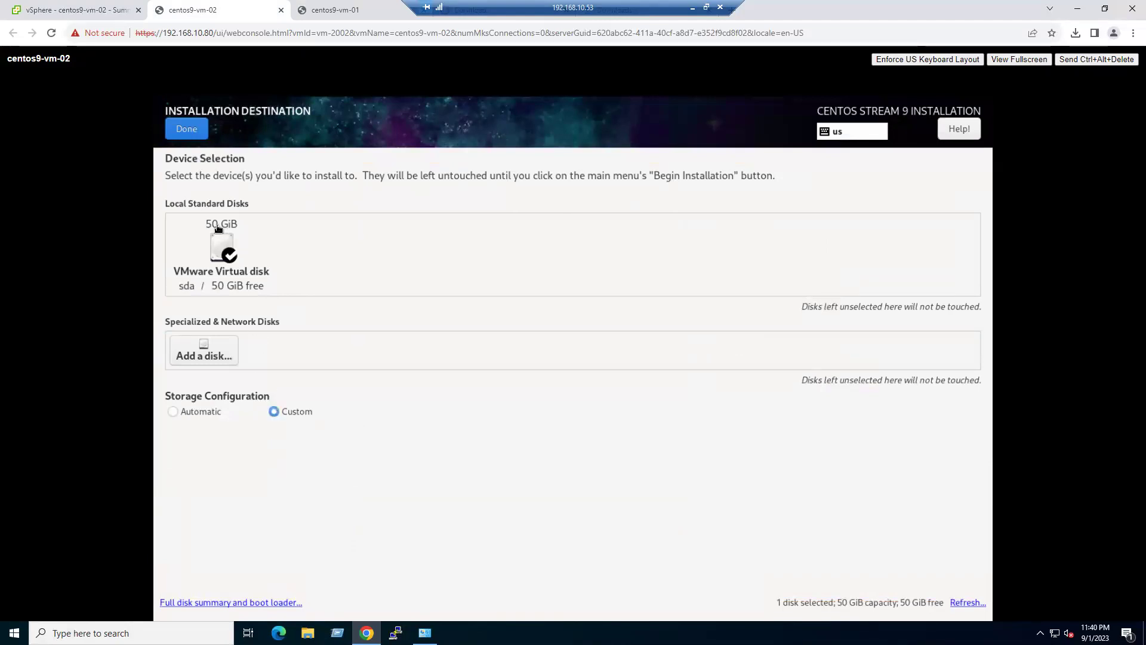
pyautogui.click(188, 130)
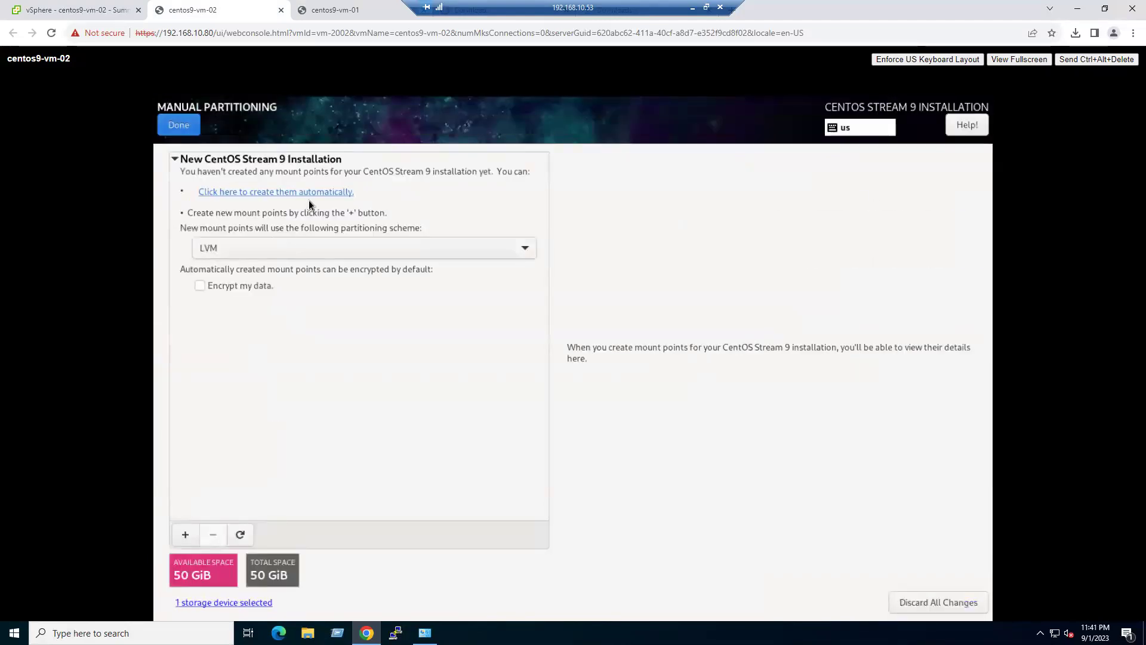
pyautogui.click(315, 192)
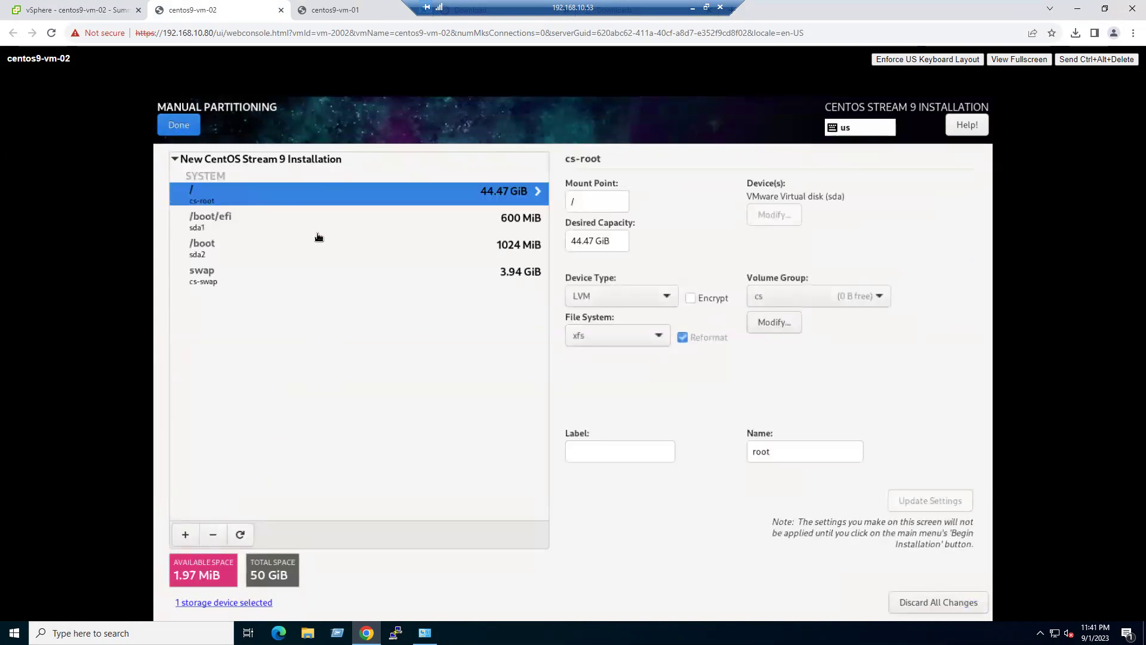
pyautogui.click(183, 131)
pyautogui.click(772, 500)
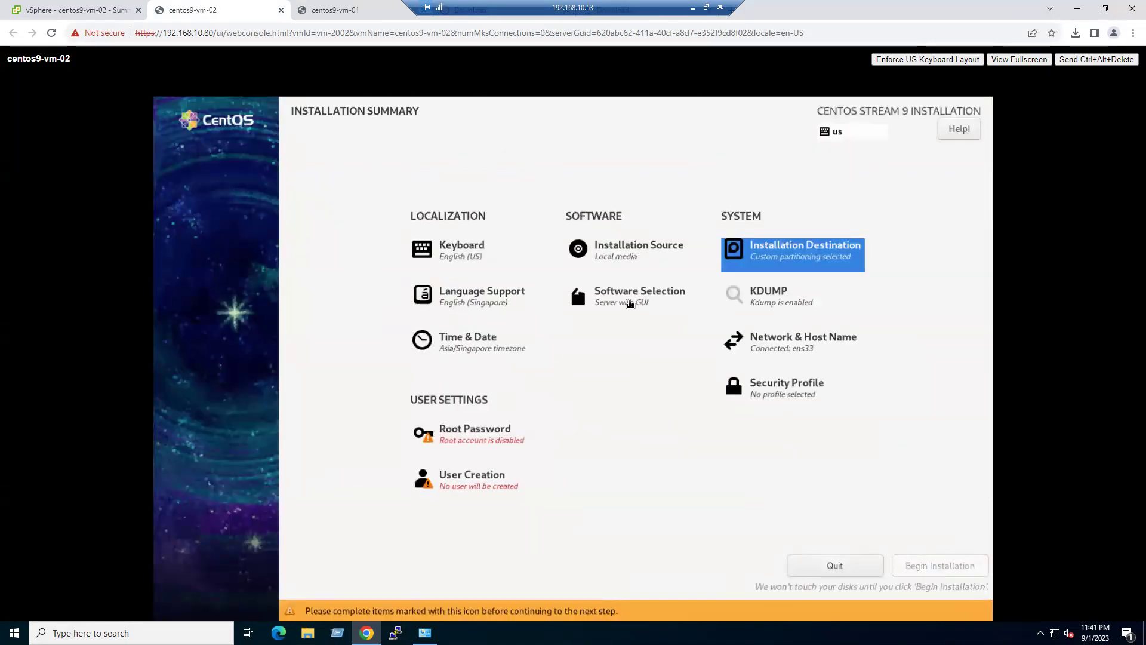
pyautogui.click(630, 298)
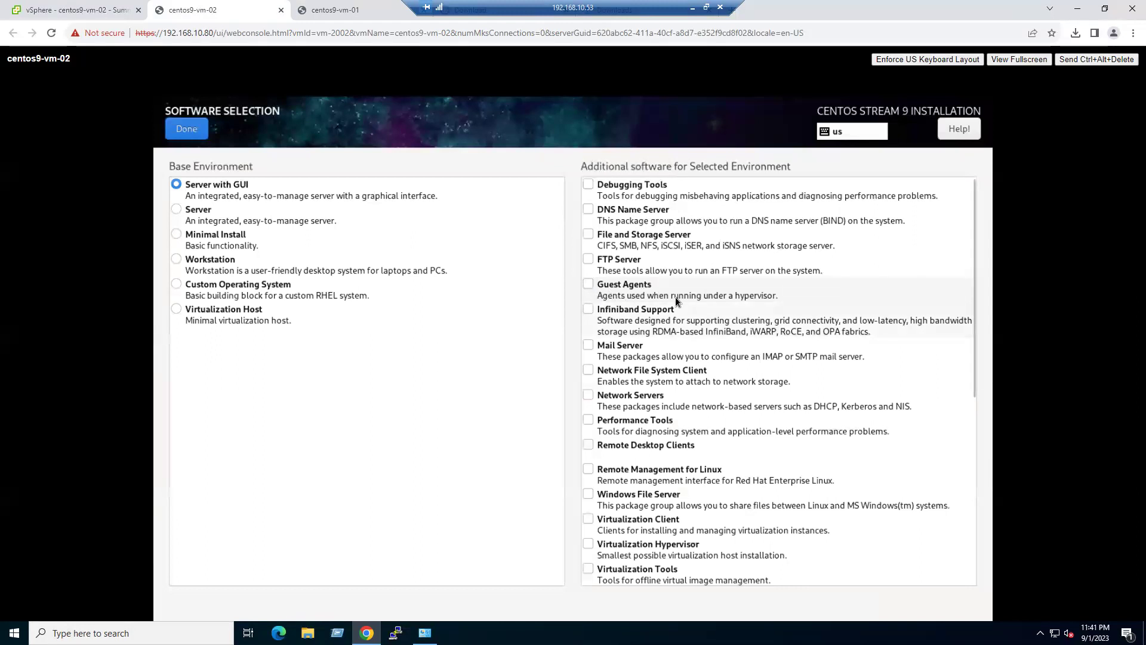
pyautogui.click(174, 130)
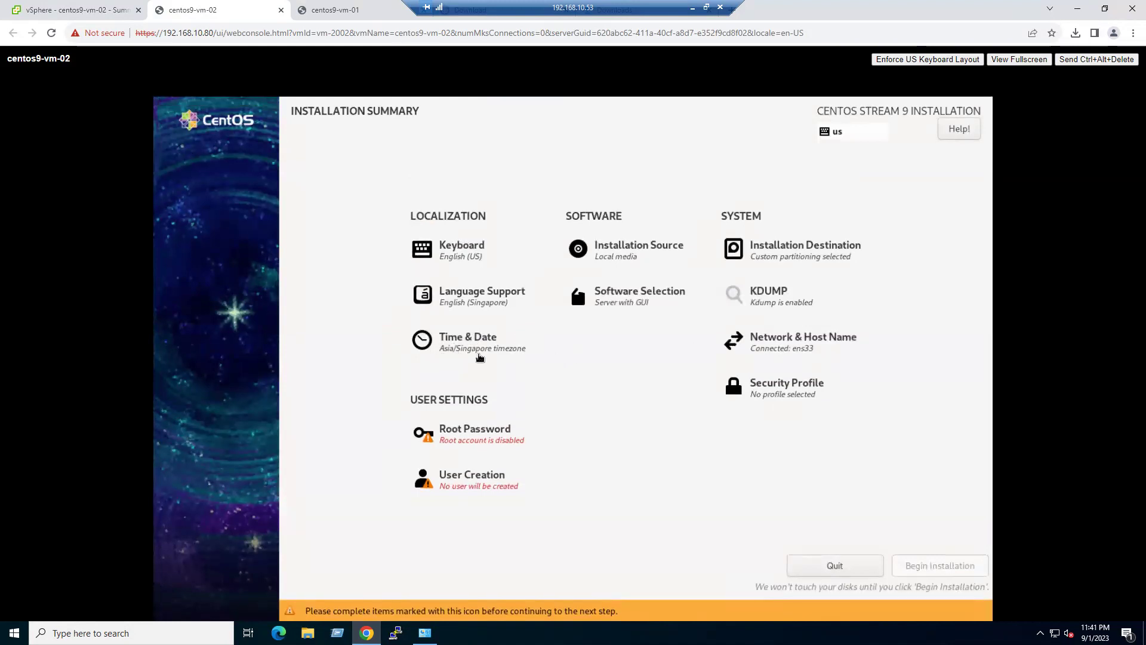
# - Set the installer's host name to centos9-vm-02
pyautogui.click(802, 351)
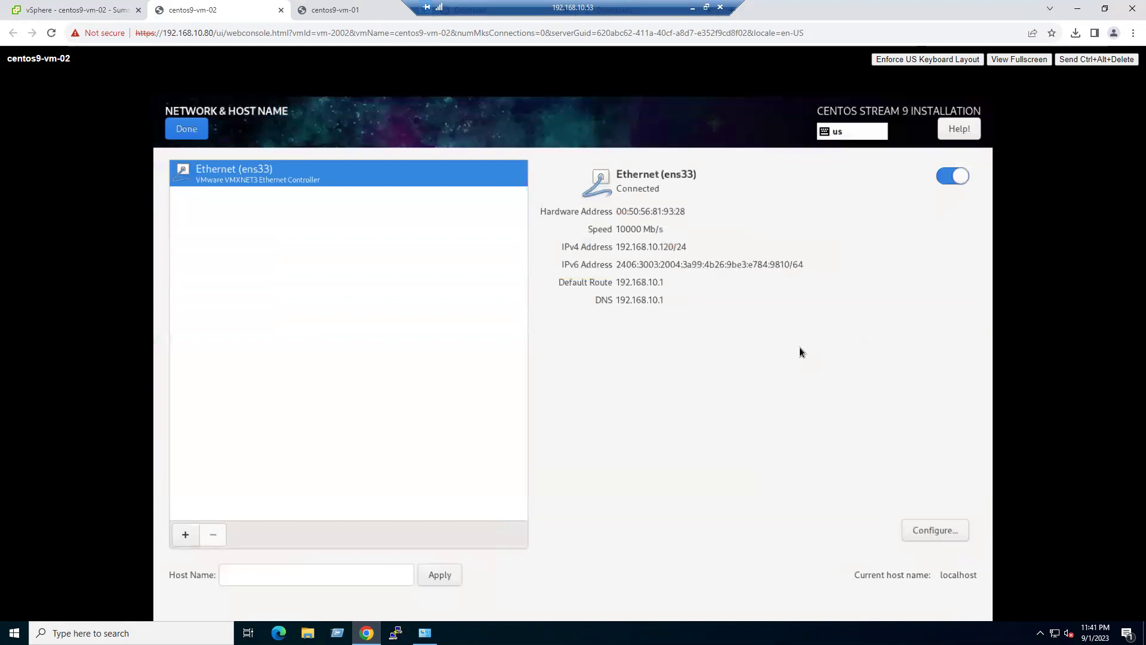
pyautogui.click(334, 576)
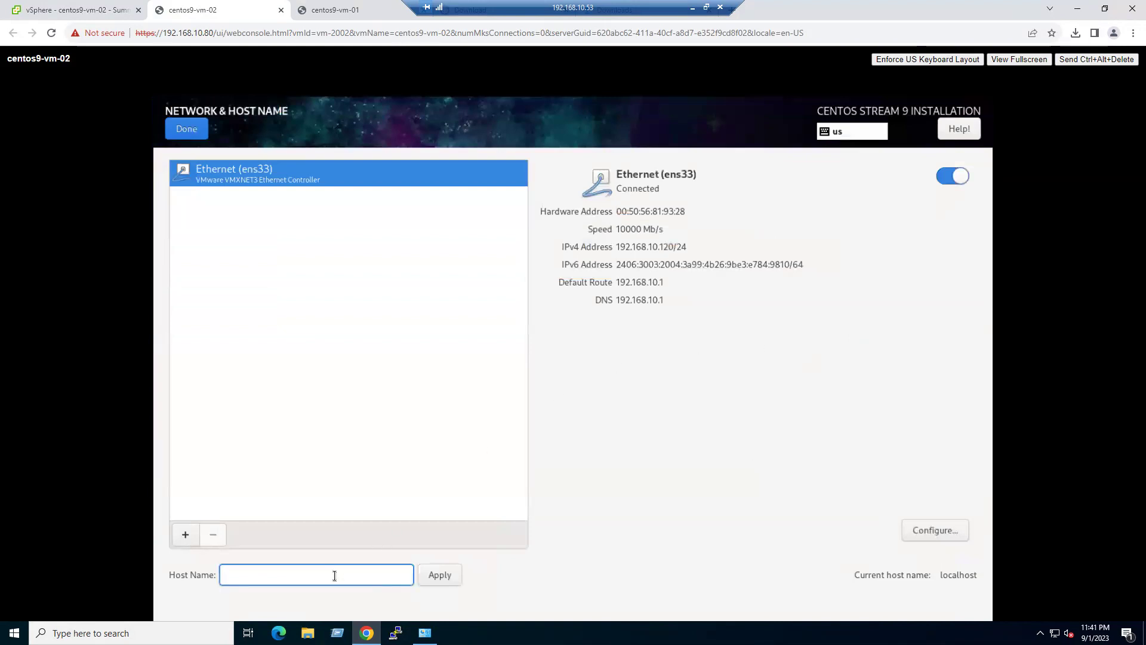
pyautogui.write('centos9-vm-02')
pyautogui.click(435, 576)
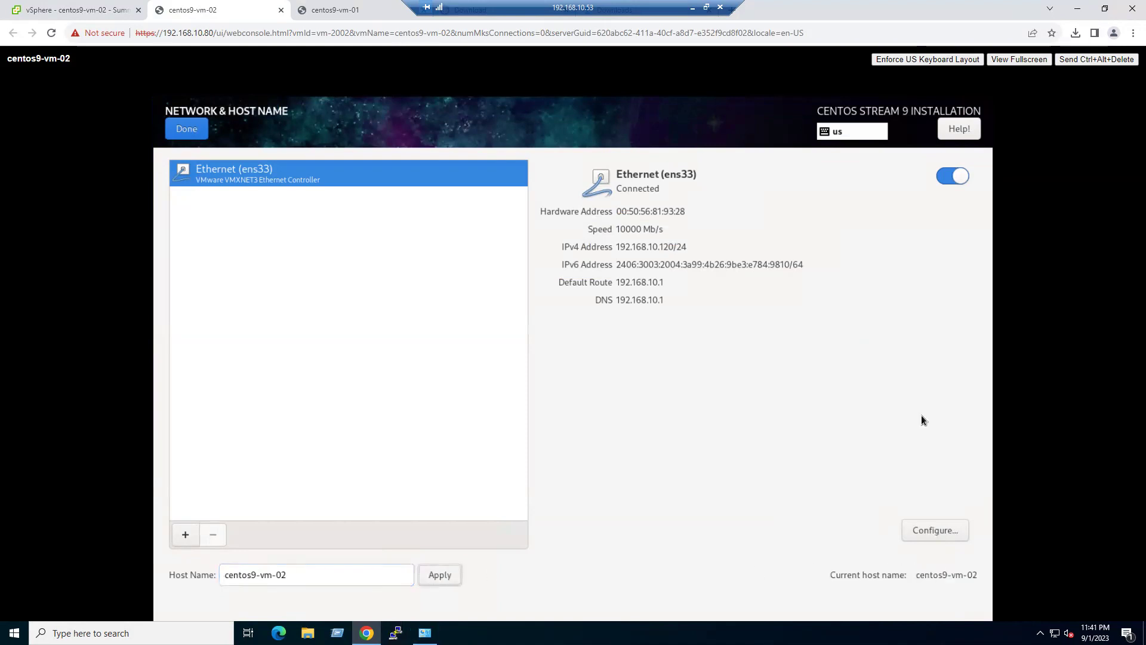
# - Set ens33 IPv4 to manual: 192.168.10.12, netmask 255.255.255.0, gateway 192.168.10.1, DNS 192.168.10.53
pyautogui.click(935, 531)
pyautogui.click(664, 250)
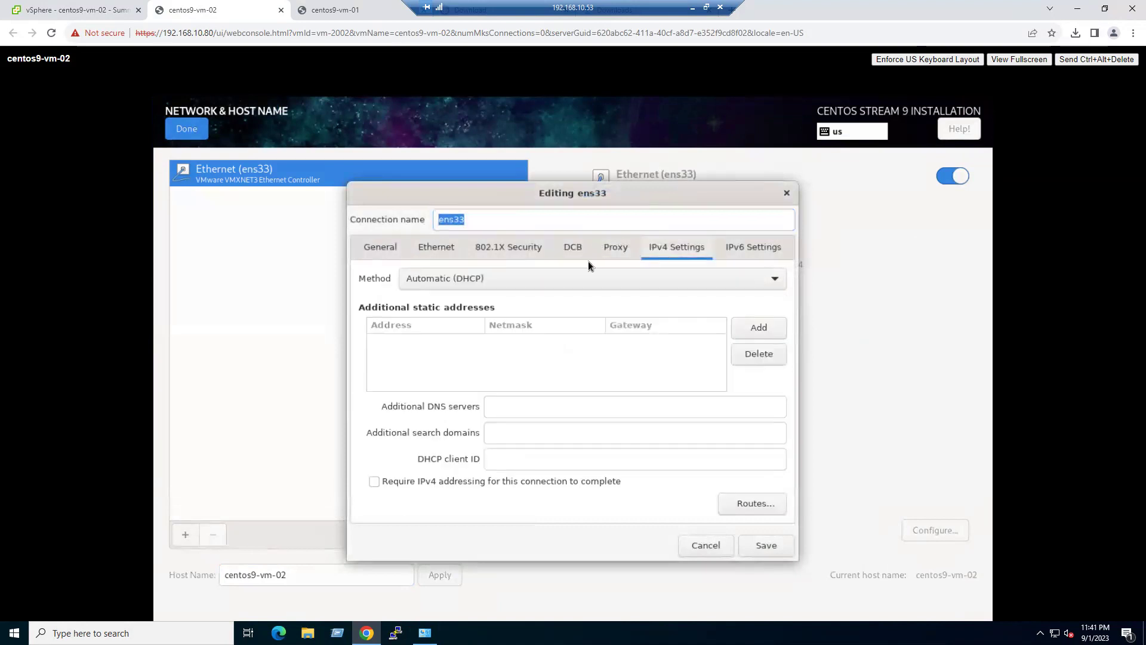
pyautogui.click(499, 278)
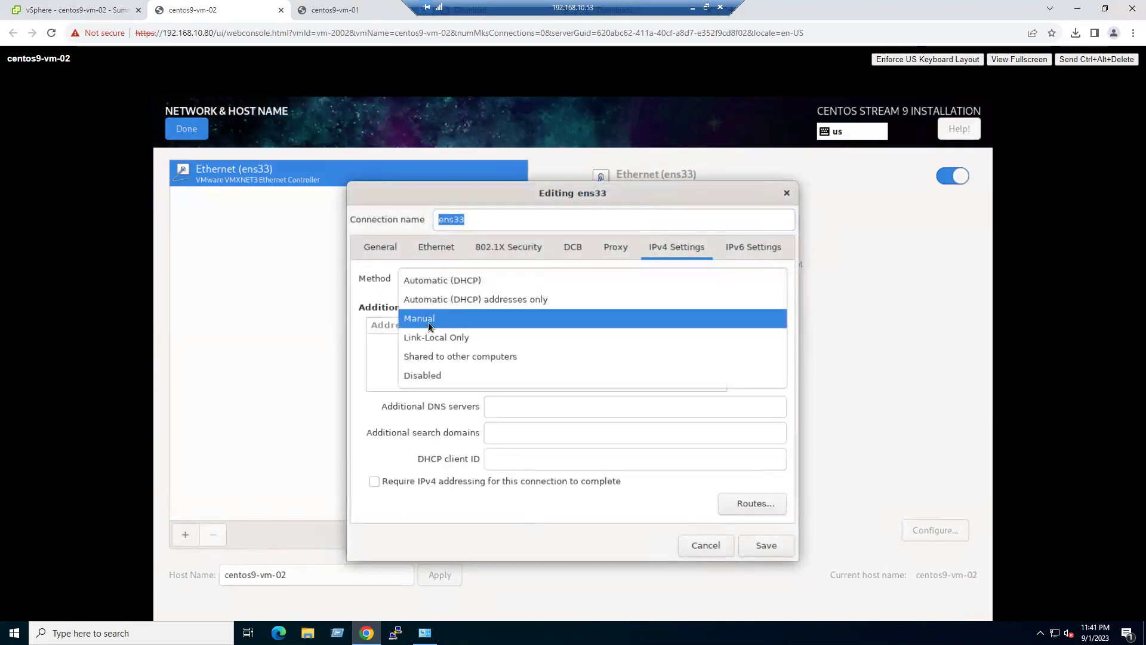
pyautogui.click(430, 322)
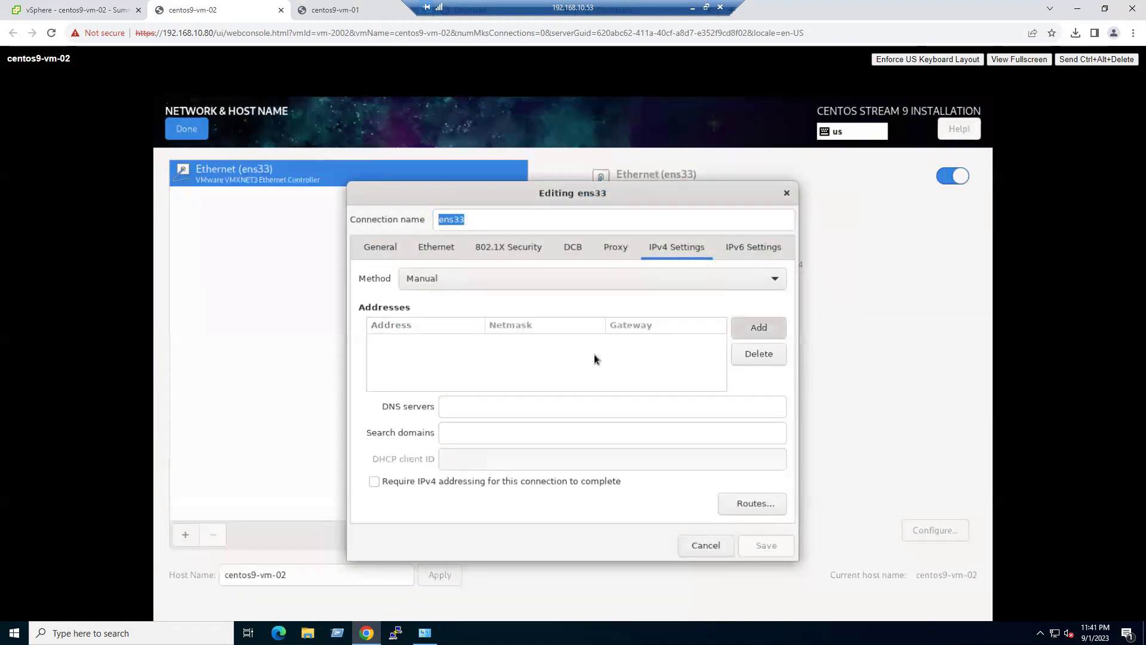
pyautogui.click(759, 328)
pyautogui.write('1')
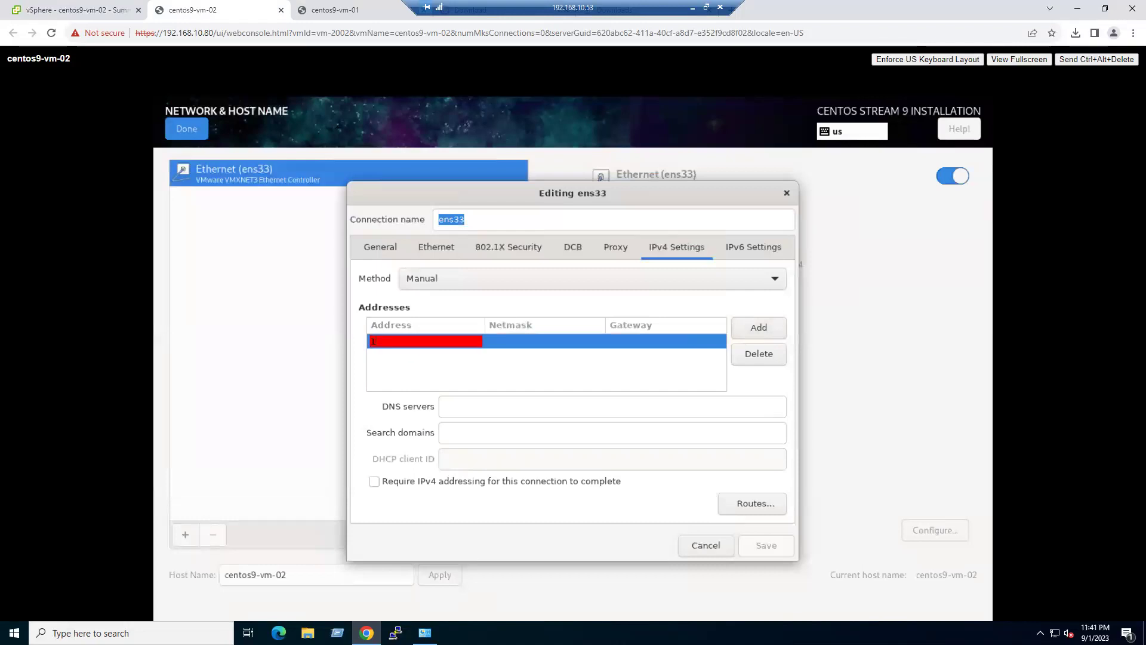
pyautogui.write('92.168.10.12')
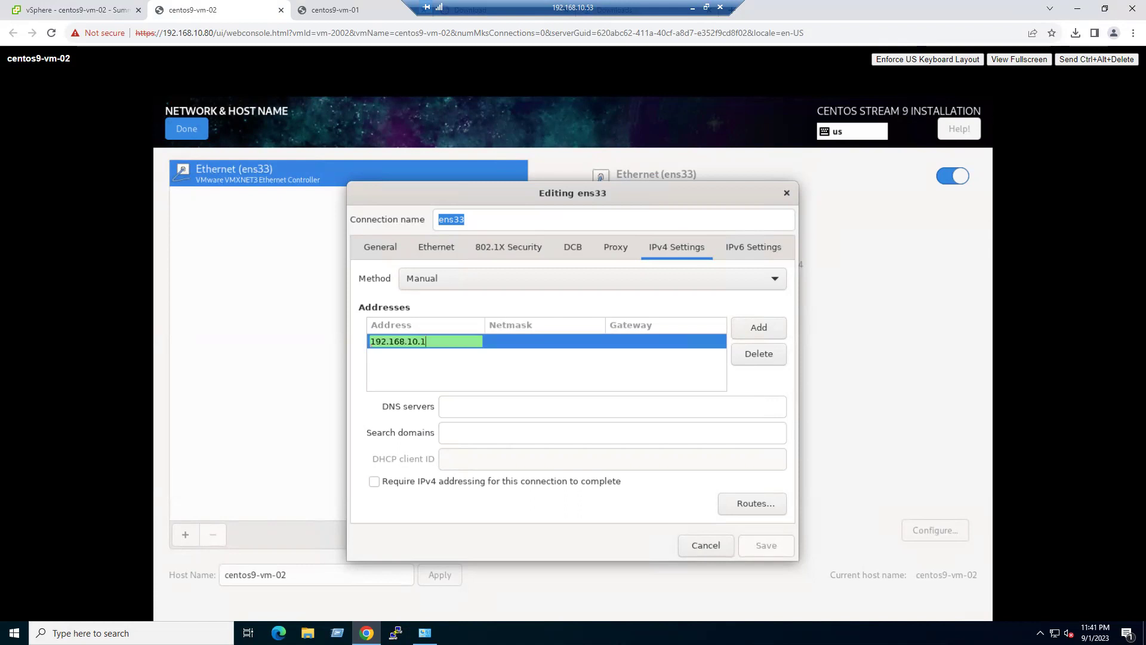
pyautogui.click(541, 342)
pyautogui.write('255.255.')
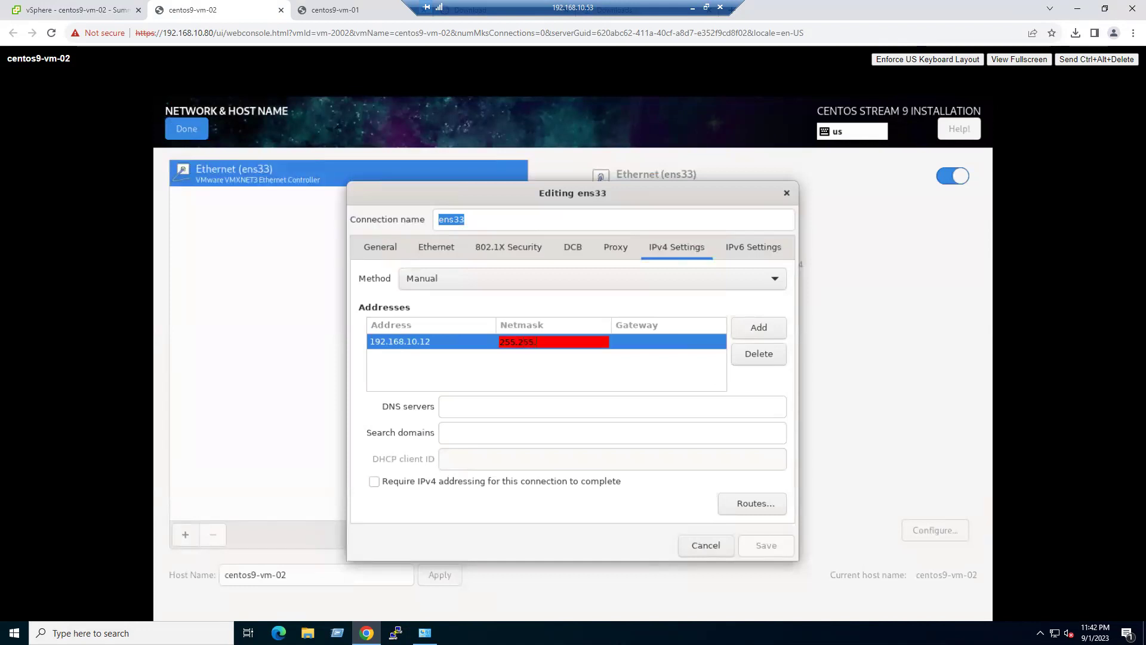
pyautogui.write('255.0')
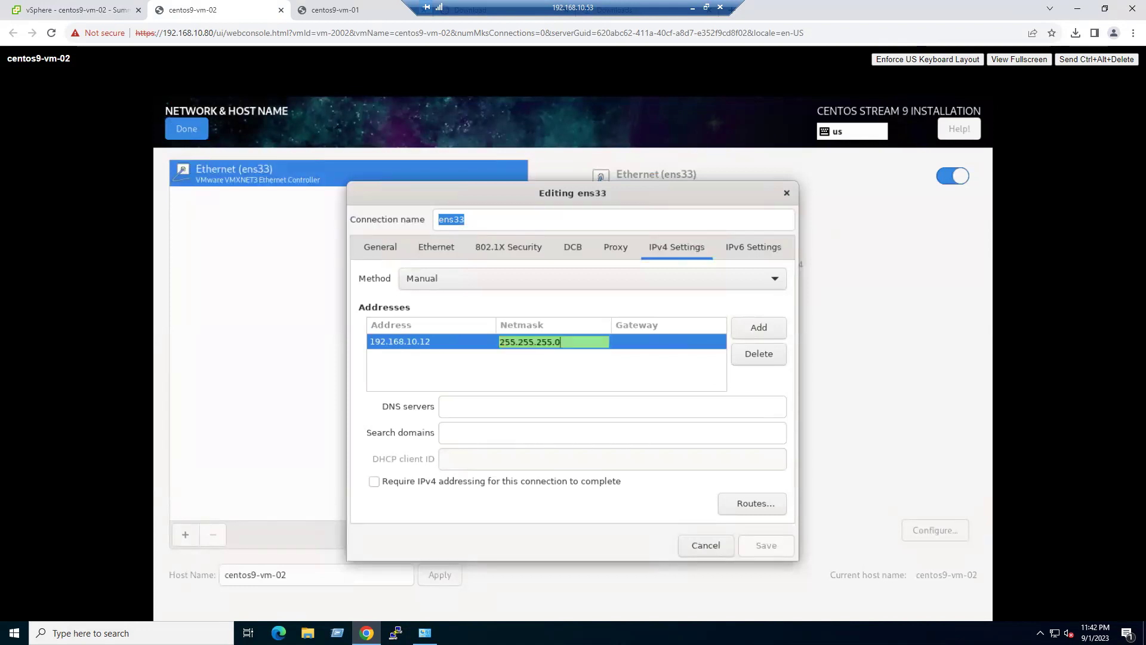
pyautogui.click(636, 341)
pyautogui.write('1')
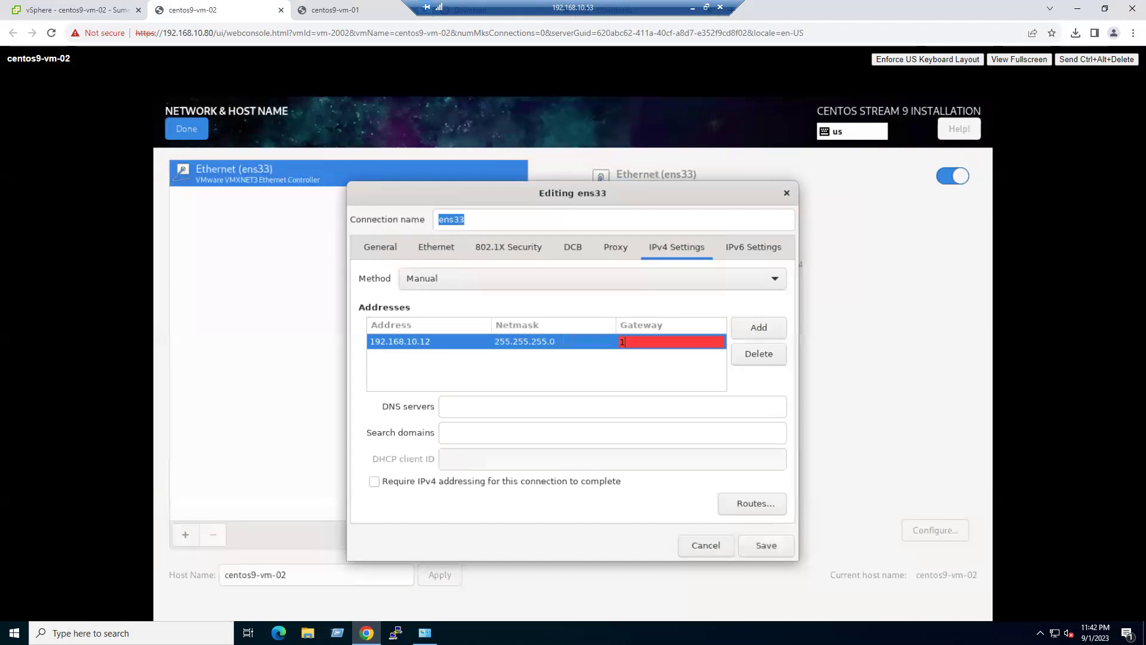
pyautogui.write('92.168.10.1')
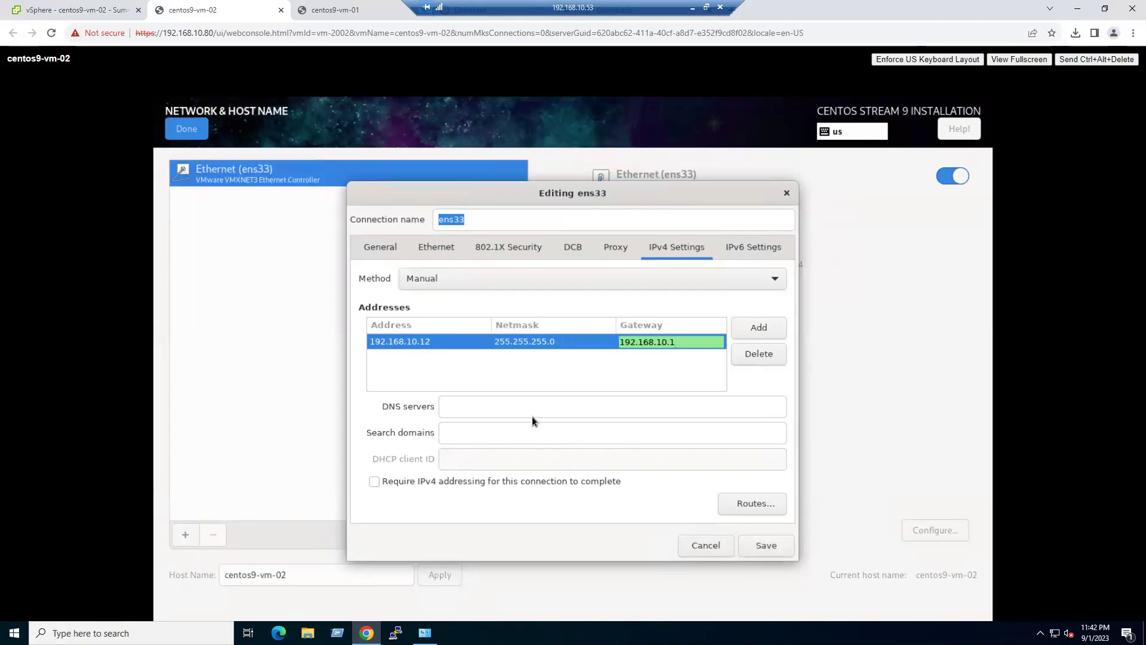
pyautogui.click(535, 413)
pyautogui.write('192')
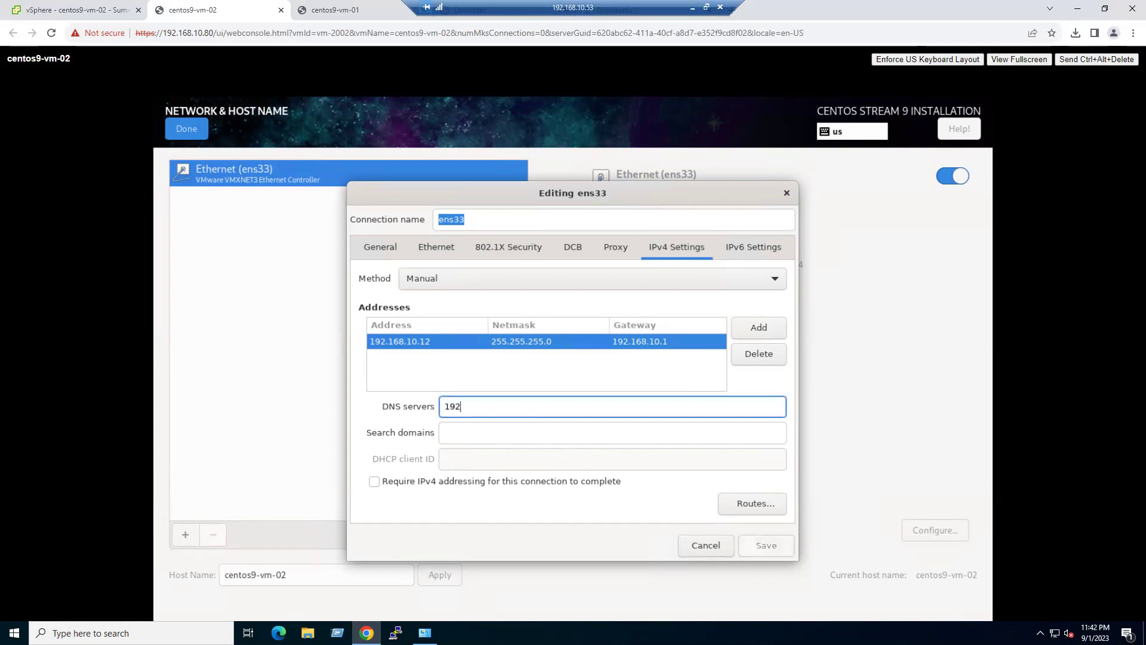
pyautogui.write('.168.10.53')
pyautogui.click(780, 541)
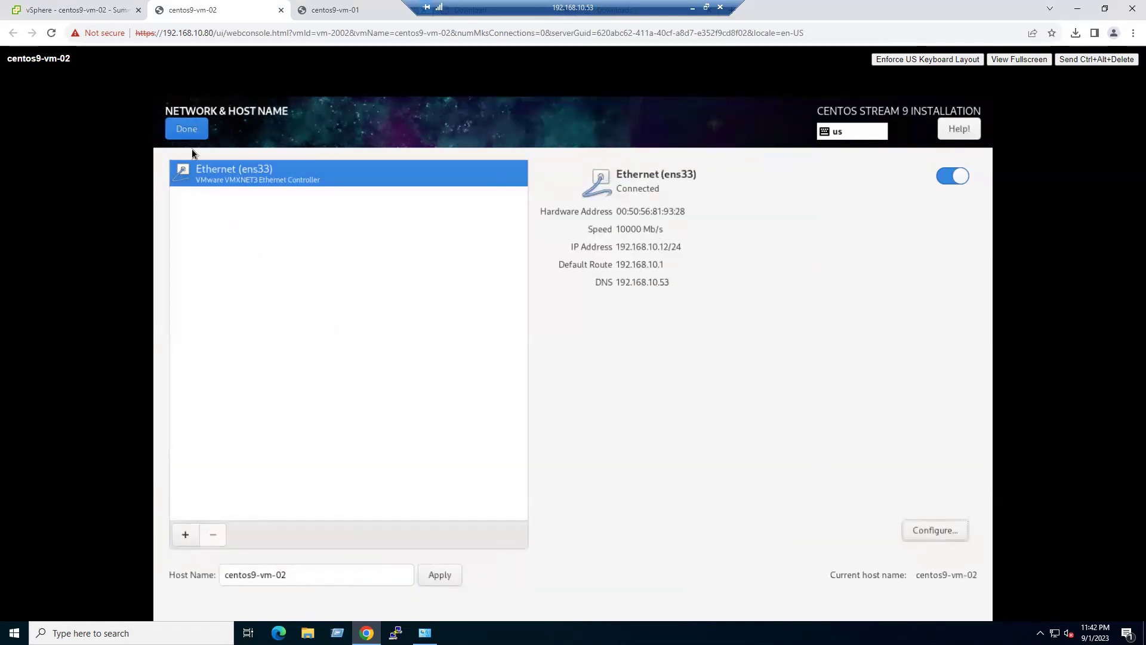
# - Set and confirm the root password with root SSH login allowed
pyautogui.click(186, 129)
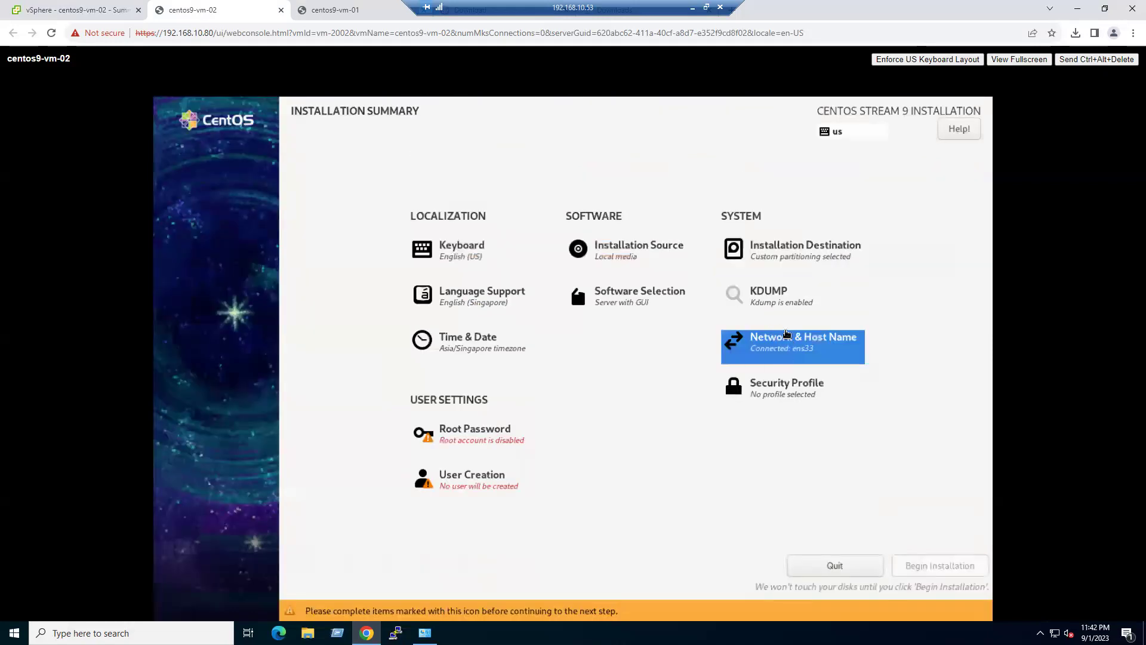
pyautogui.click(507, 445)
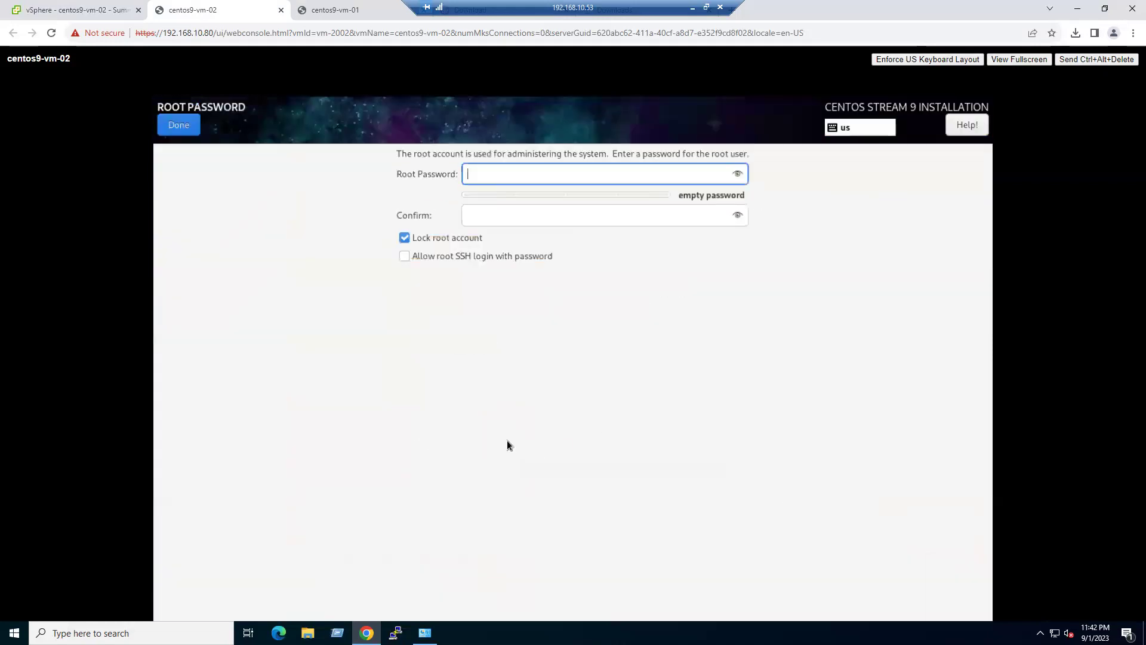
pyautogui.write('*******')
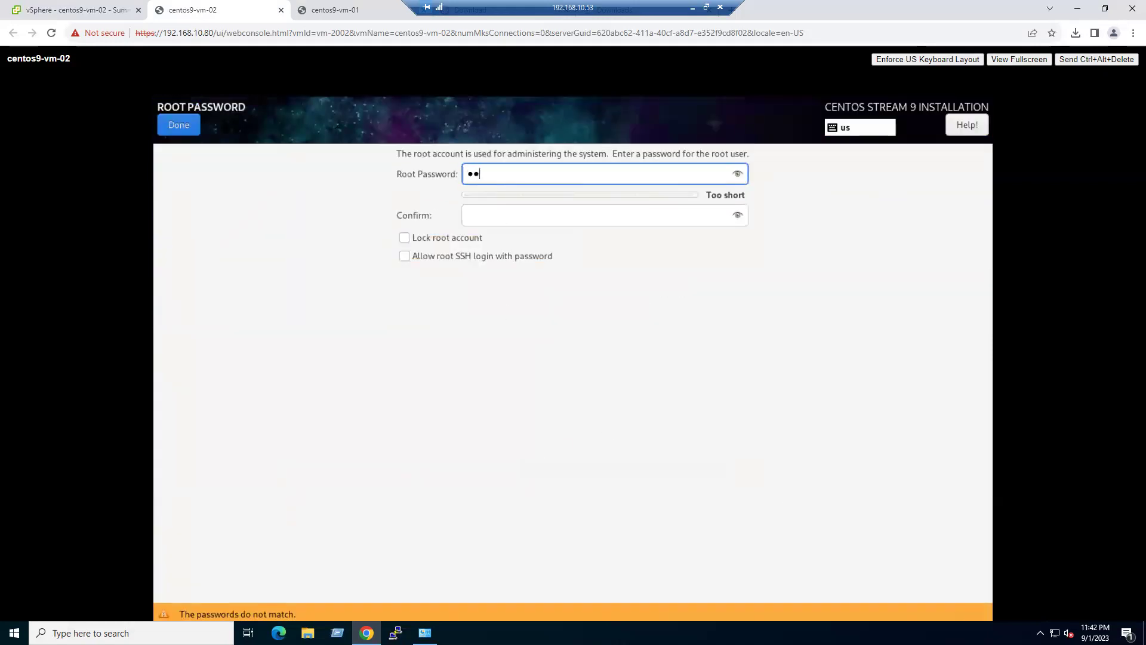
pyautogui.write('****')
pyautogui.press('Tab')
pyautogui.write('***********')
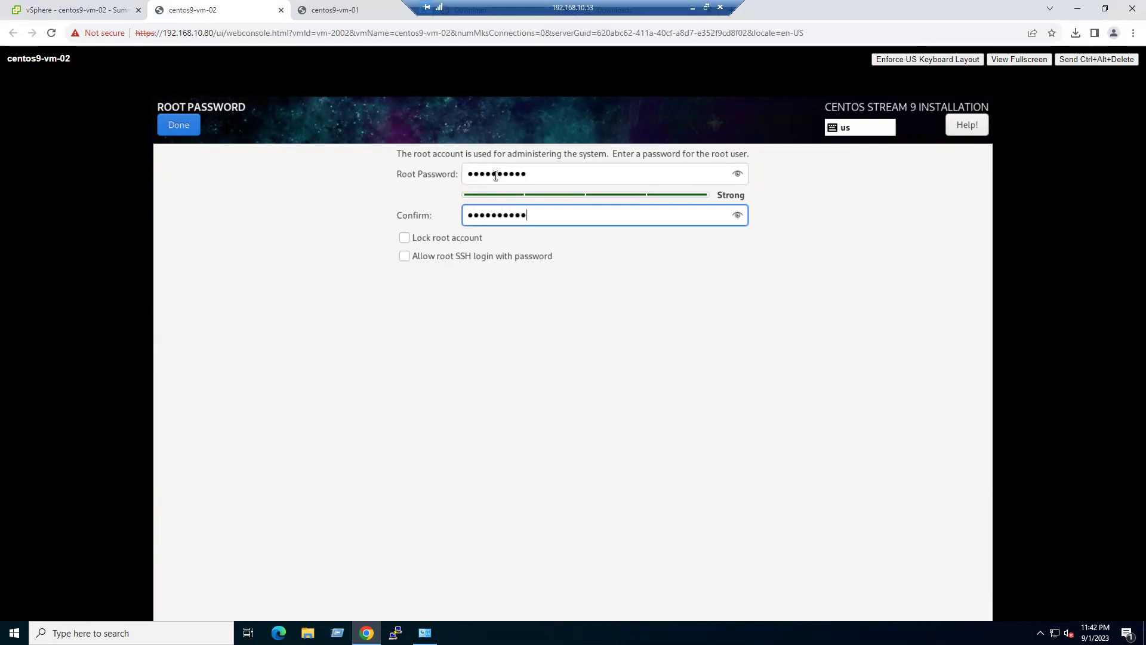
pyautogui.click(475, 256)
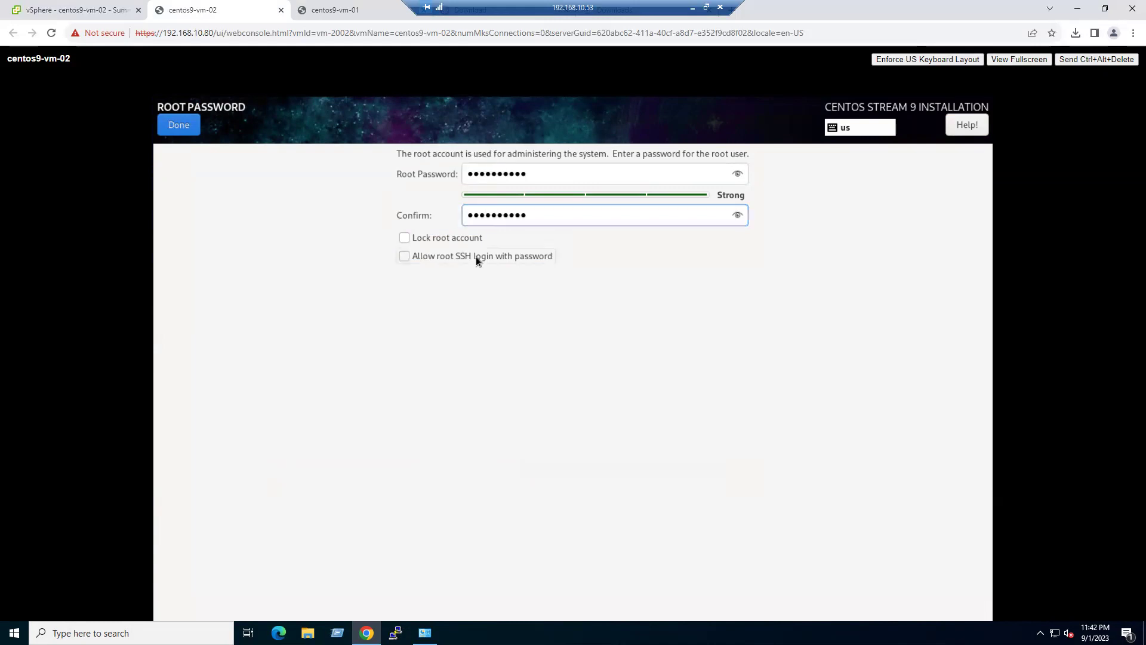
pyautogui.click(184, 127)
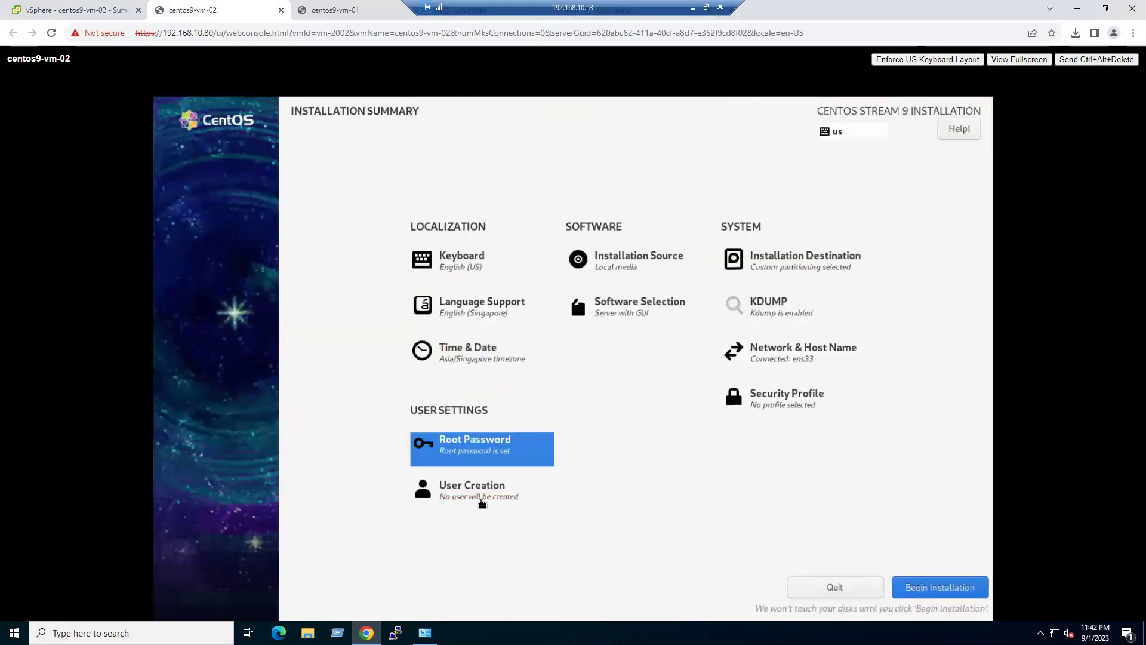
# - Create an administrator user with a full name and password, retyping the mismatched confirmation
pyautogui.click(482, 486)
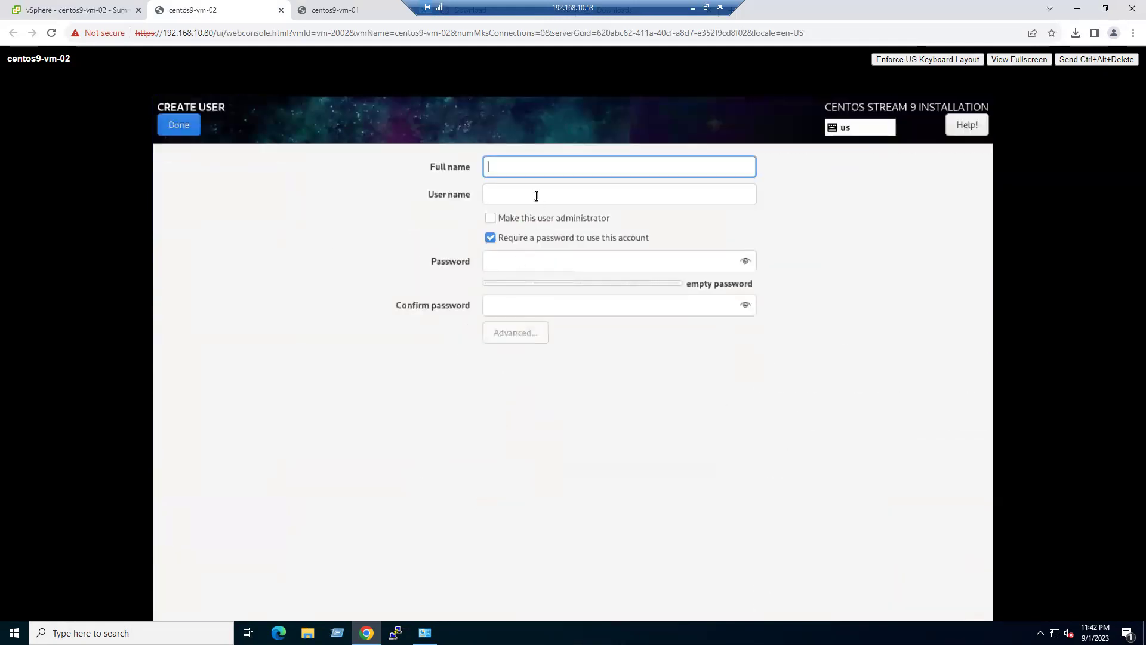
pyautogui.write('gcg')
pyautogui.press('Tab')
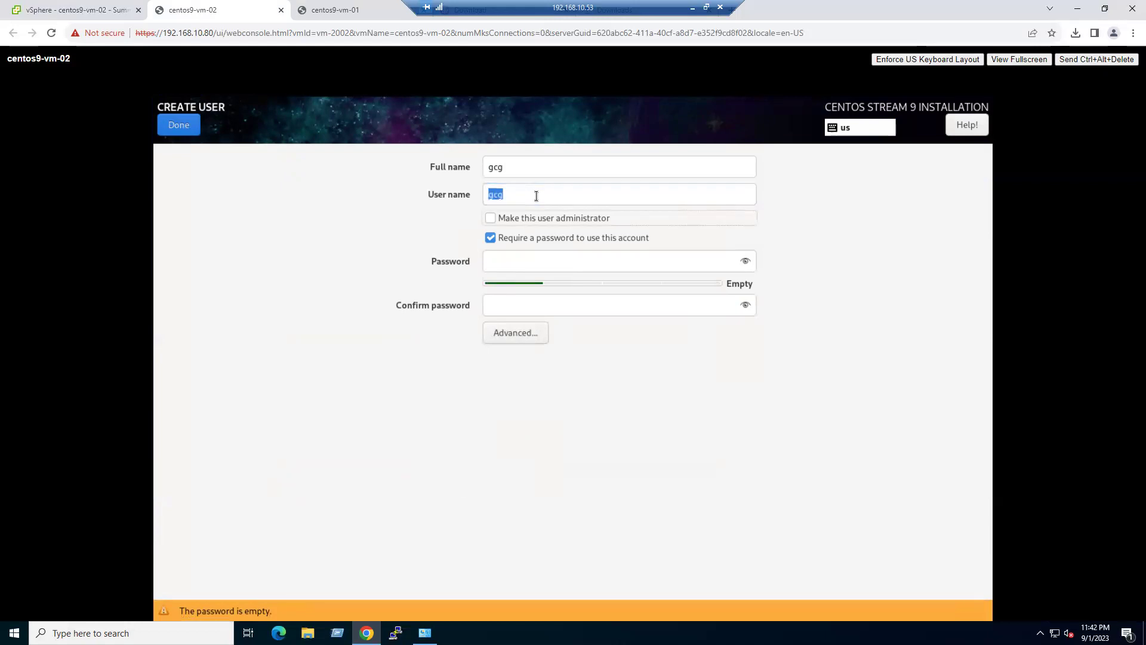
pyautogui.click(569, 219)
pyautogui.click(530, 267)
pyautogui.write('123456')
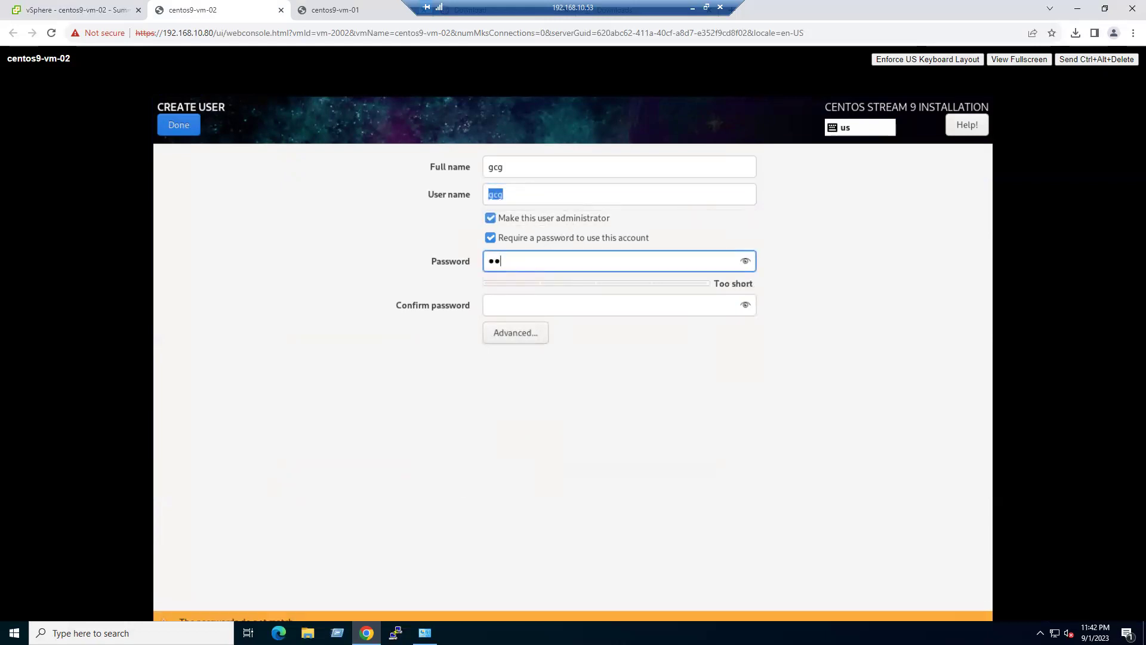
pyautogui.write('7890')
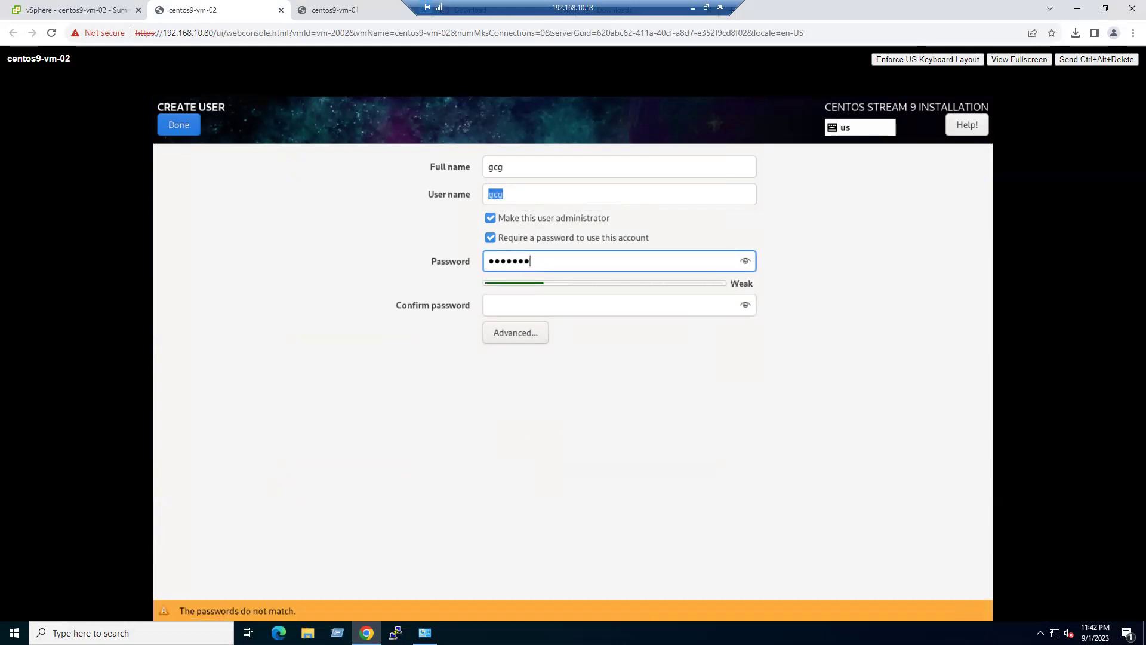
pyautogui.press('Tab')
pyautogui.write('1234567890')
pyautogui.click(185, 124)
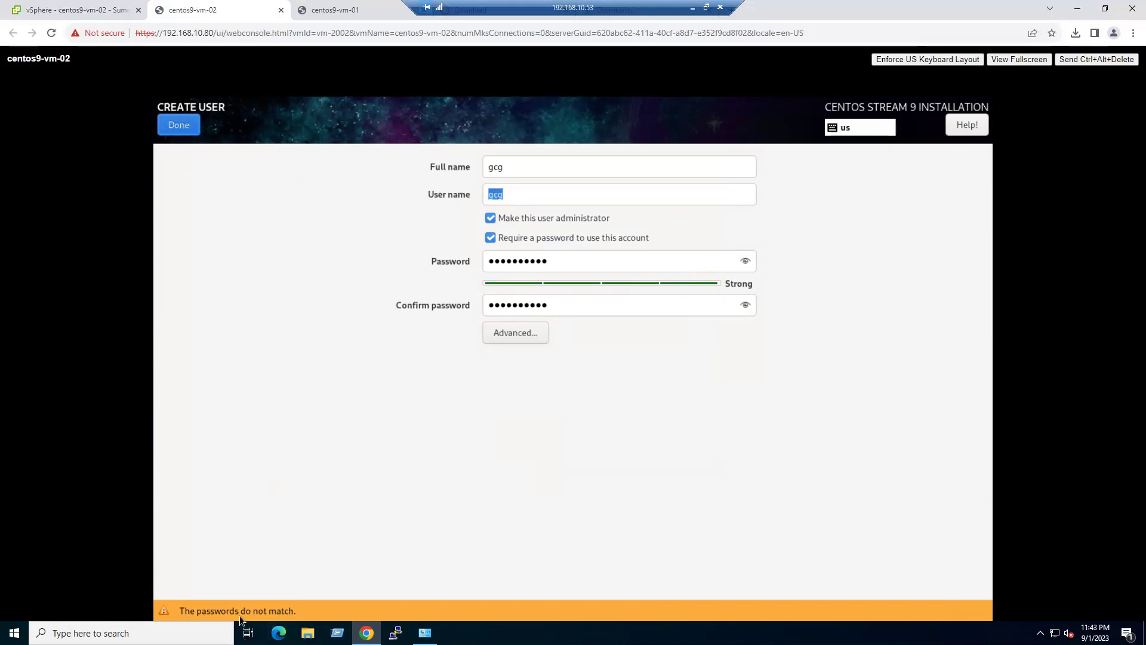
pyautogui.click(577, 298)
pyautogui.moveTo(593, 302); pyautogui.dragTo(460, 306)
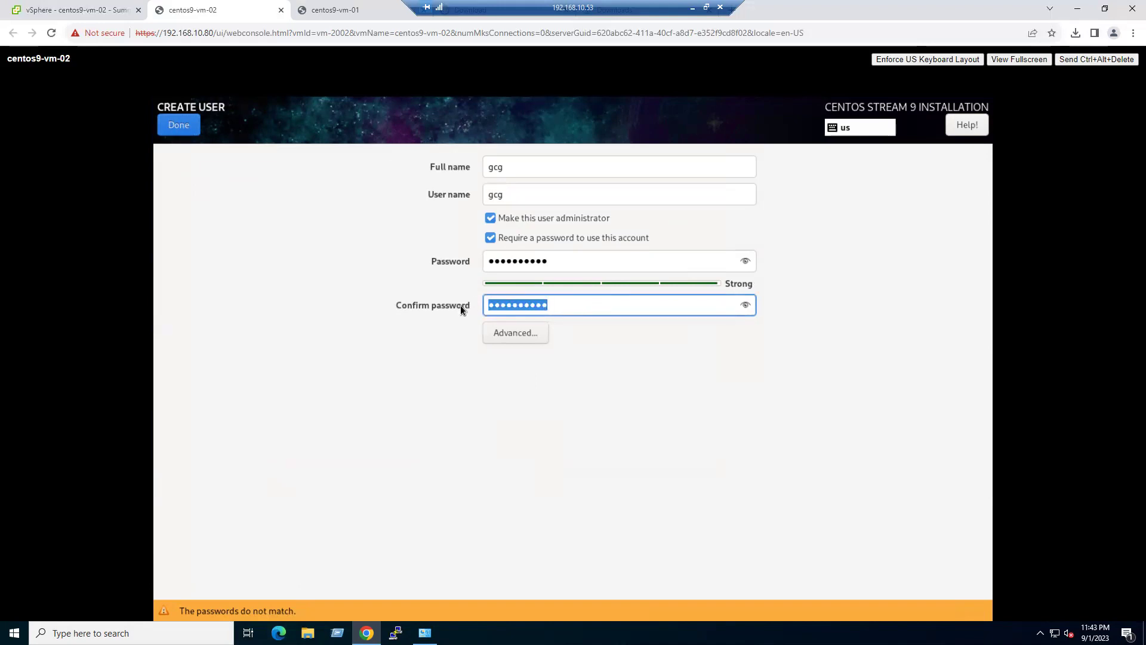
pyautogui.write('••••••••••')
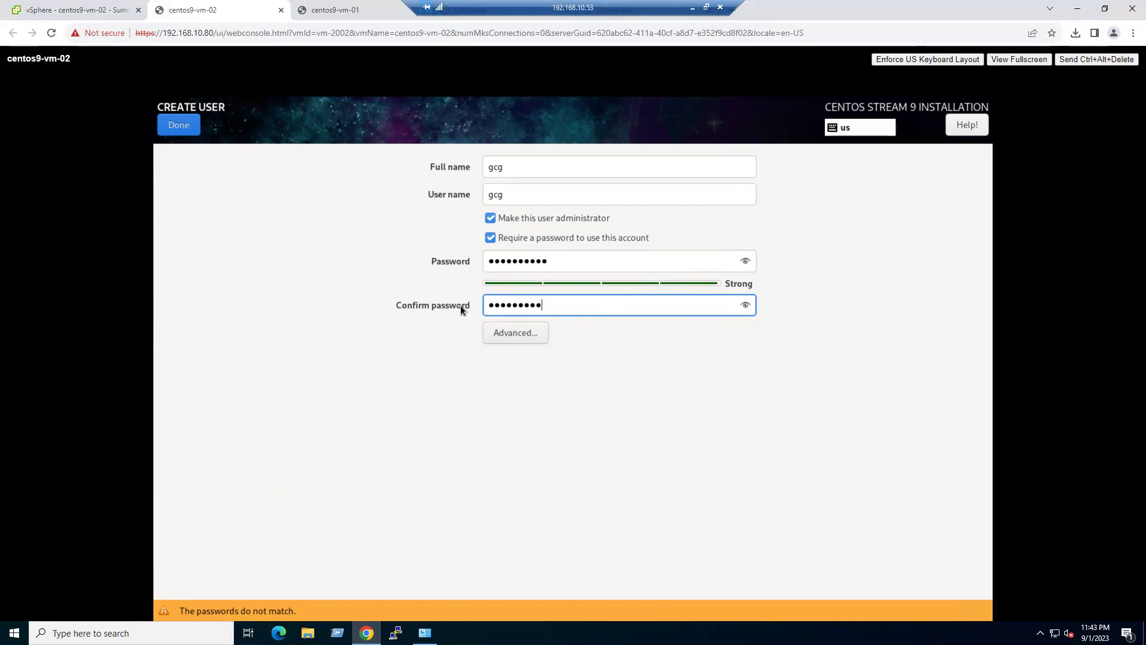
pyautogui.click(192, 134)
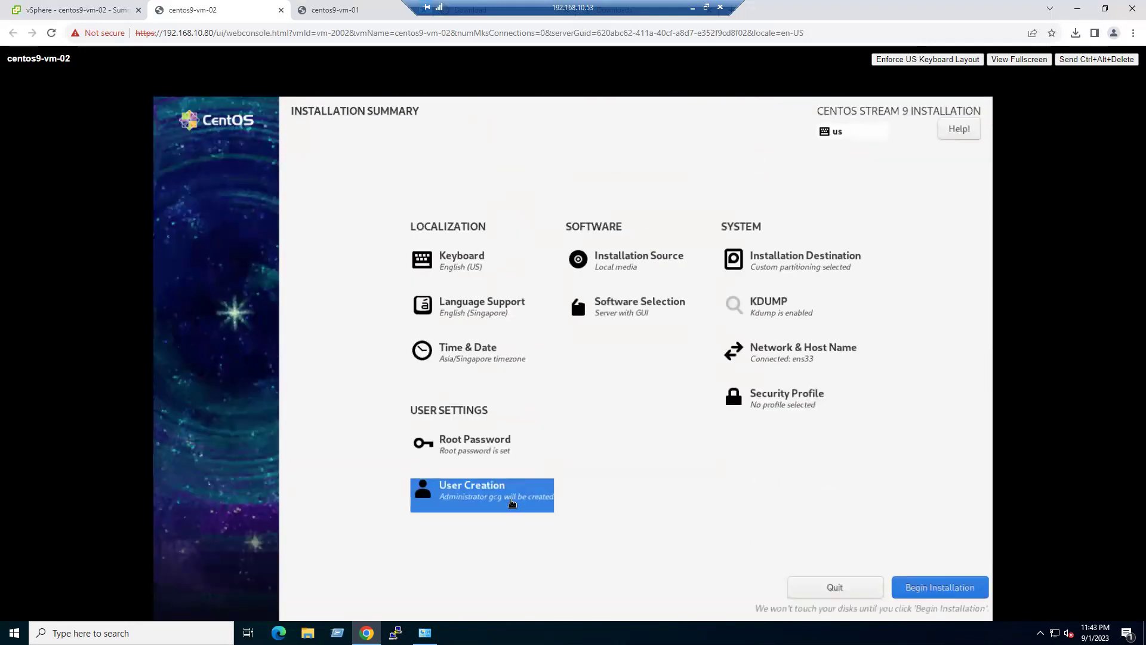
# - Begin installing CentOS on centos9-vm-02, then switch to centos9-vm-01's console tab
pyautogui.click(939, 586)
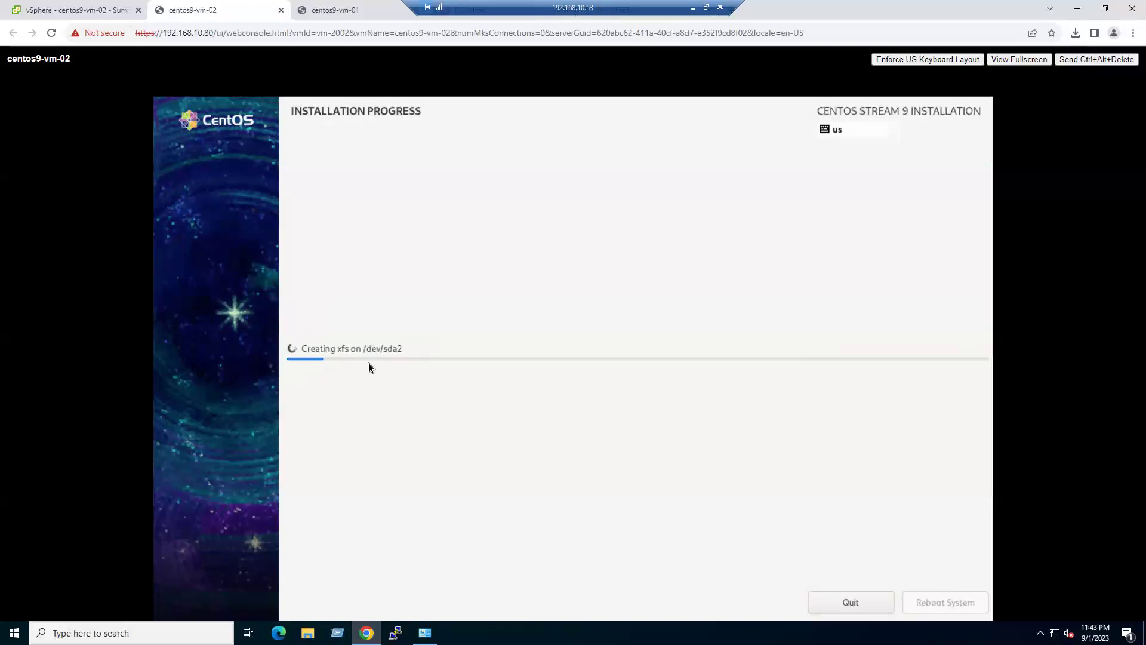
pyautogui.click(353, 11)
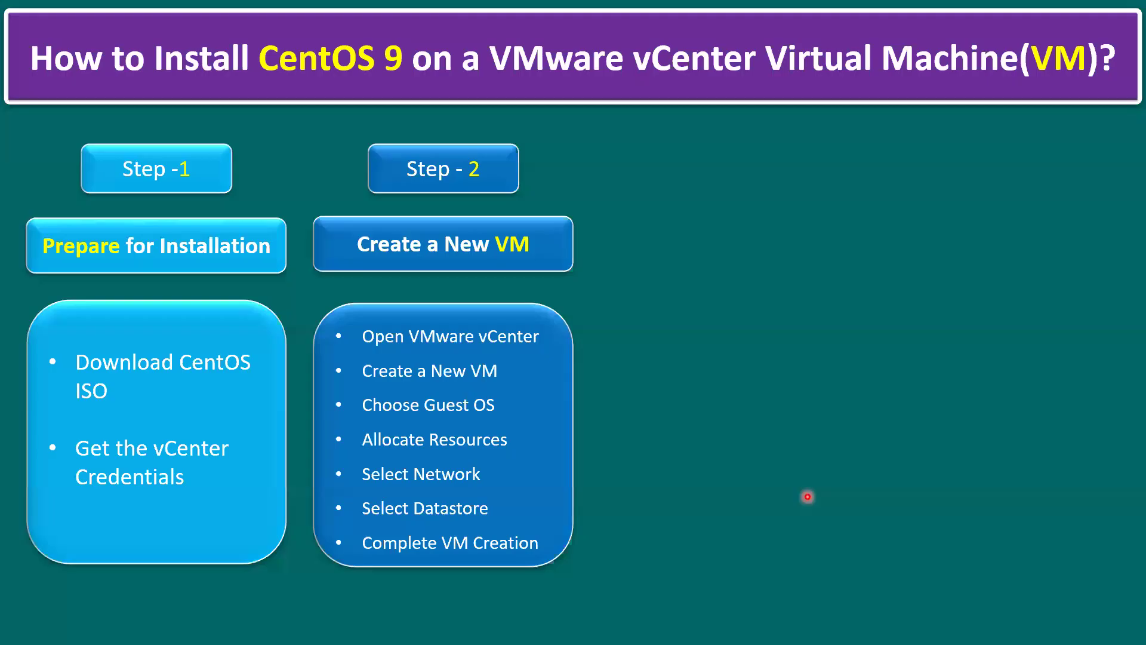
# - Advance the overview slide animation to show the Step - 3 Install CentOS on the VM column
pyautogui.click(228, 386)
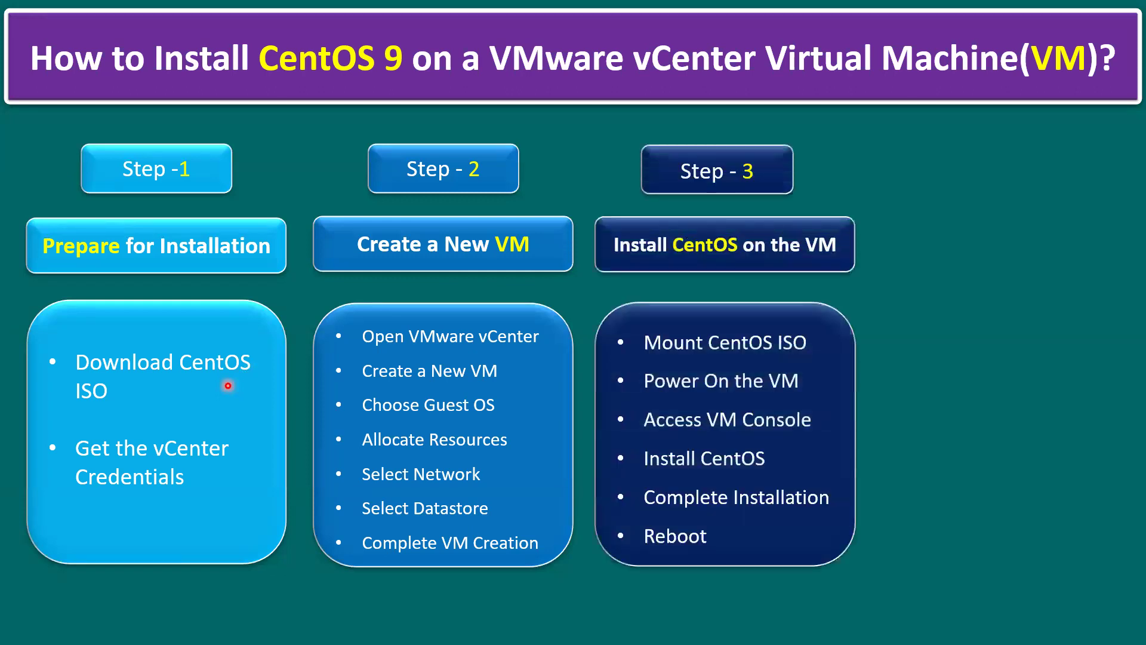
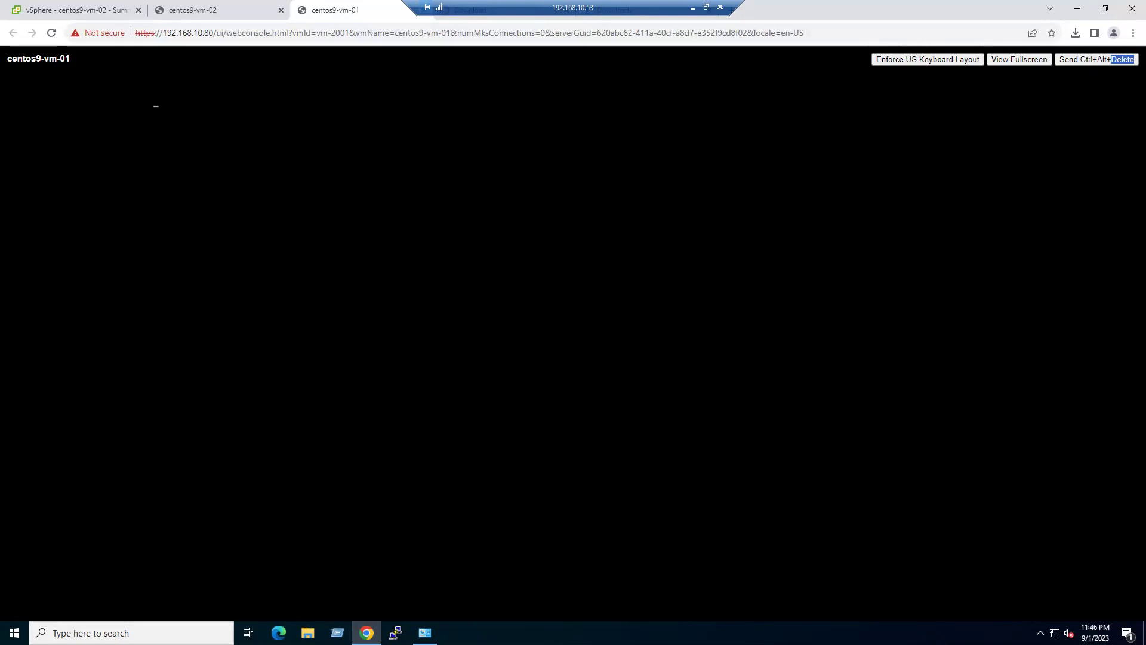
# - Check centos9-vm-02's installation progress, then return to centos9-vm-01's login screen
pyautogui.click(214, 9)
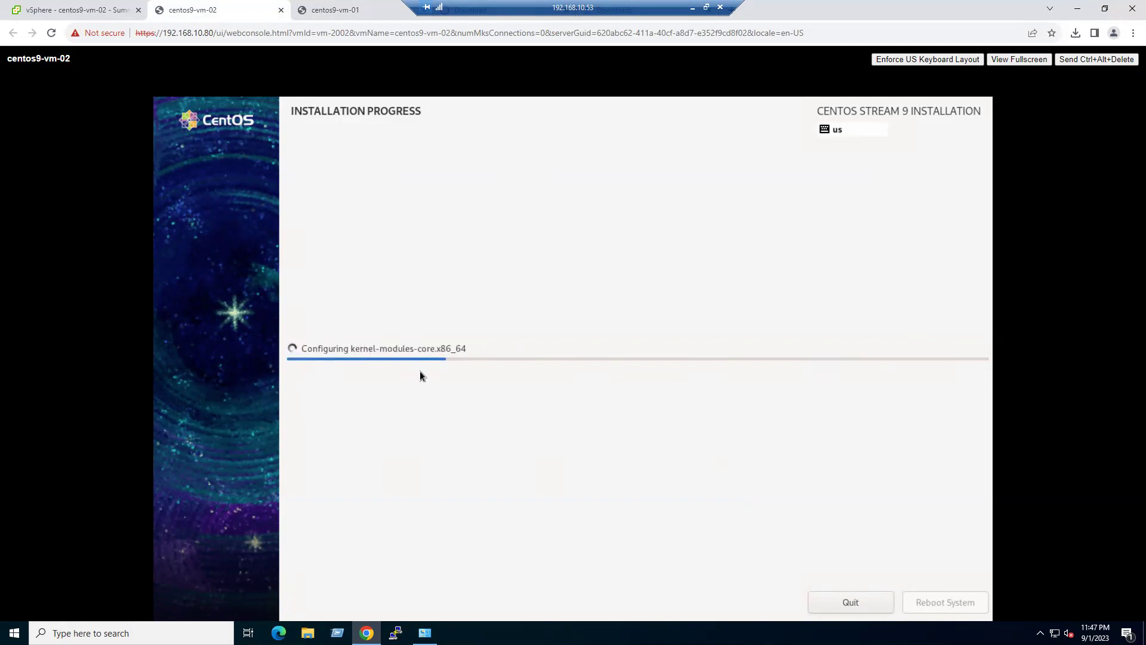
pyautogui.click(345, 9)
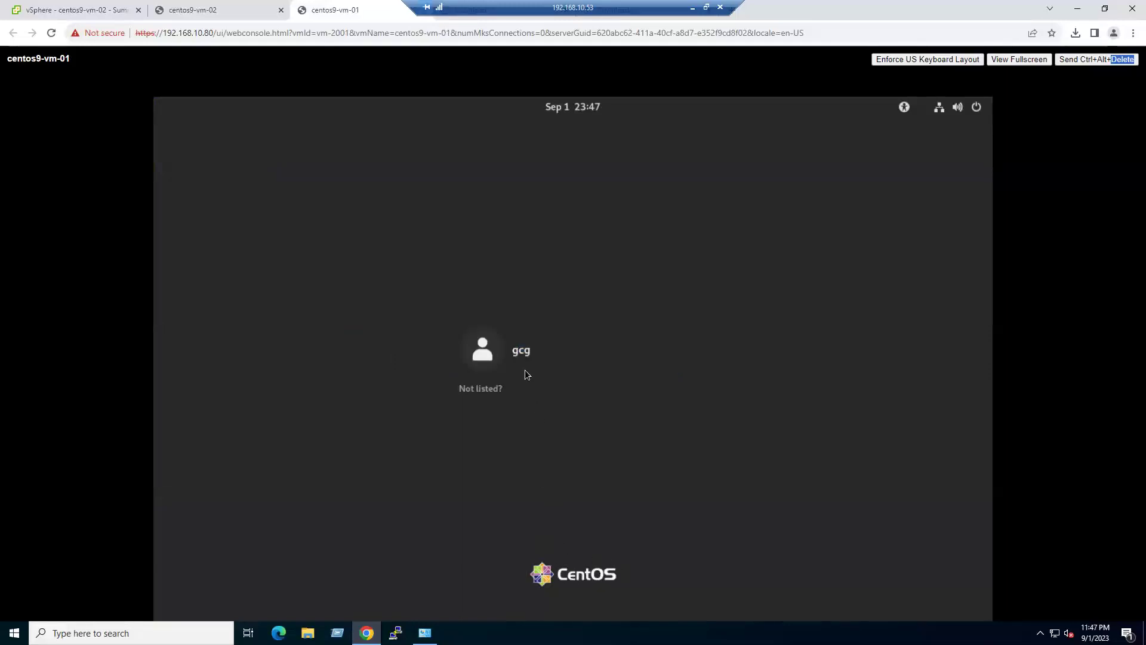
# - Log in to centos9-vm-01 as the user account with its password
pyautogui.click(524, 350)
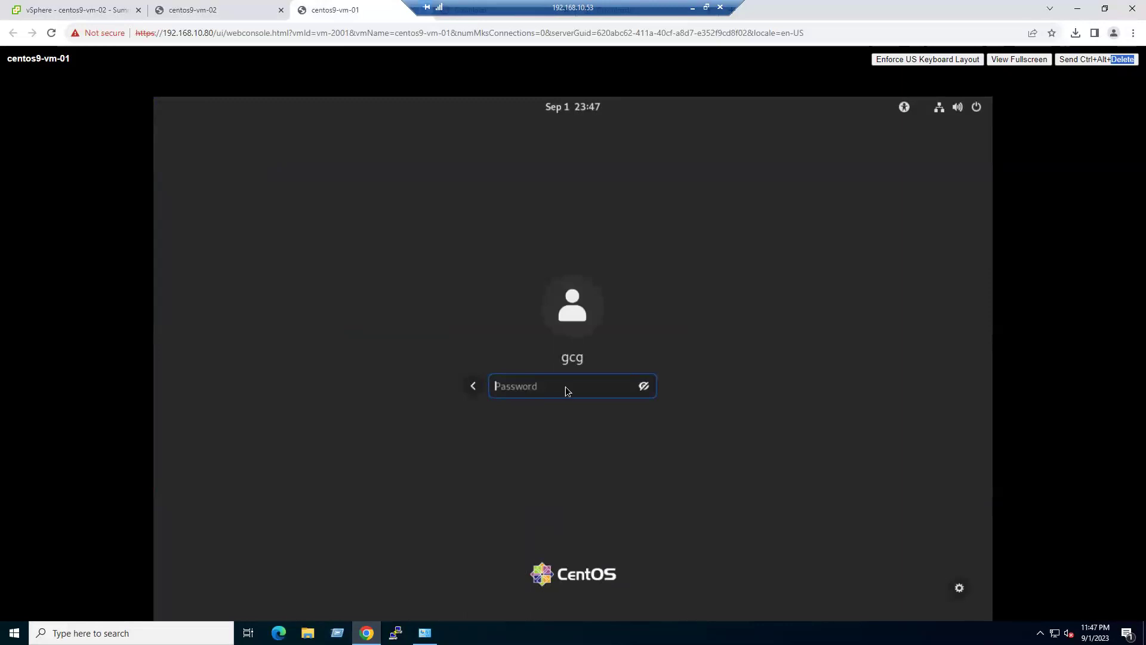
pyautogui.write('••••••••••')
pyautogui.press('Return')
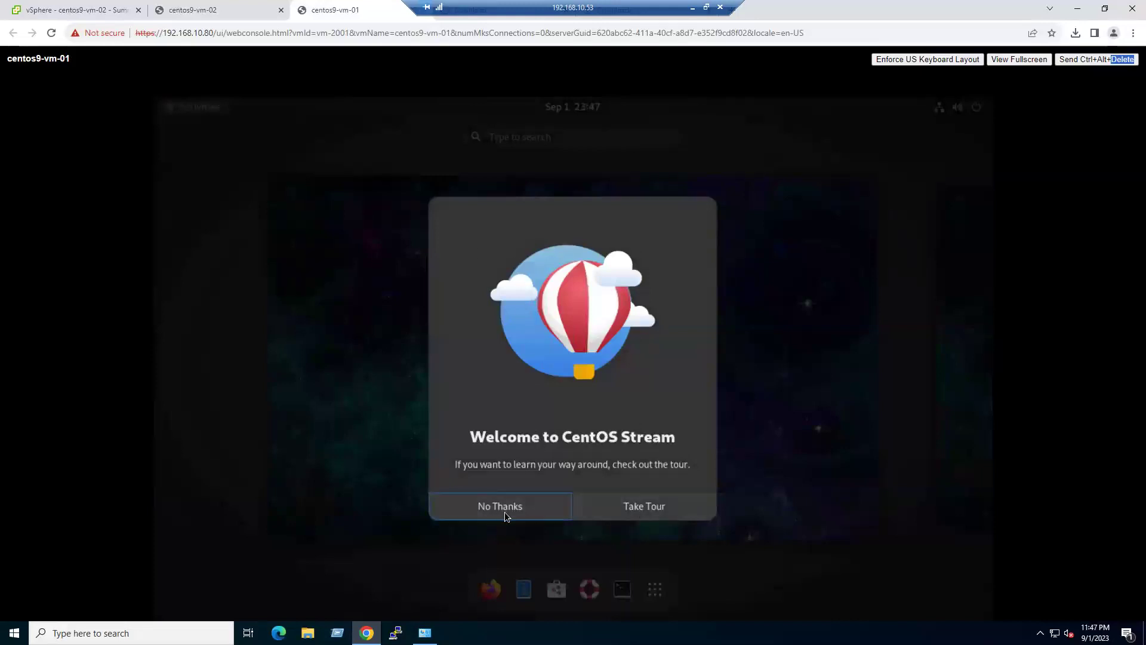
# - Skip the welcome tour and launch a Terminal from the Activities dash
pyautogui.click(504, 510)
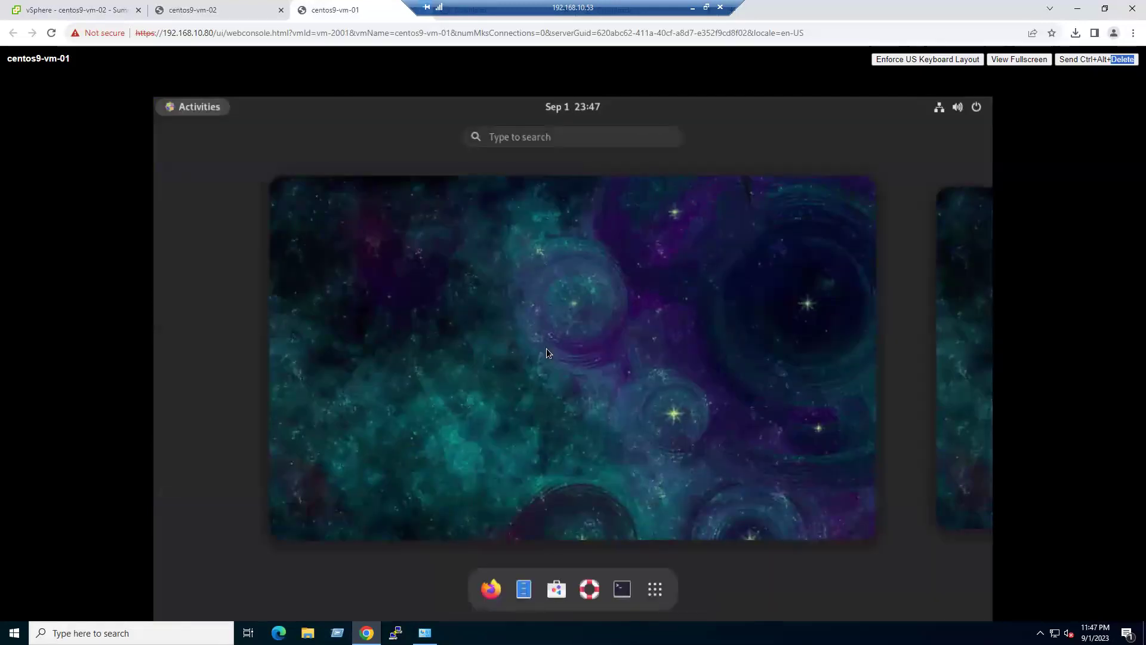
pyautogui.click(547, 349)
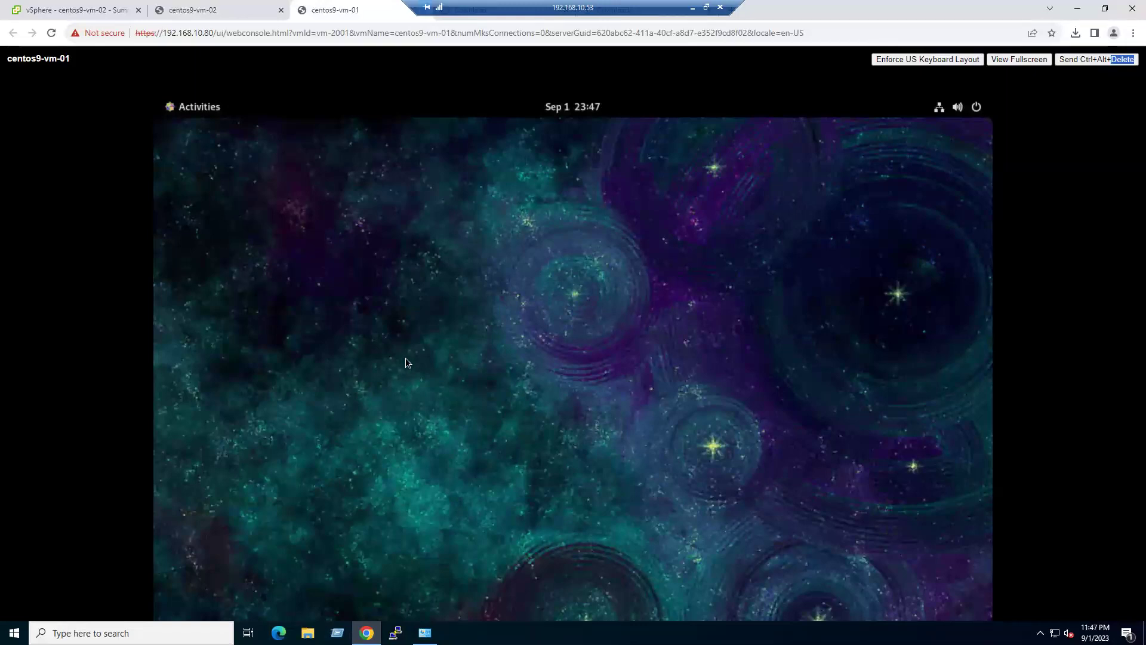
pyautogui.click(198, 110)
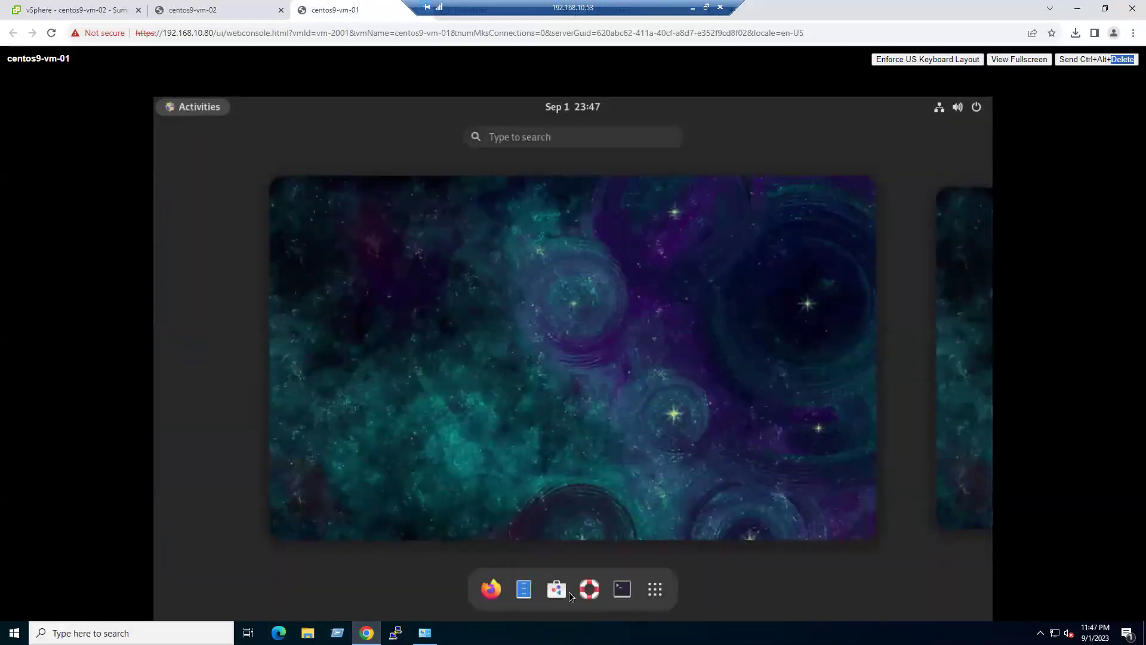
pyautogui.click(625, 591)
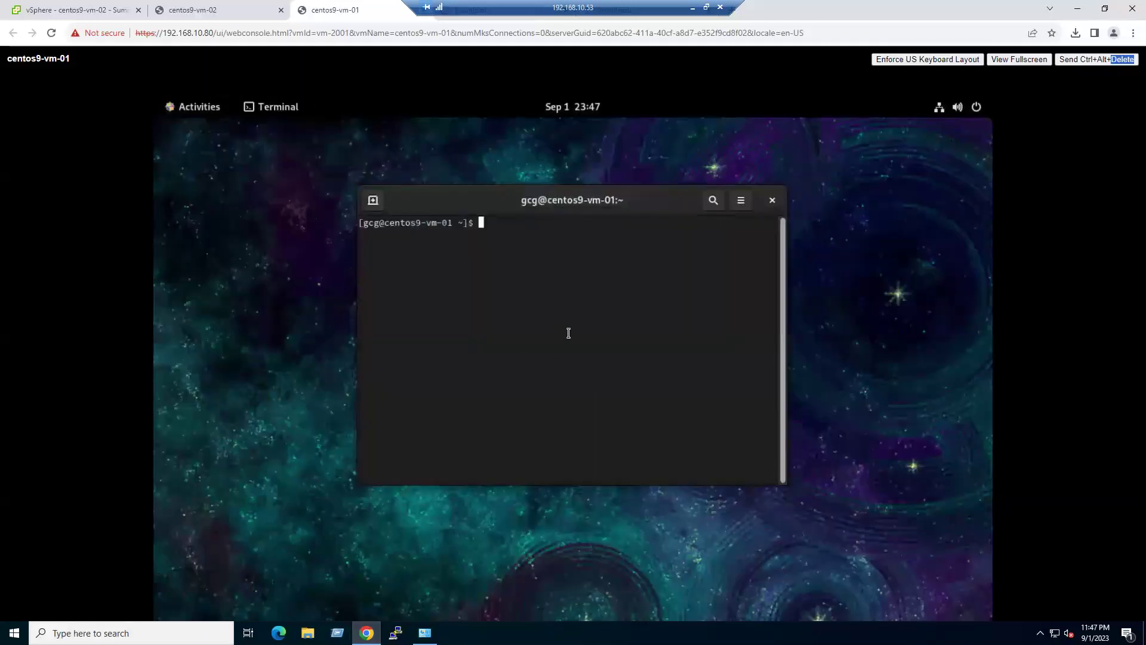
# - Switch to root with su and the root password
pyautogui.write('su')
pyautogui.press('Return')
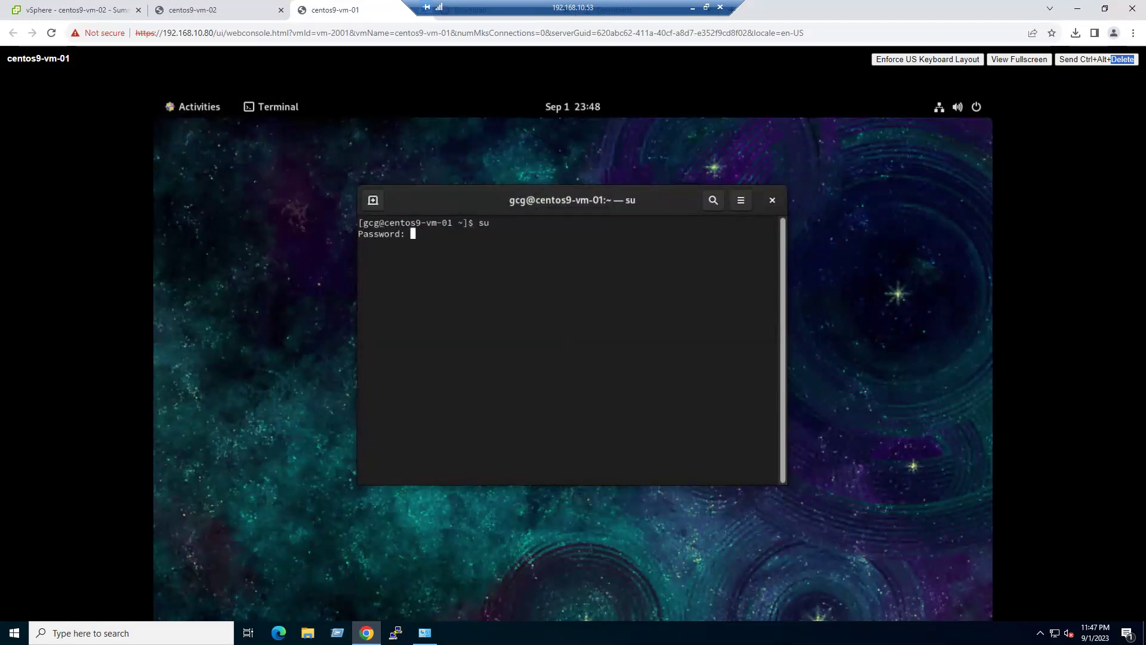
pyautogui.press('Return')
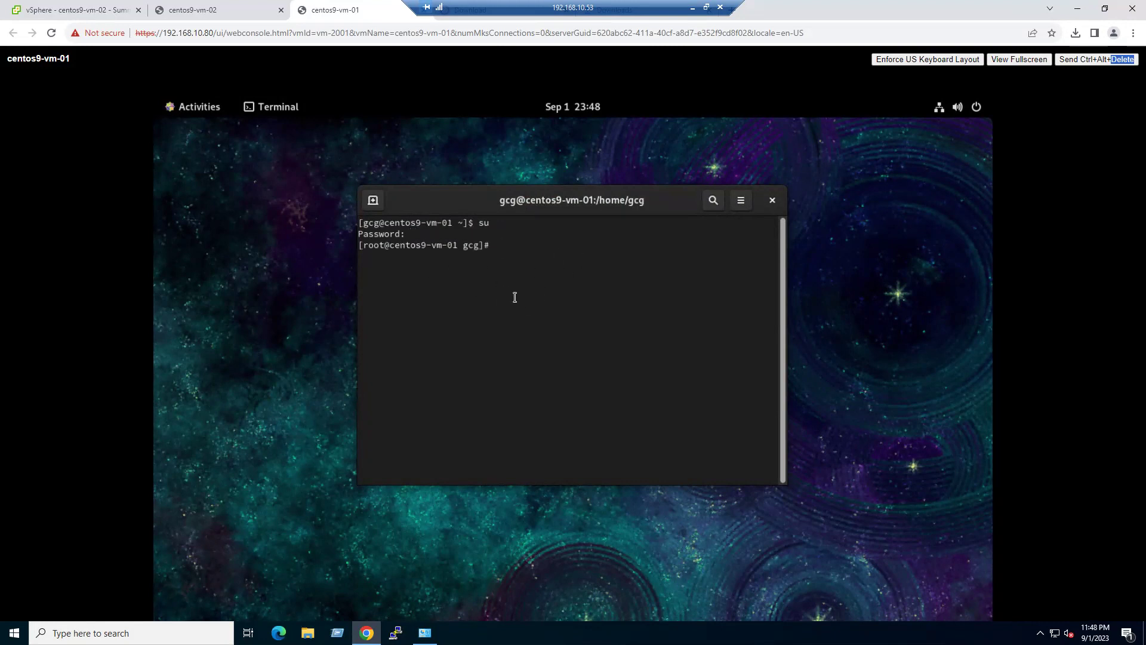
# - Run hostnamectl and highlight the static hostname and CentOS Stream 9 operating system lines
pyautogui.write('hostnamectl')
pyautogui.press('Return')
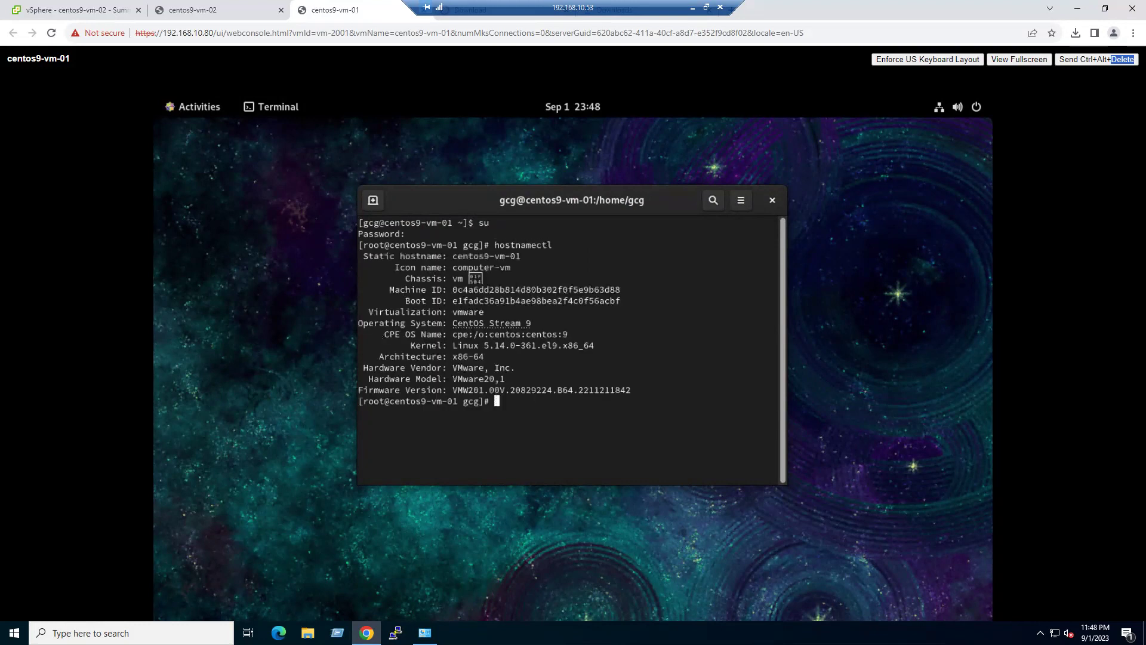
pyautogui.moveTo(464, 256); pyautogui.dragTo(520, 253)
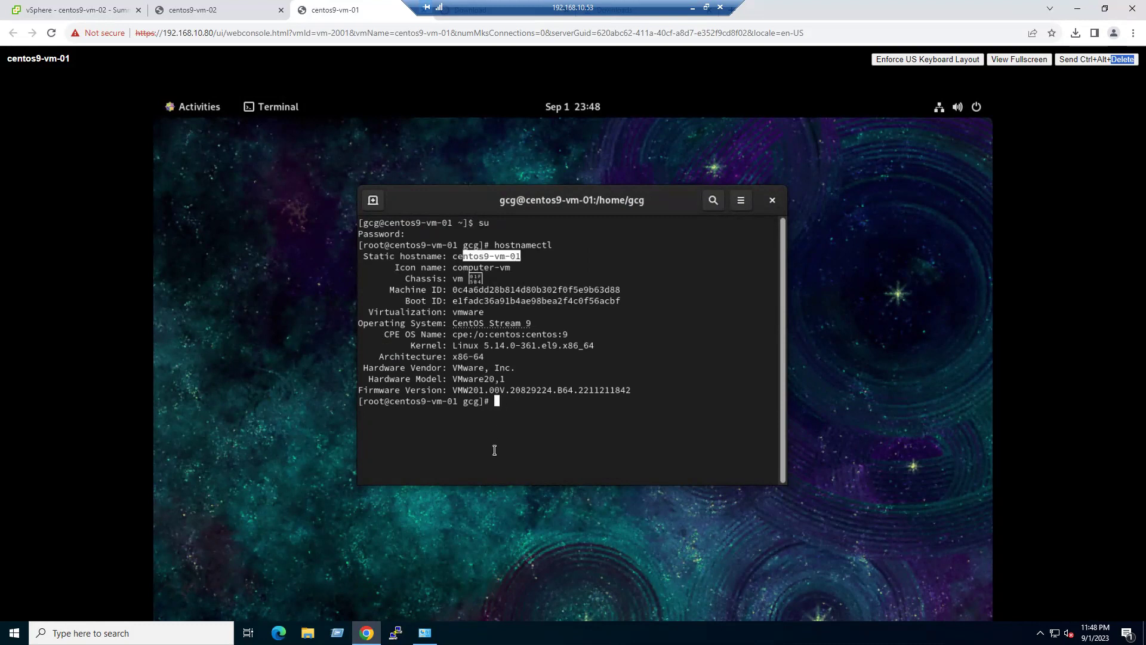
pyautogui.moveTo(453, 323); pyautogui.dragTo(531, 323)
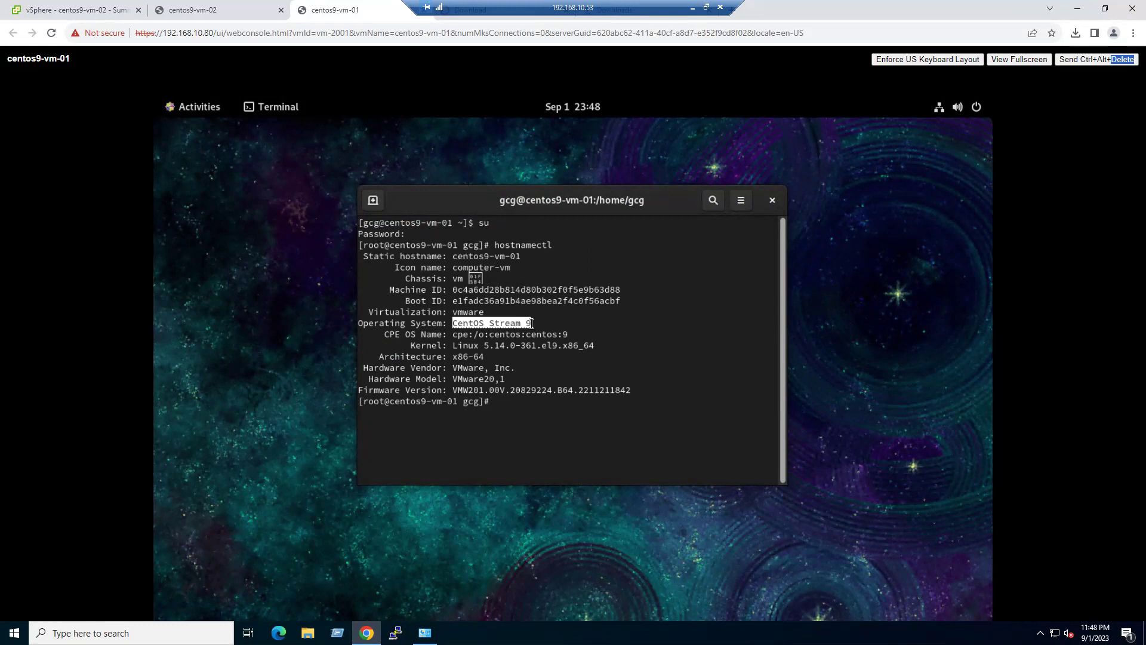
pyautogui.click(539, 446)
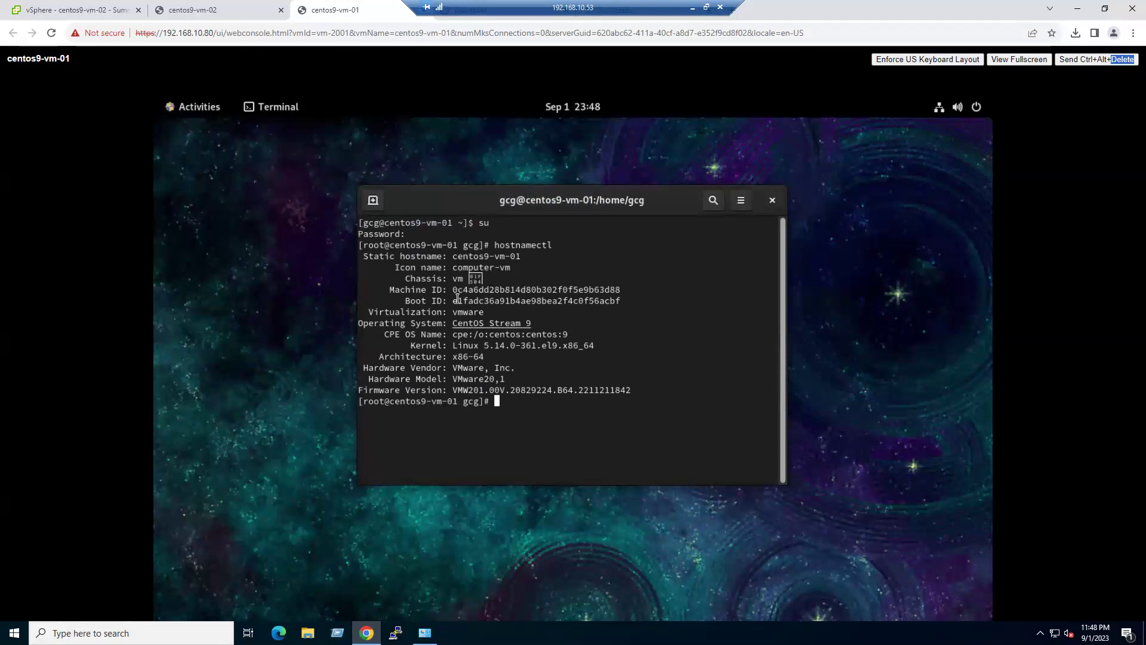
# - Confirm centos9-vm-01's summary shows VMware Tools Running, Guest Managed
pyautogui.click(74, 7)
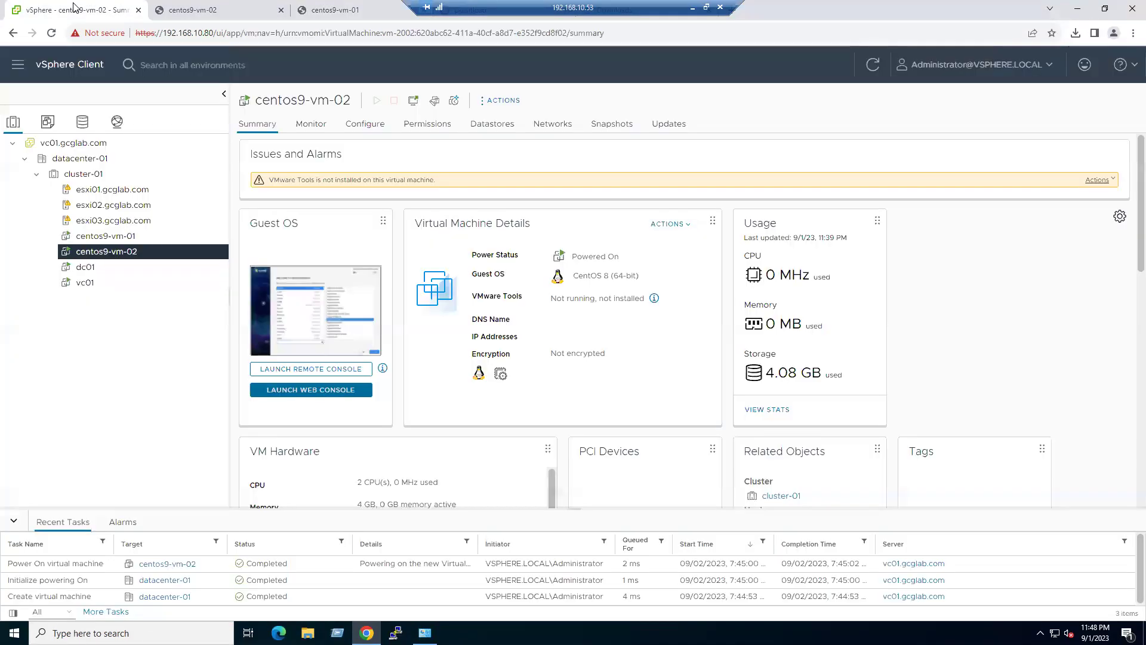
pyautogui.click(122, 236)
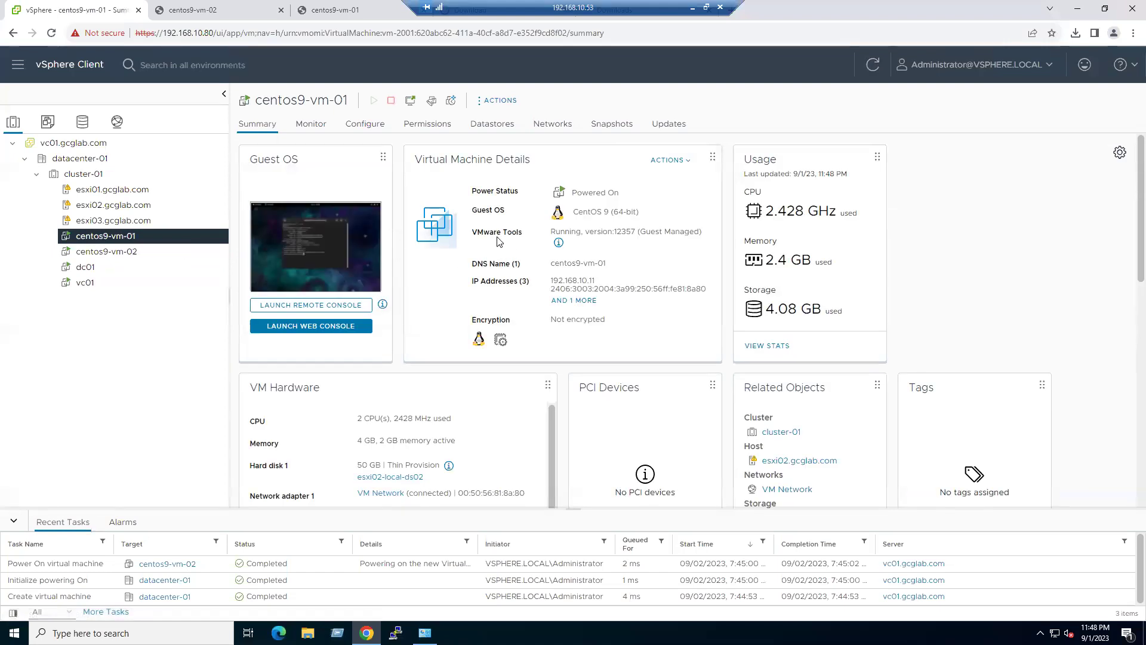
pyautogui.moveTo(477, 231); pyautogui.dragTo(546, 235)
pyautogui.doubleClick(563, 231)
pyautogui.moveTo(643, 232); pyautogui.dragTo(700, 228)
pyautogui.doubleClick(561, 231)
# - Confirm centos9-vm-02's VMware Tools shows not installed, then return to centos9-vm-01's console
pyautogui.click(137, 251)
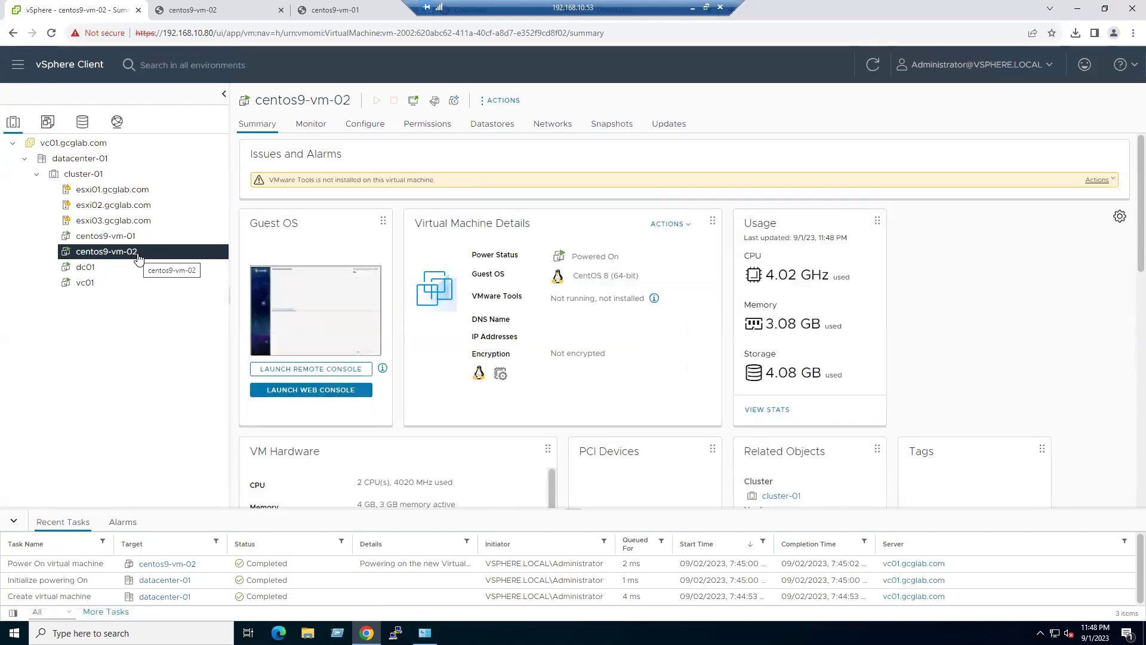
pyautogui.doubleClick(604, 298)
pyautogui.moveTo(604, 298); pyautogui.dragTo(645, 298)
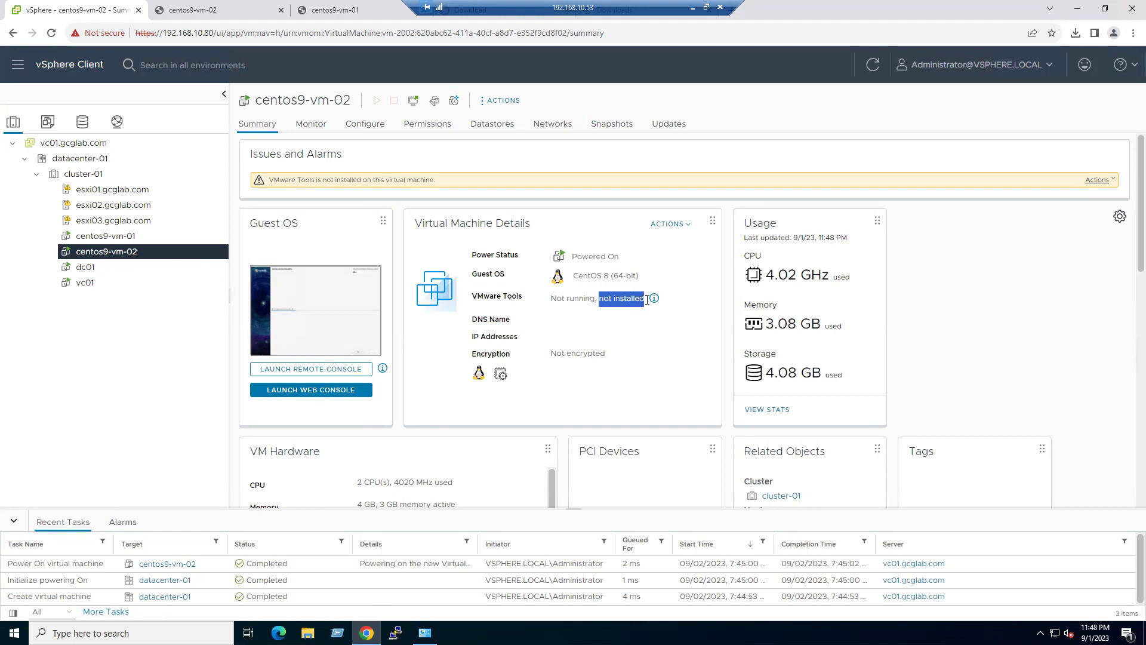
pyautogui.click(570, 296)
pyautogui.tripleClick(569, 297)
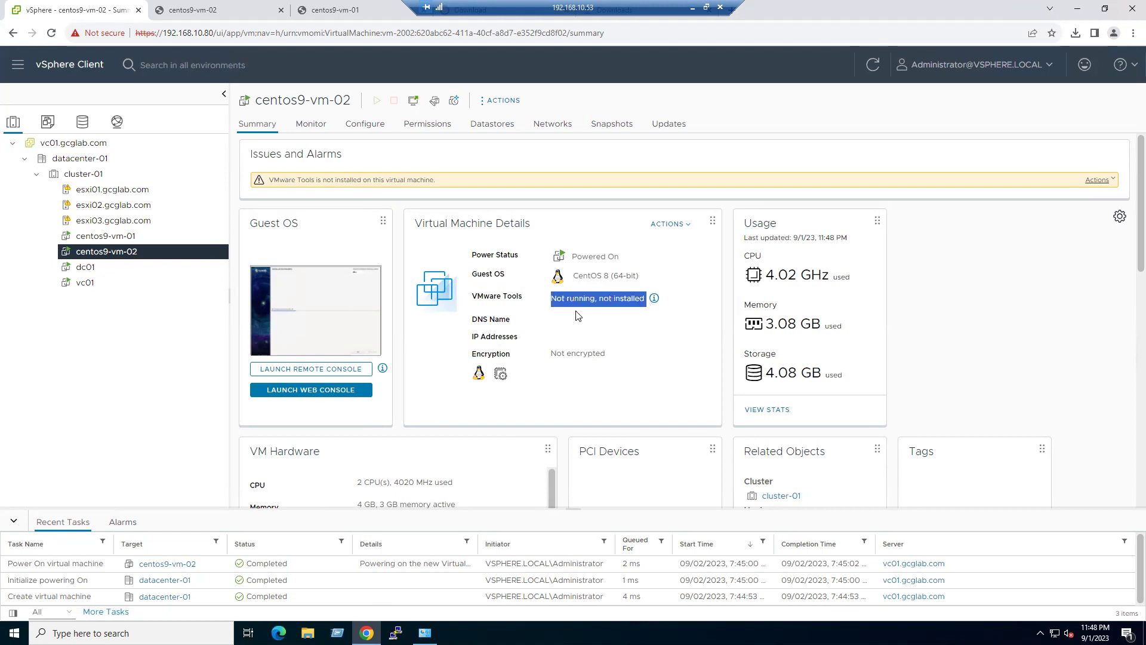
pyautogui.click(618, 331)
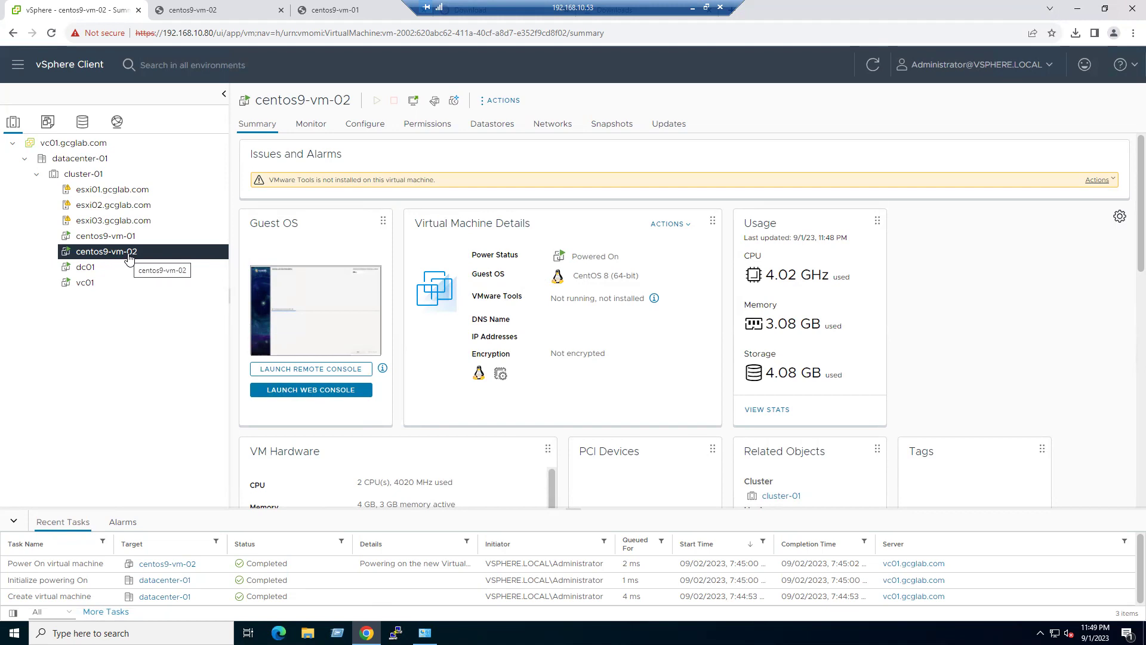
pyautogui.click(343, 10)
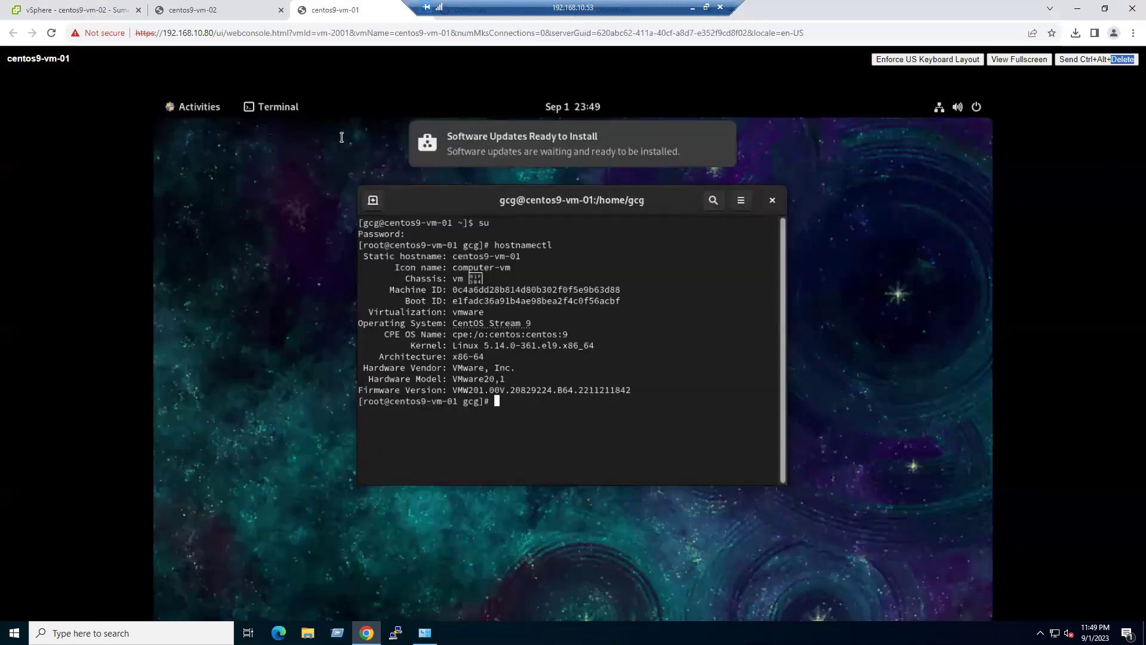
pyautogui.click(214, 8)
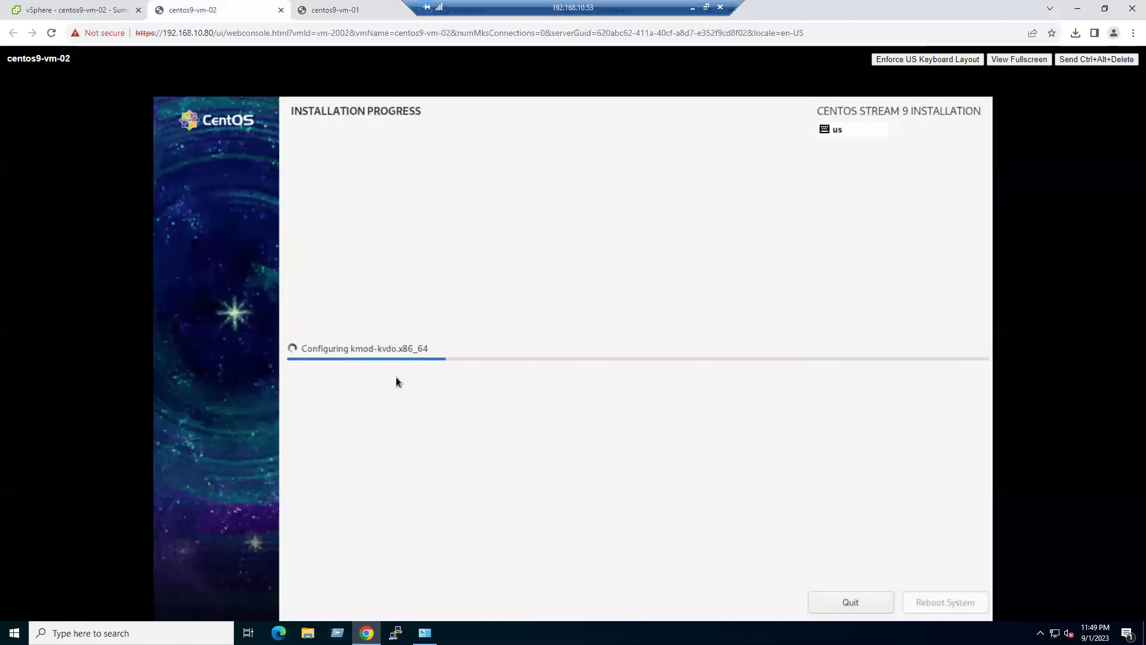
pyautogui.click(54, 11)
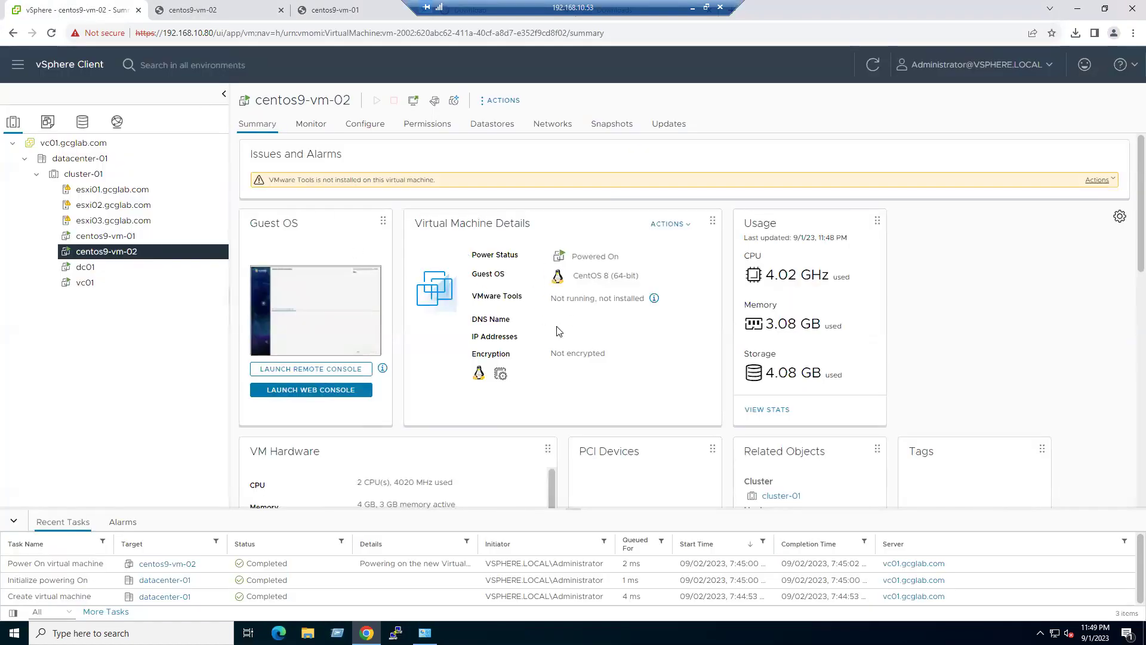
pyautogui.moveTo(323, 102); pyautogui.dragTo(351, 98)
pyautogui.click(344, 15)
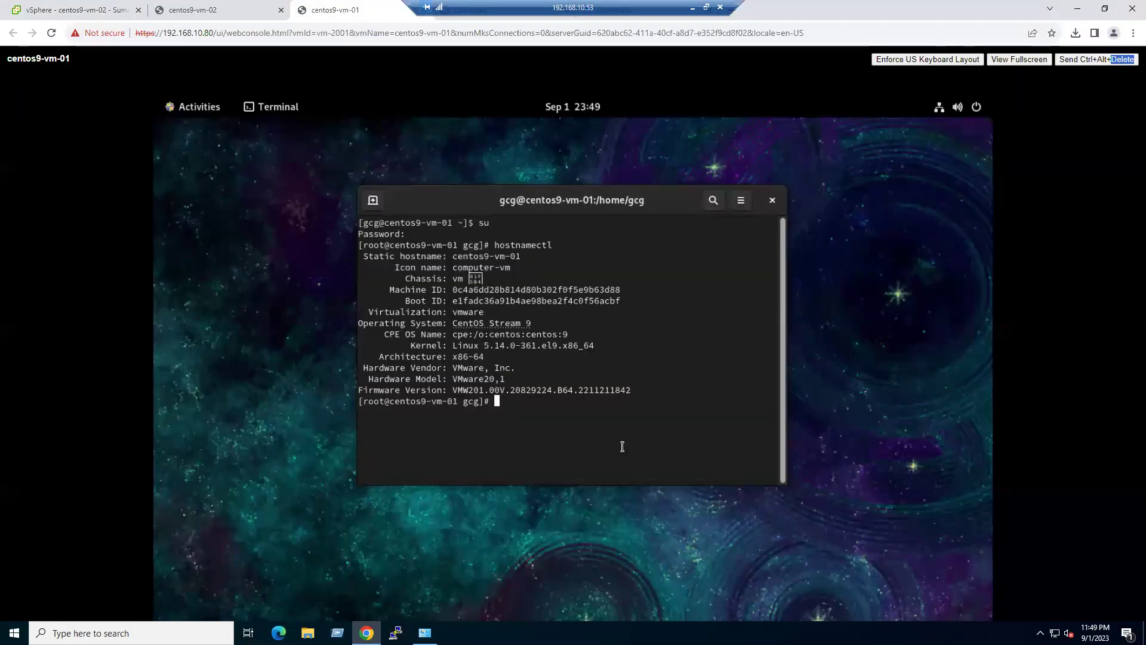
# - Run sudo yum update, approving the efi-filesystem and libtiff upgrades and the CentOS signing key
pyautogui.write('sudo yum upda')
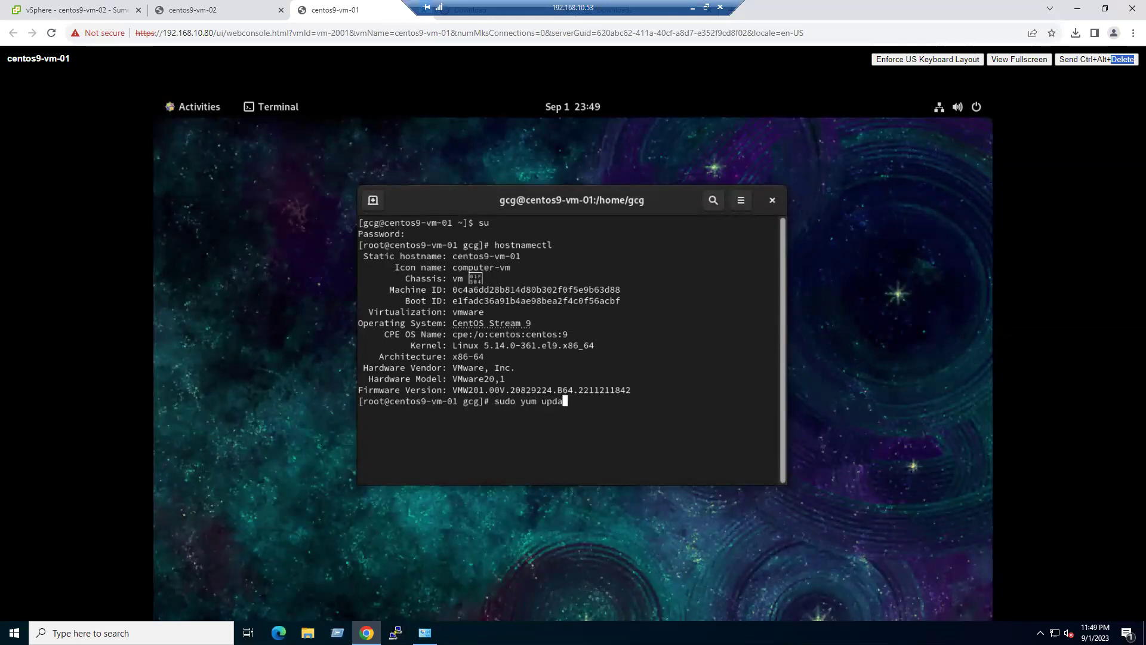
pyautogui.write('te')
pyautogui.press('Return')
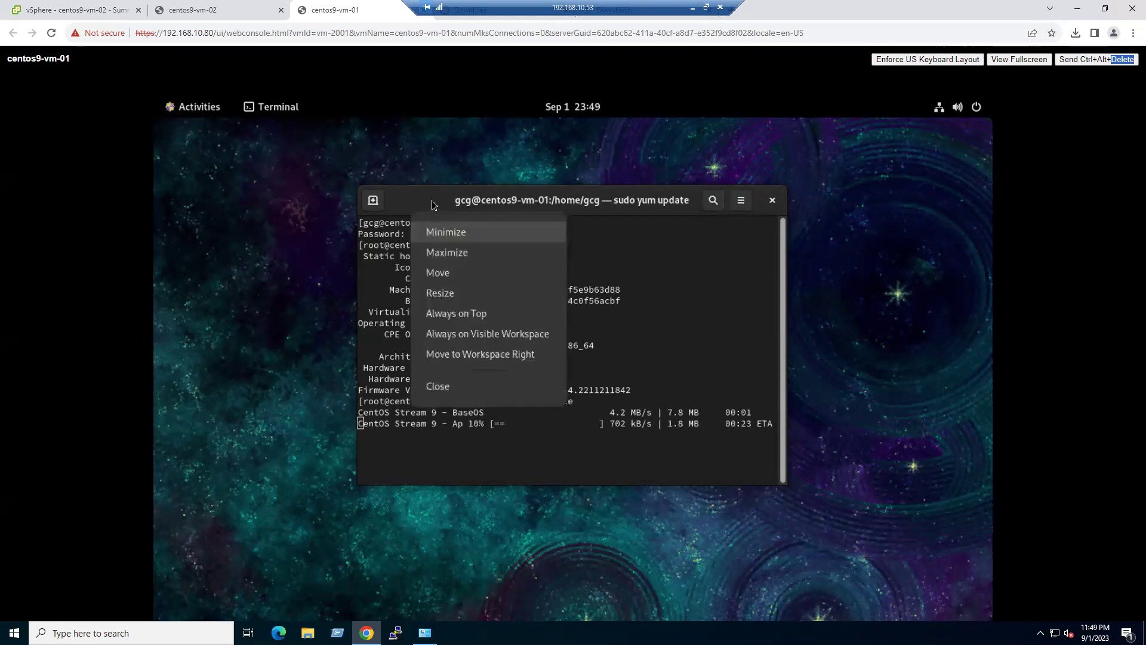
pyautogui.click(292, 377)
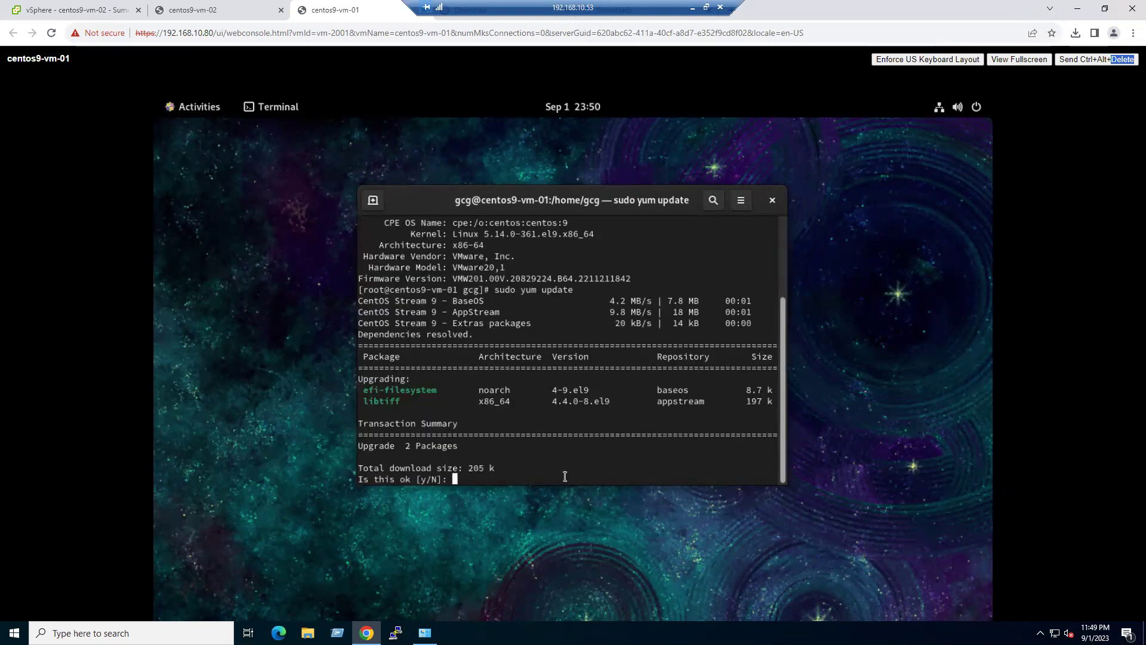
pyautogui.write('y')
pyautogui.press('Return')
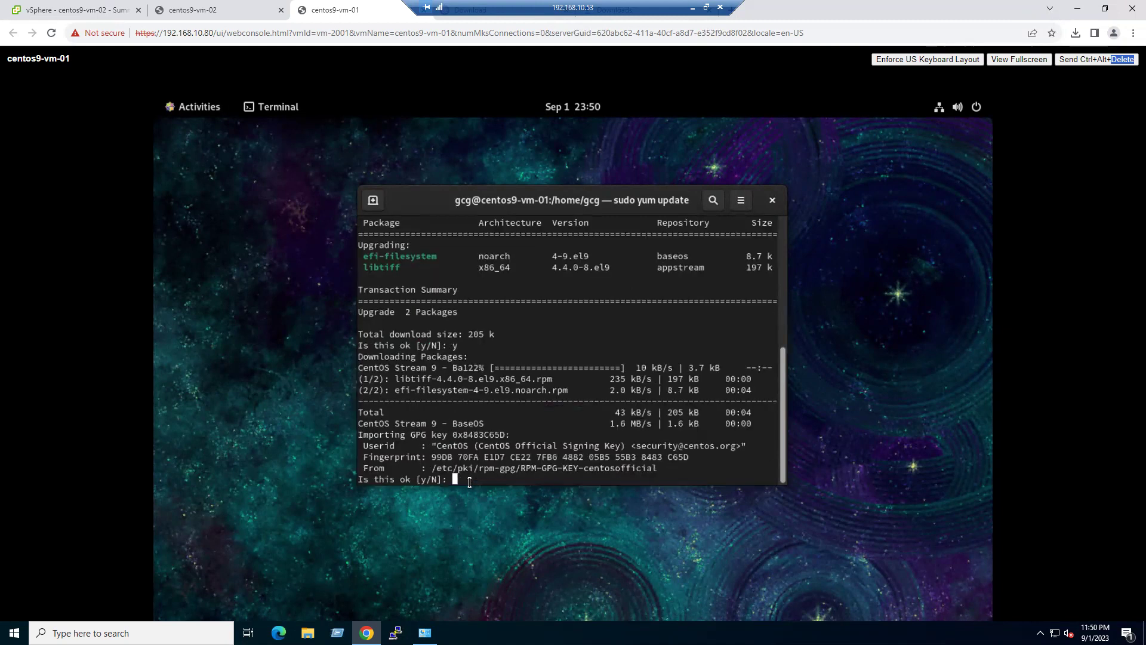
pyautogui.write('y')
pyautogui.press('Return')
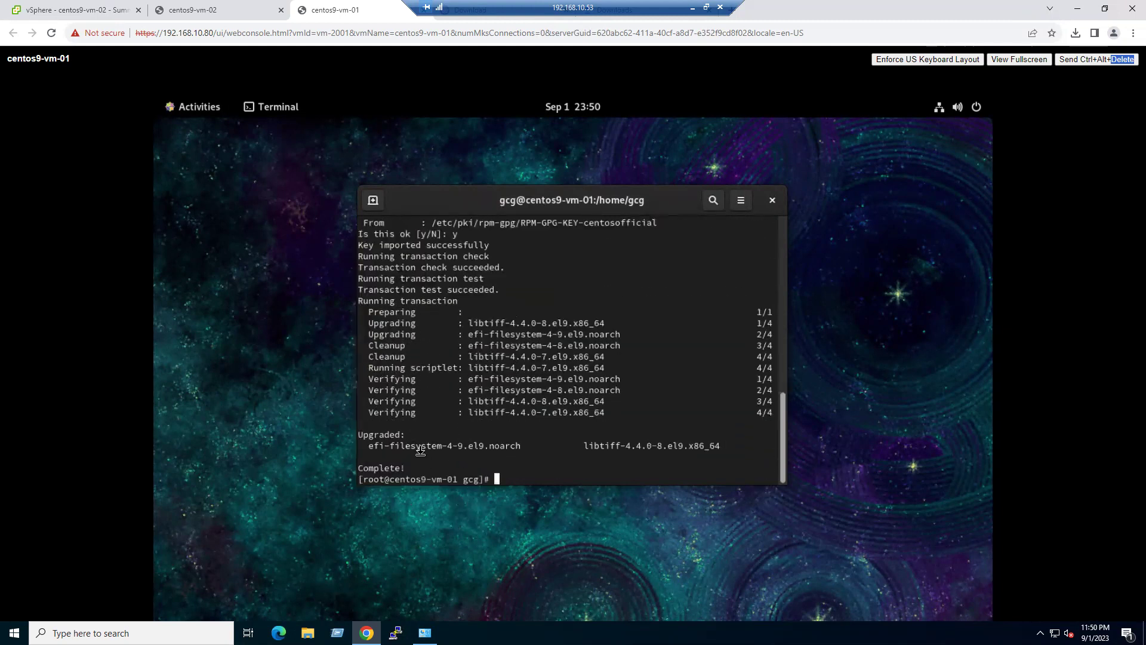
pyautogui.moveTo(367, 434); pyautogui.dragTo(373, 307)
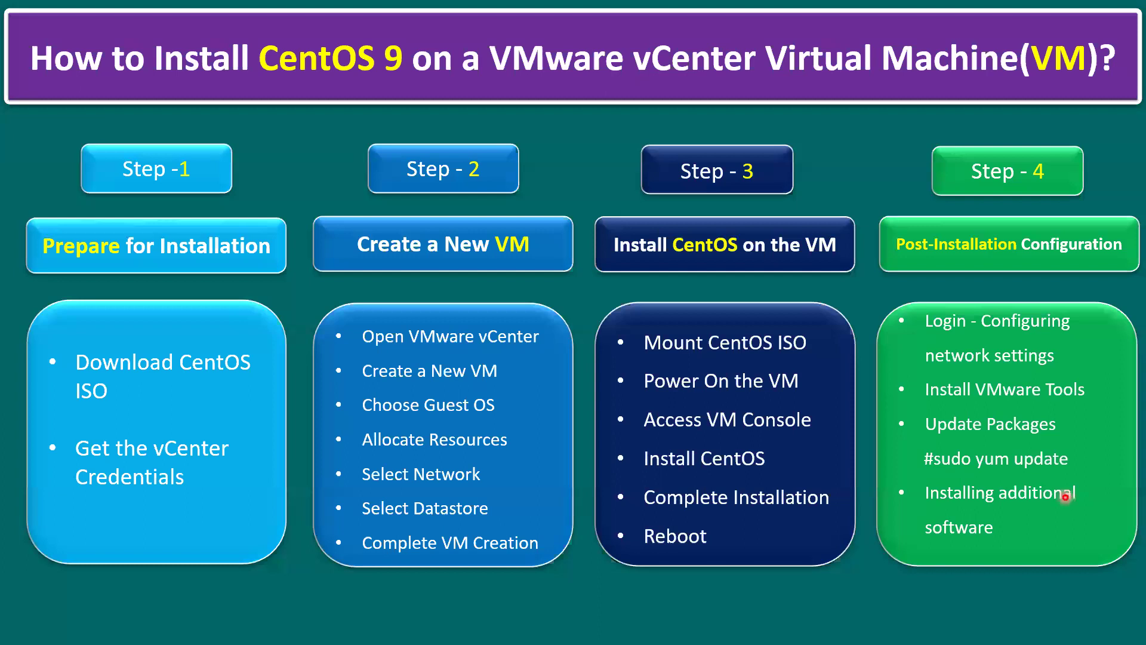